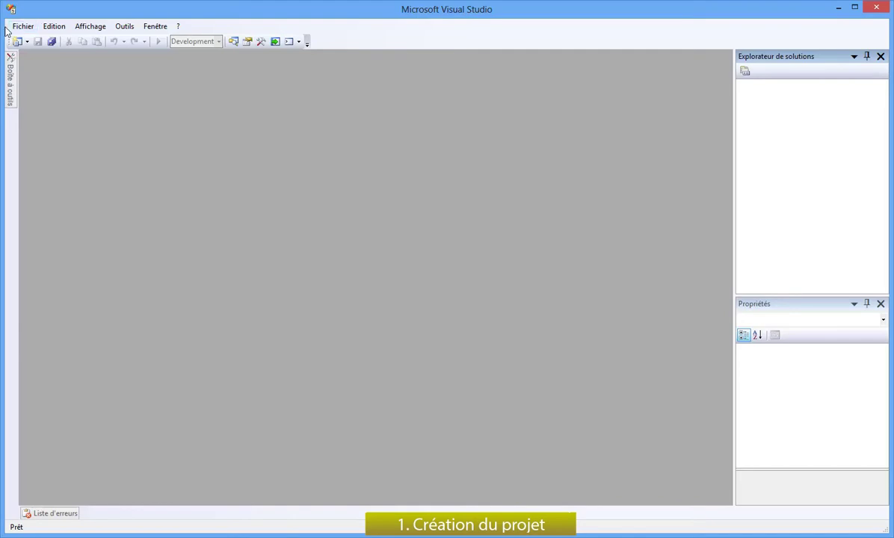
- Create a new Integration Services project named "Laboratoire 2 INF735"
left_click(23, 27)
mouse_move(44, 41)
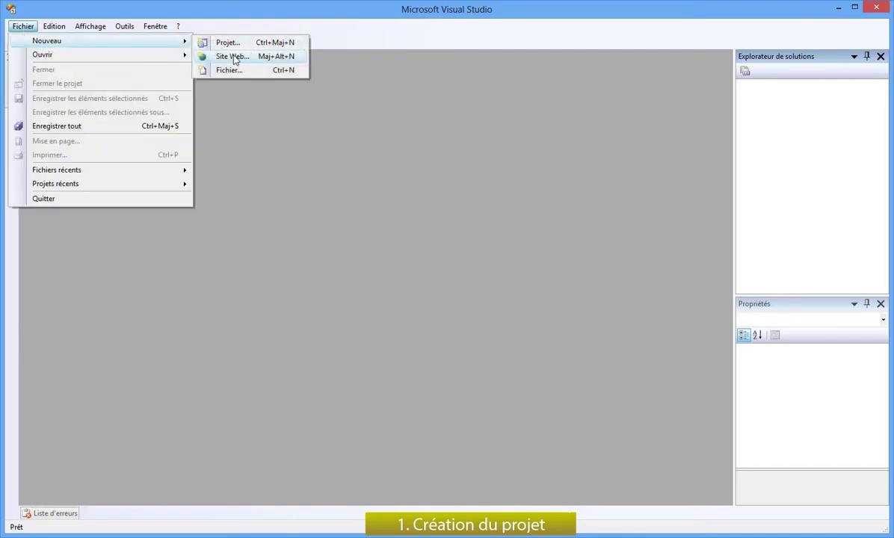
left_click(259, 42)
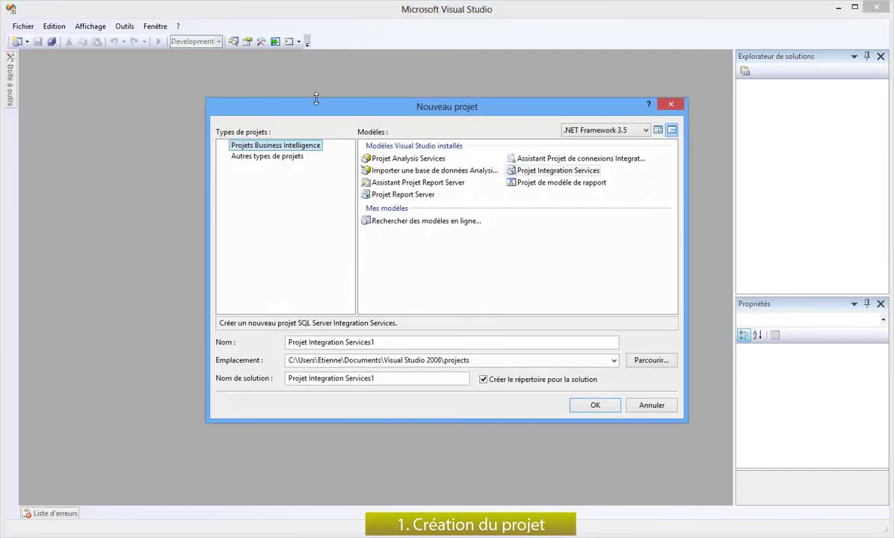
left_click(538, 174)
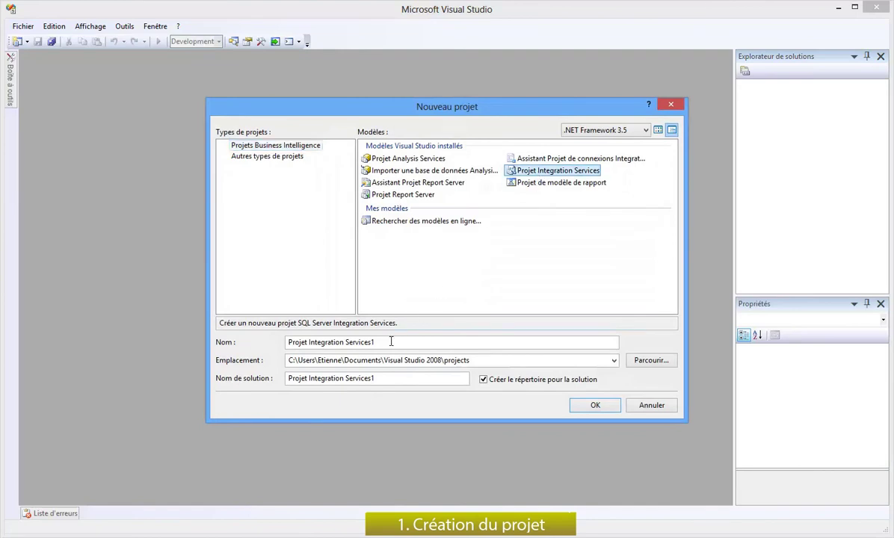
left_click_drag(374, 341, 206, 344)
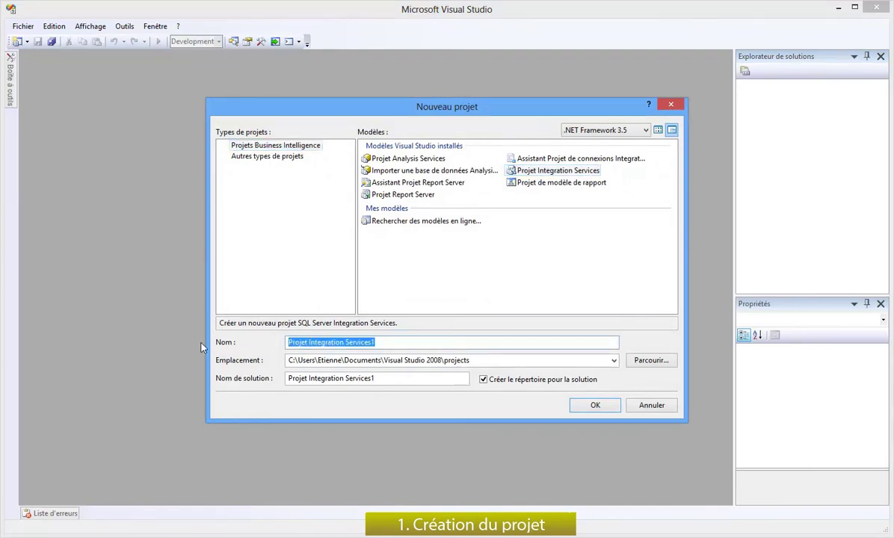
type("Laboratoire 2 INF735")
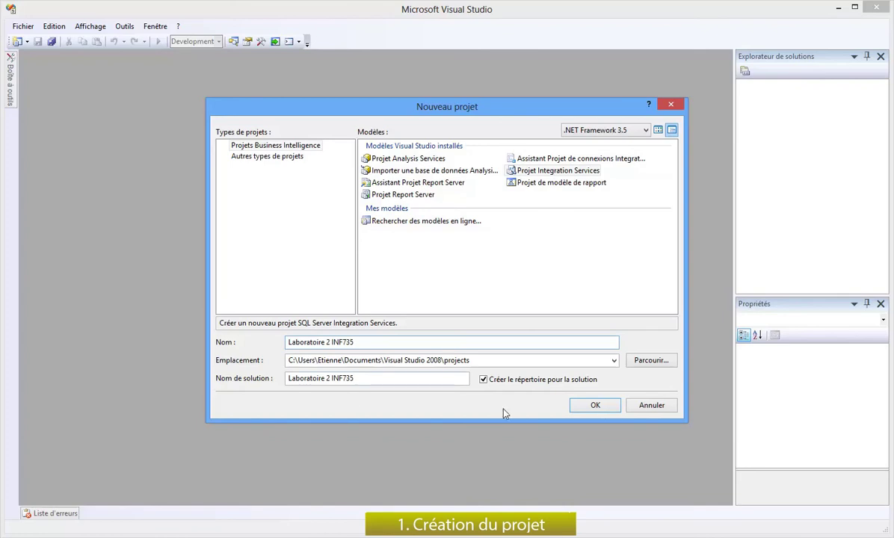
left_click(595, 405)
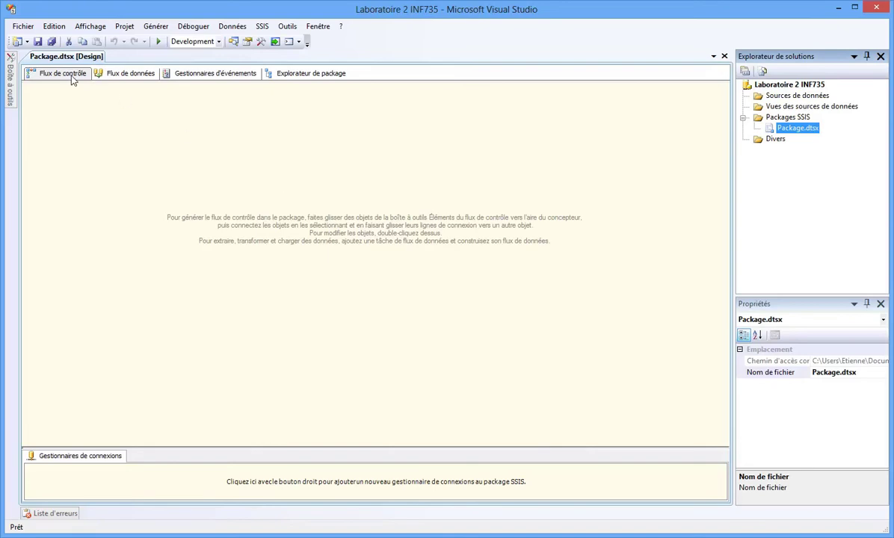
- Look at the package's data flow design surface and return to its control flow
left_click(118, 74)
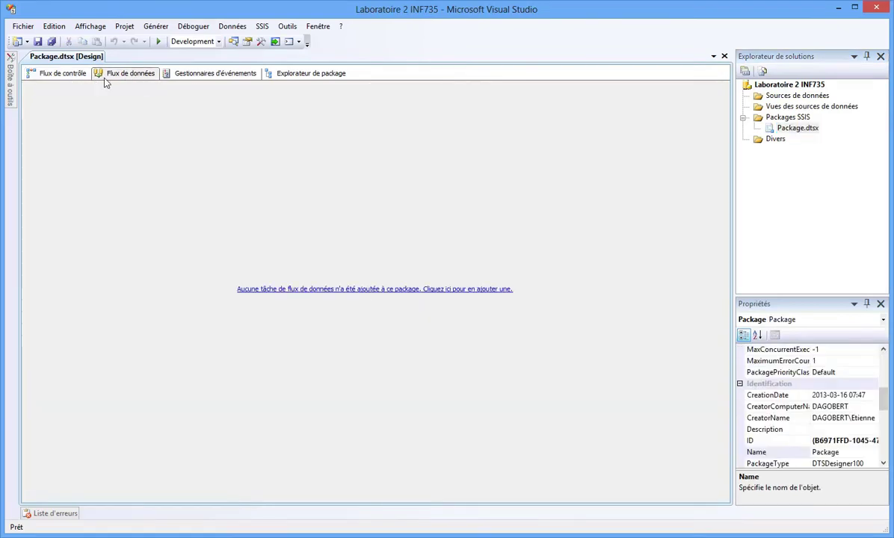
left_click(67, 77)
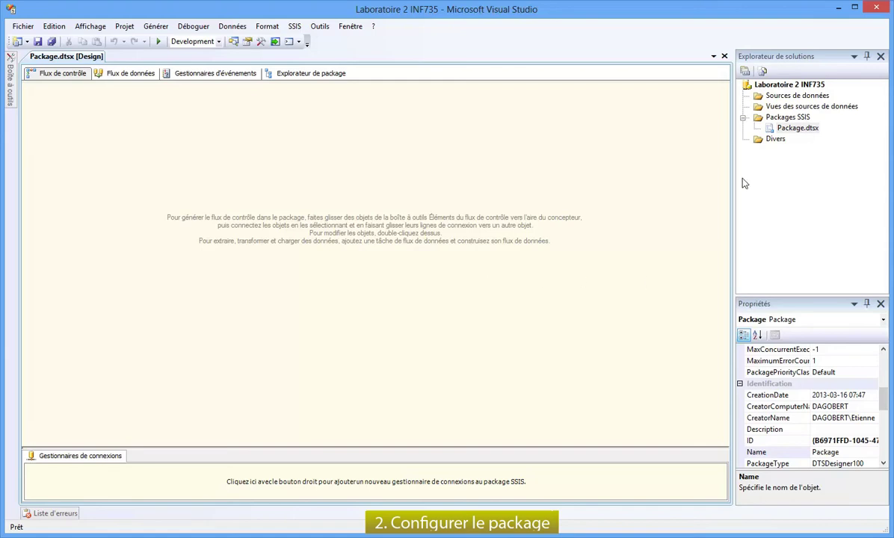
- Rename the SSIS package file to Test1.dtsx and rename the package object as well
left_click(793, 129)
left_click(792, 129)
key("Left")
key("Left")
key("Left")
key("Left")
key("Left")
key("BackSpace")
key("BackSpace")
key("BackSpace")
key("BackSpace")
key("BackSpace")
key("BackSpace")
key("BackSpace")
type("Test")
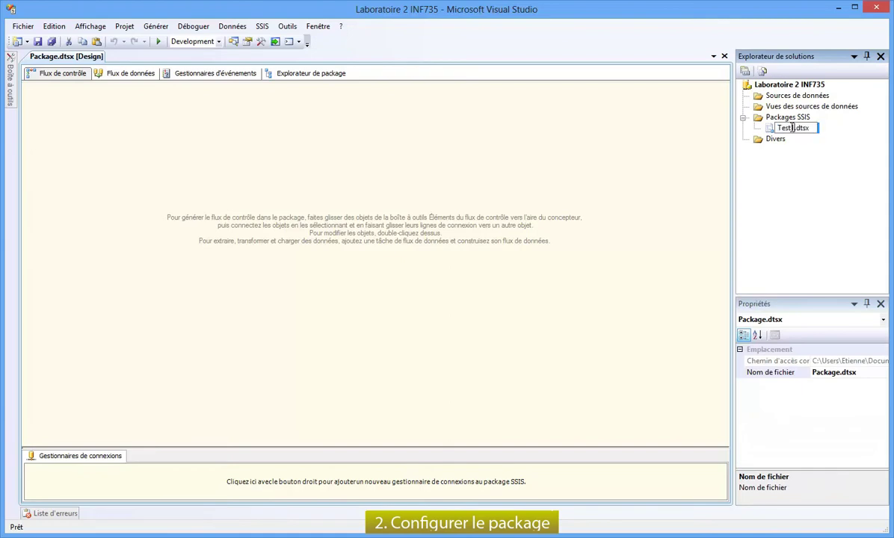
type("1")
key("Return")
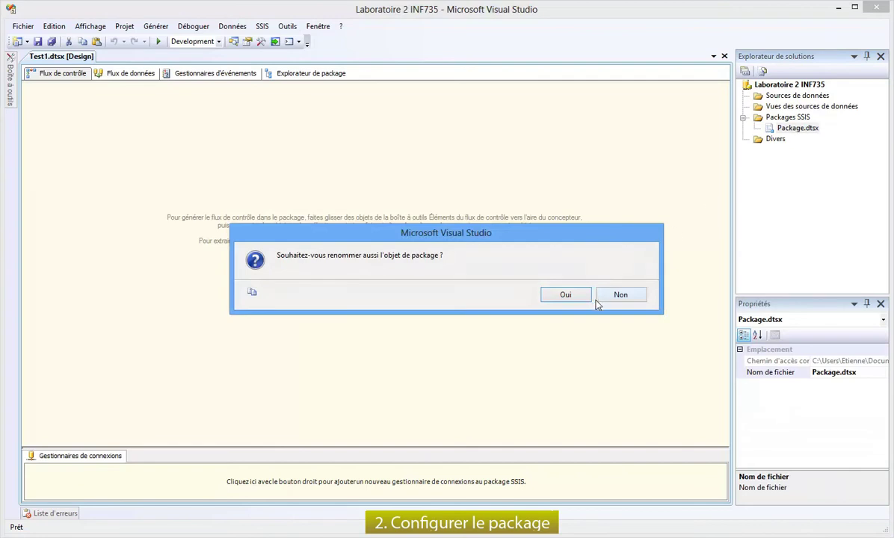
left_click(568, 295)
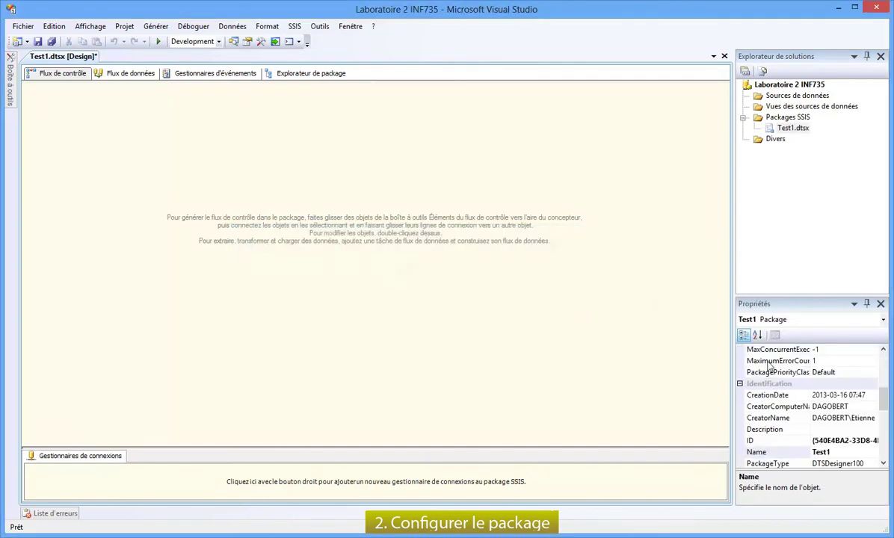
- Set the Test1 package's LocaleID property to Anglais (États-Unis)
left_click_drag(885, 407, 884, 360)
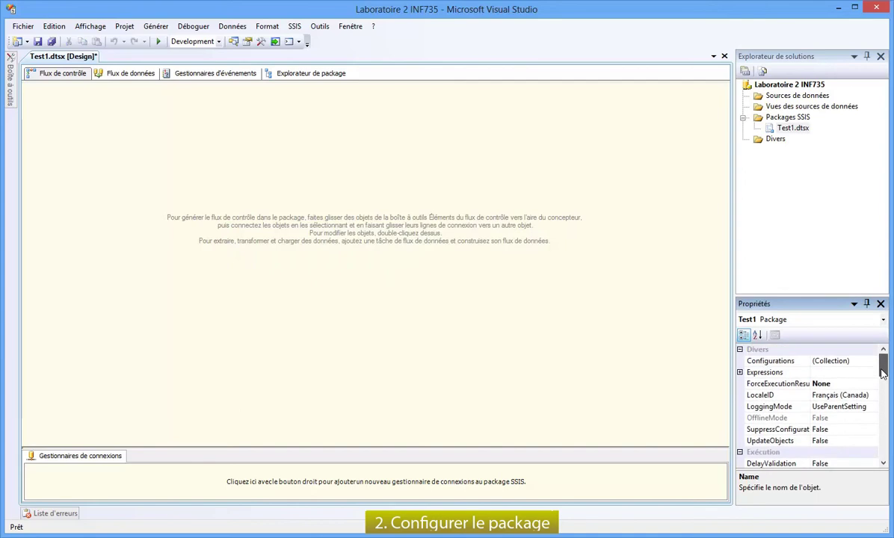
left_click(781, 396)
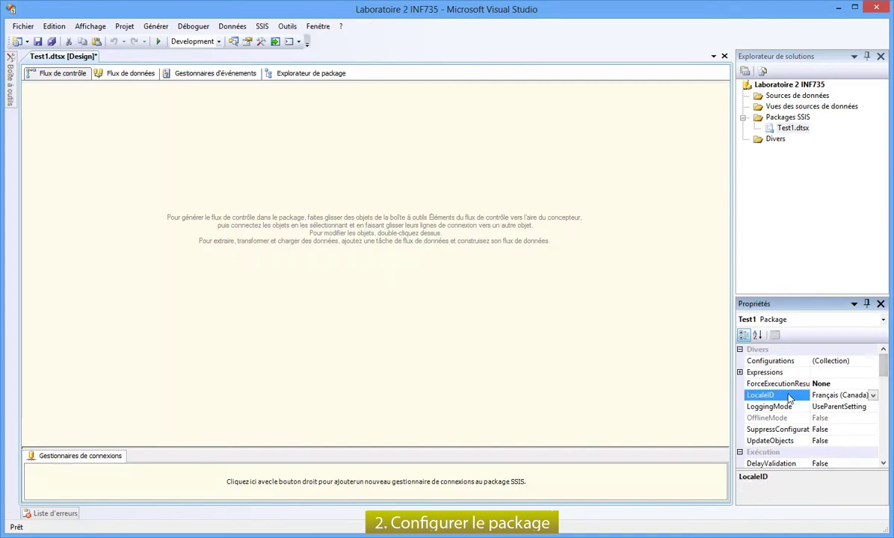
left_click(871, 395)
left_click(871, 395)
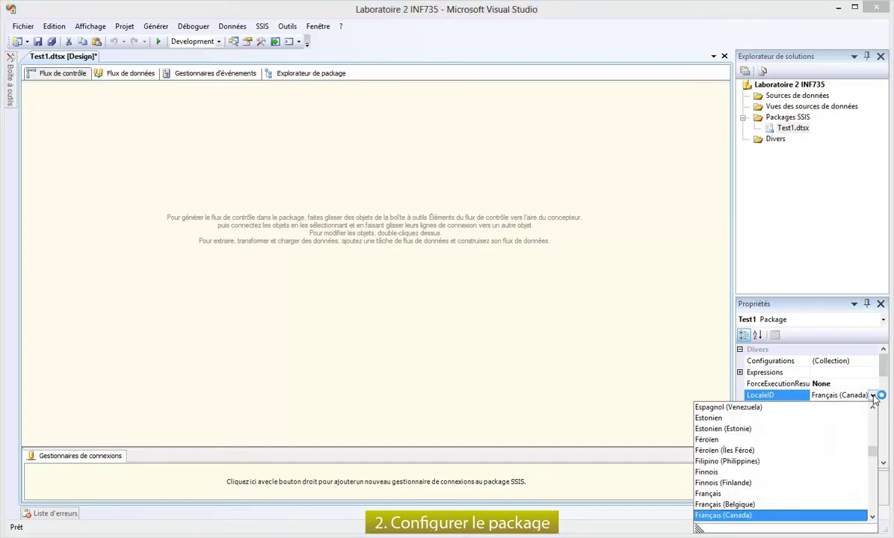
scroll(876, 432, "up", 6)
scroll(874, 429, "up", 8)
scroll(873, 424, "up", 12)
scroll(873, 424, "up", 4)
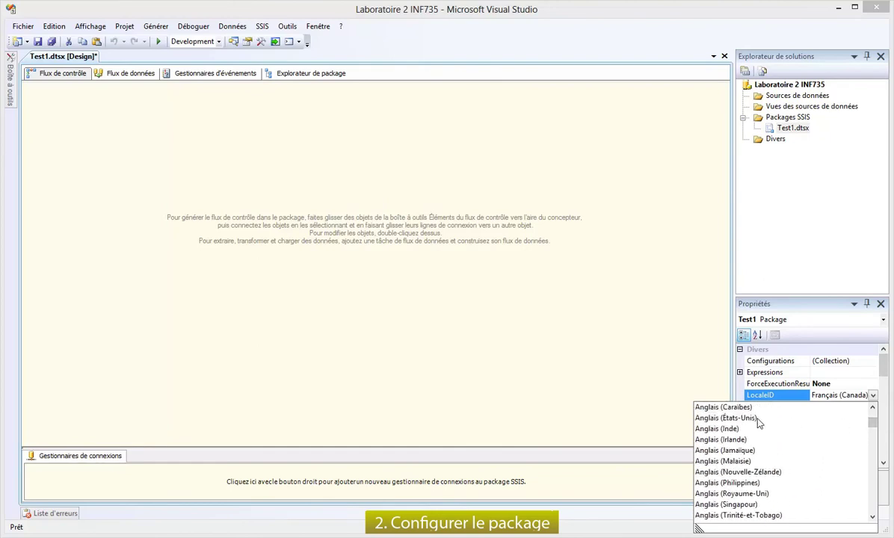
left_click(747, 418)
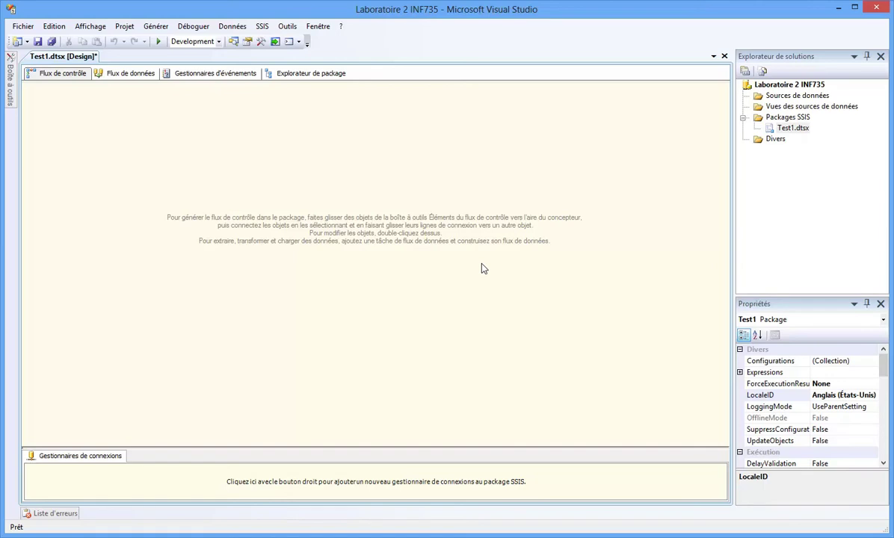
- Add a flat file connection manager named SampleCurrencyDate that uses SampleCurrencyData.txt from the desktop as its source file
key("alt+Tab")
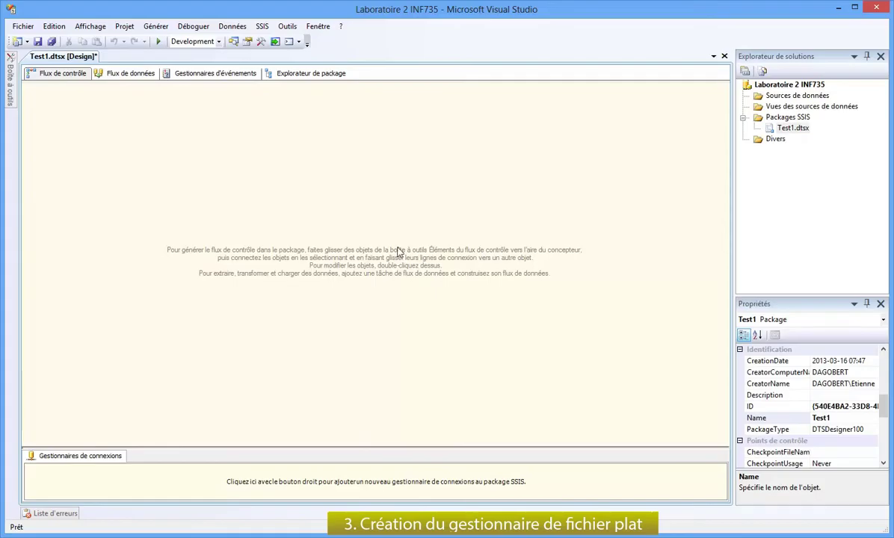
right_click(84, 478)
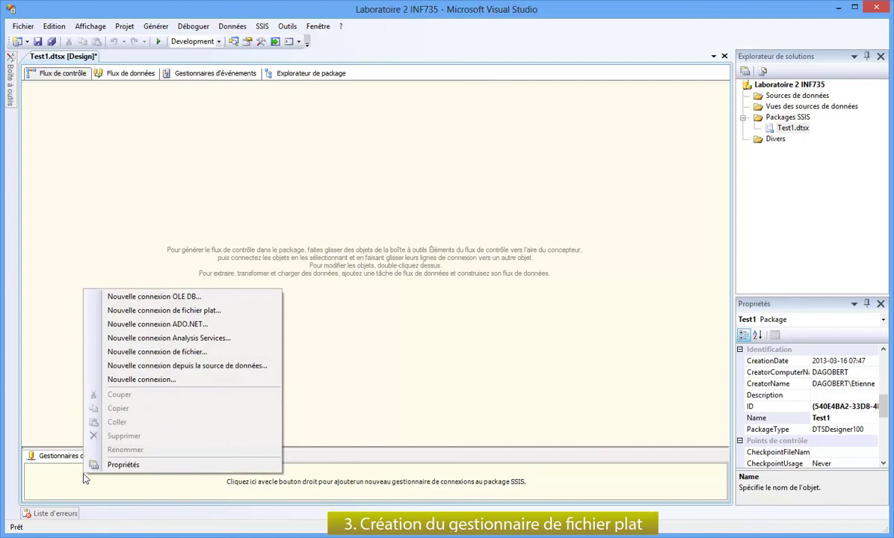
left_click(171, 311)
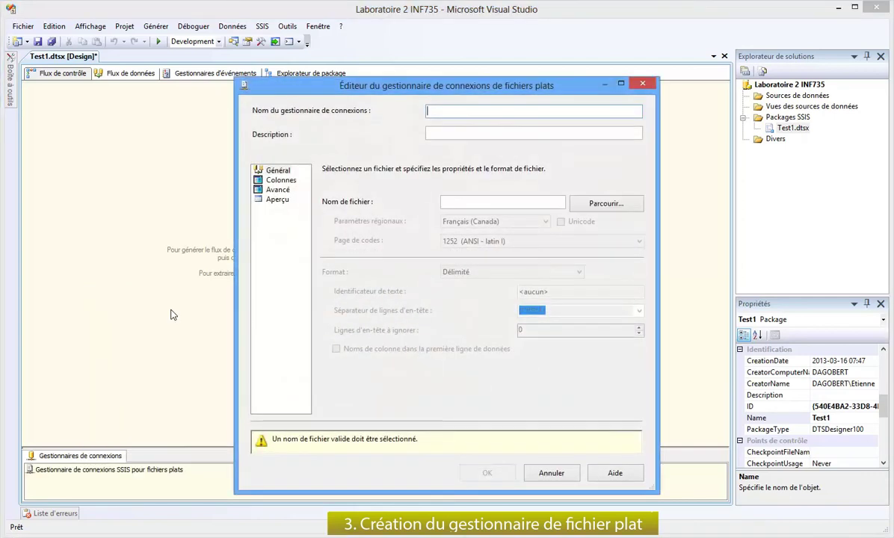
type("SampleC")
type("urrencyDate")
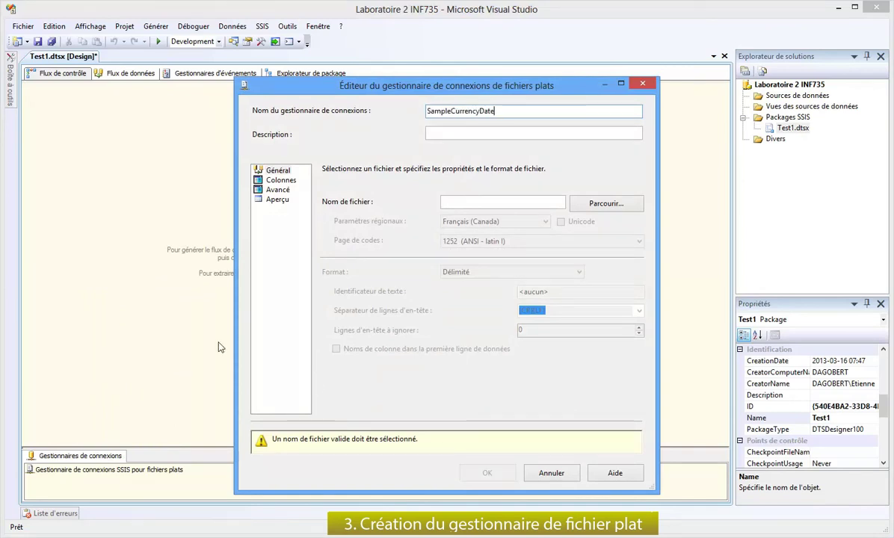
left_click(602, 204)
left_click(550, 268)
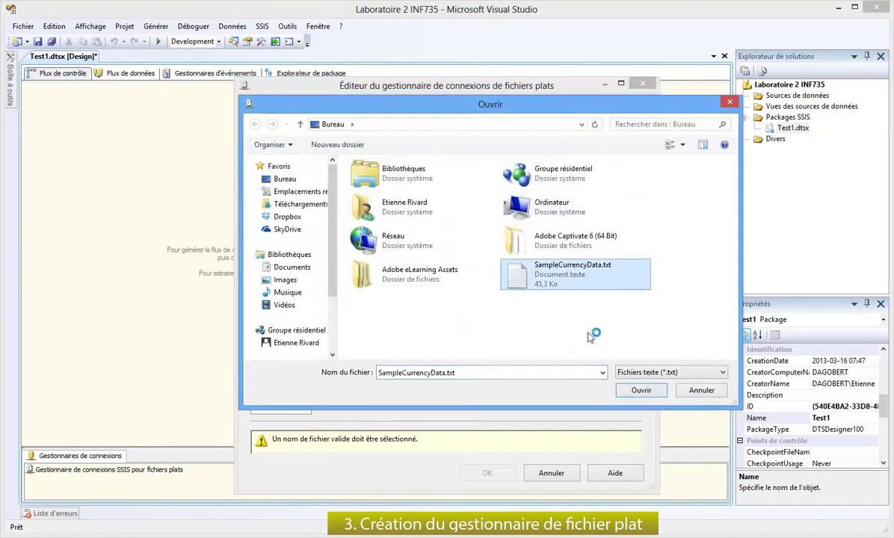
left_click(641, 390)
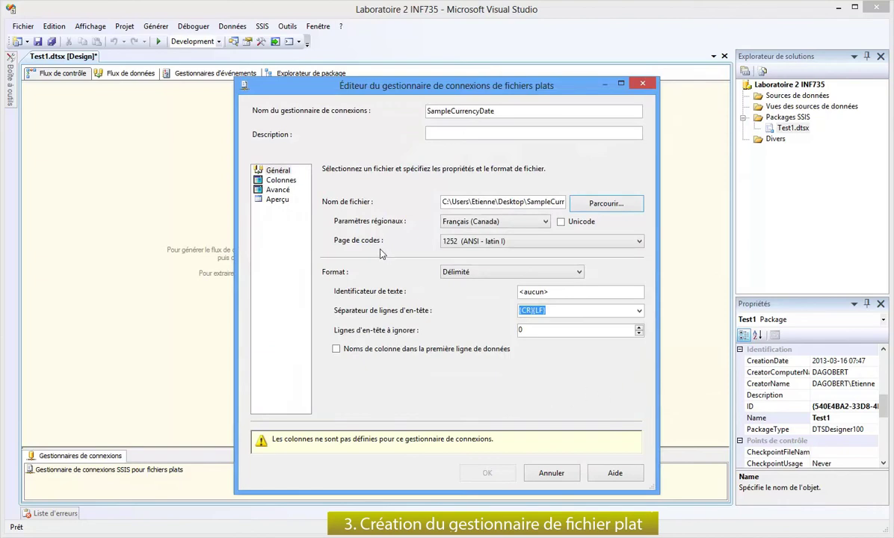
- Set the flat file connection's regional settings to Anglais (États-Unis)
left_click(546, 222)
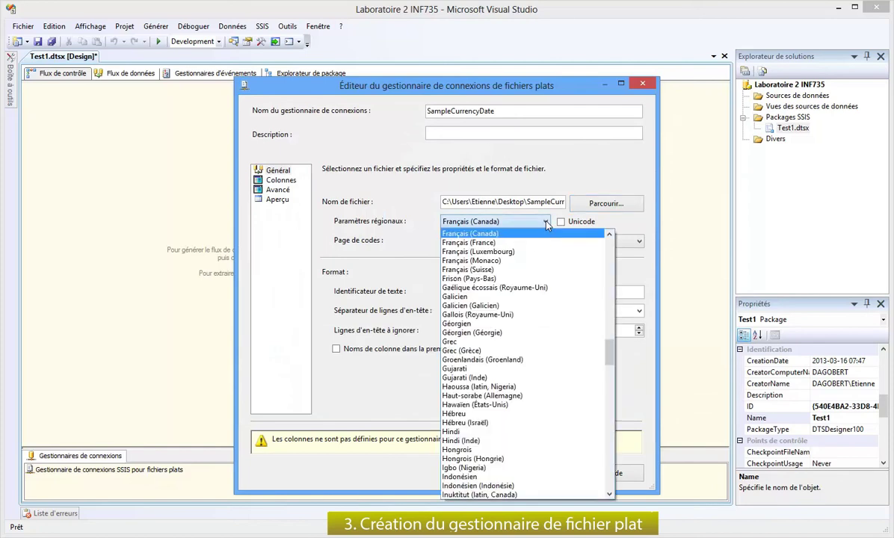
left_click_drag(614, 271, 611, 255)
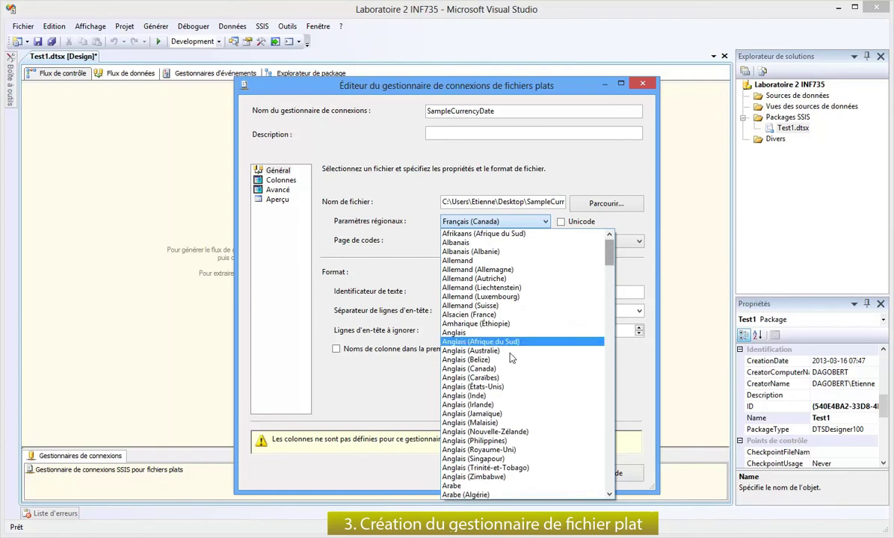
left_click(492, 388)
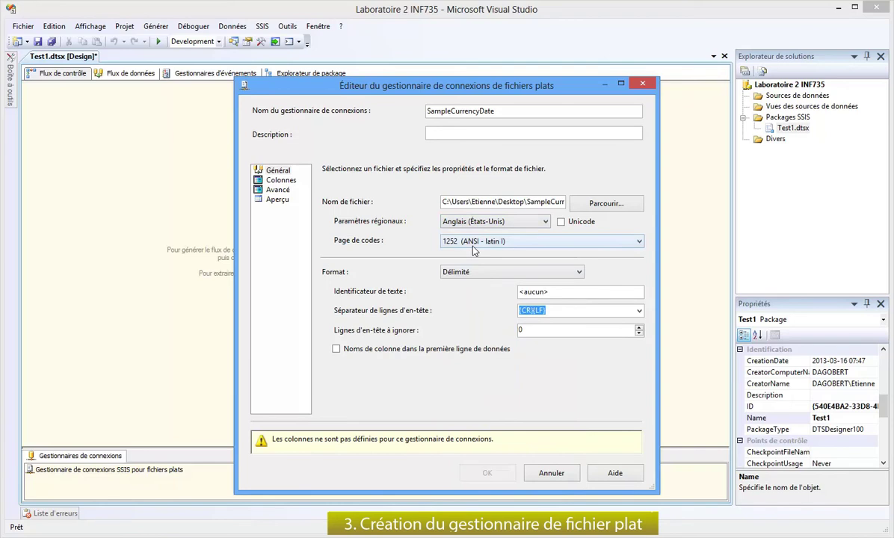
- Load the file's column definitions and set the name of Colonne 0 to AverageRate in the advanced column properties
left_click(281, 180)
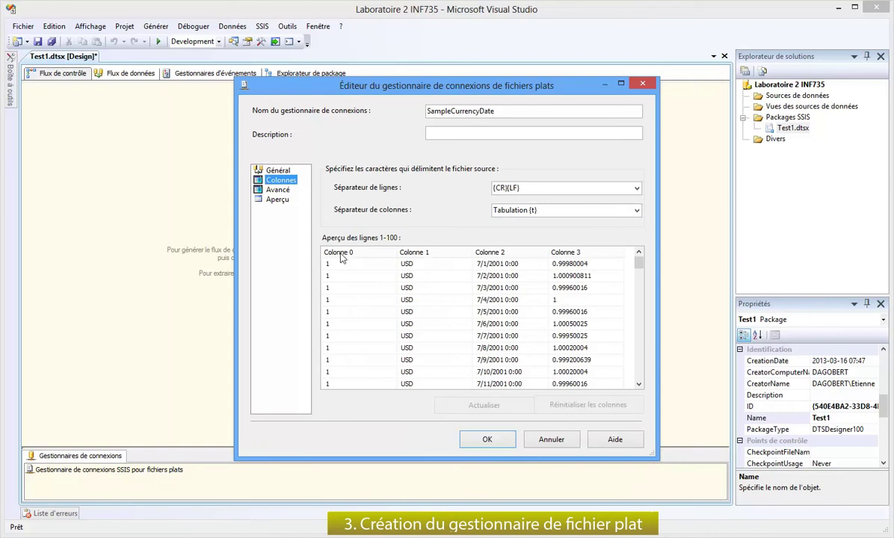
left_click(278, 192)
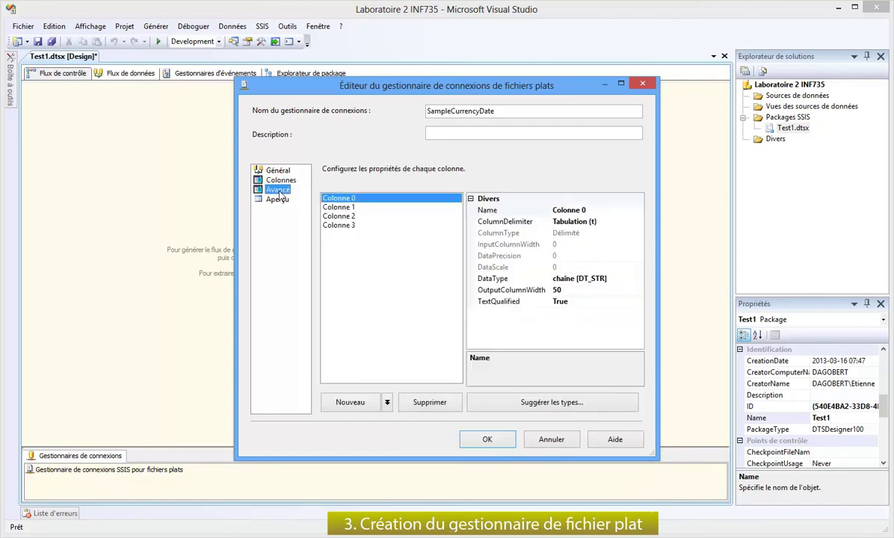
left_click(590, 212)
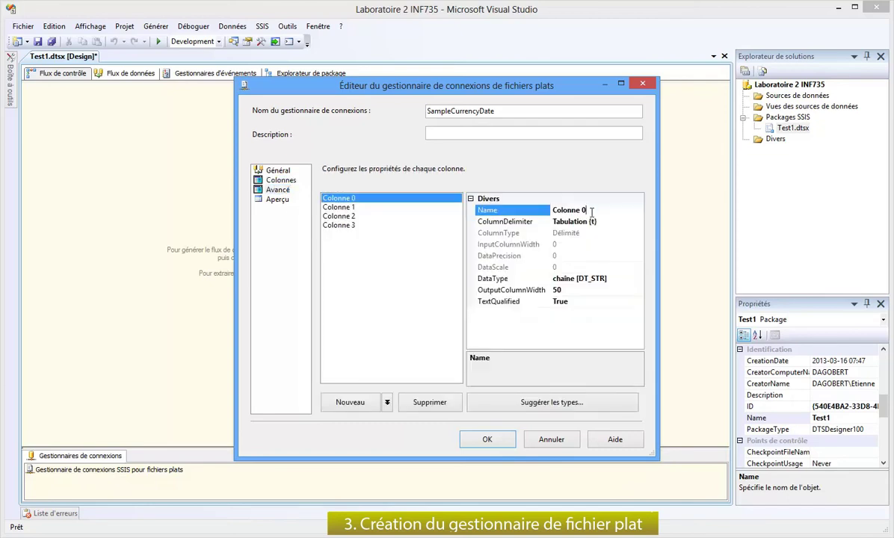
left_click(515, 211)
type("AverageRate")
- Set the name of Colonne 1 to CurrencyId
left_click(362, 209)
left_click(598, 210)
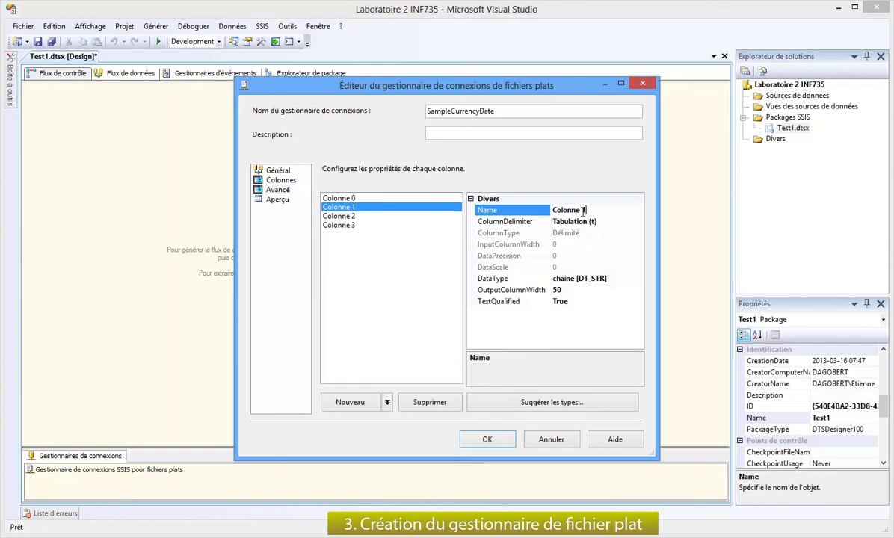
type("Currency")
- Replace the name of Colonne 2 with CurrencyDate
left_click(406, 217)
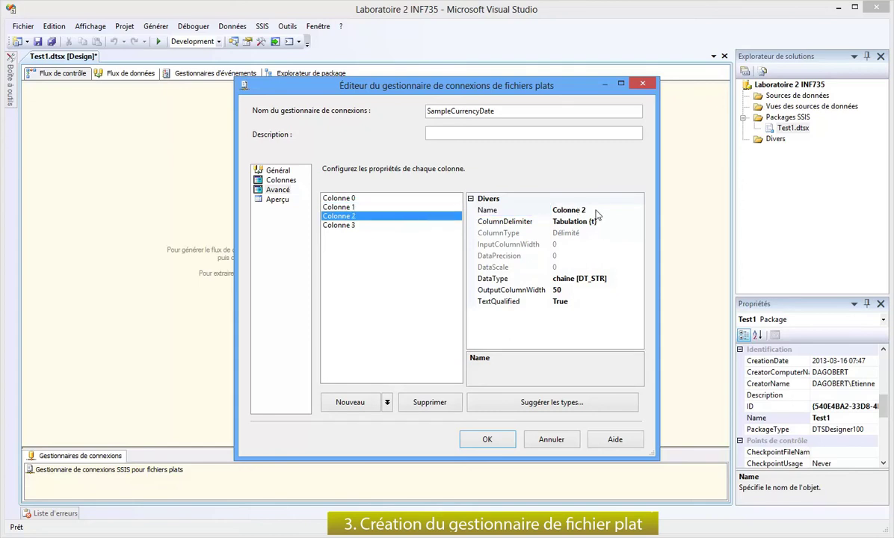
left_click(559, 210)
key("BackSpace")
key("BackSpace")
key("BackSpace")
key("BackSpace")
key("BackSpace")
key("BackSpace")
key("BackSpace")
key("BackSpace")
key("BackSpace")
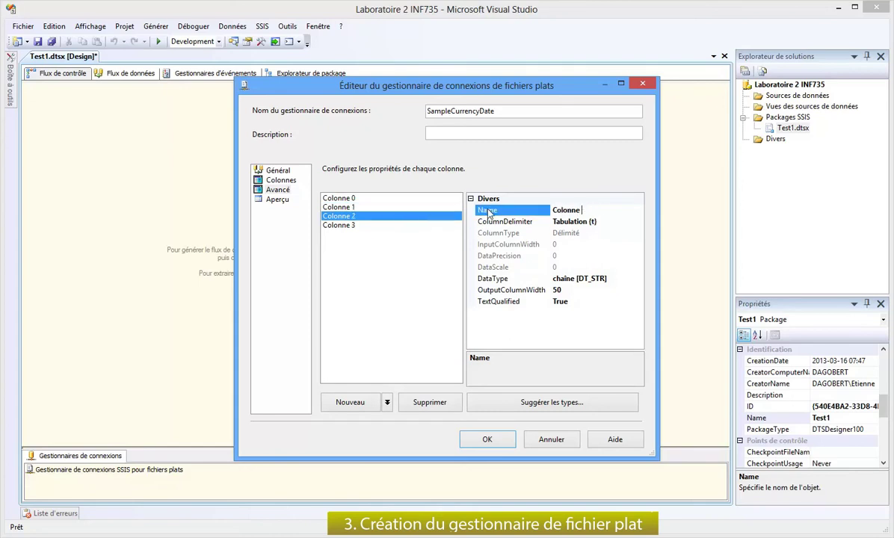
type("CurrencyDate")
- Set the name of Colonne 3 to EndOfDayRate
left_click(372, 226)
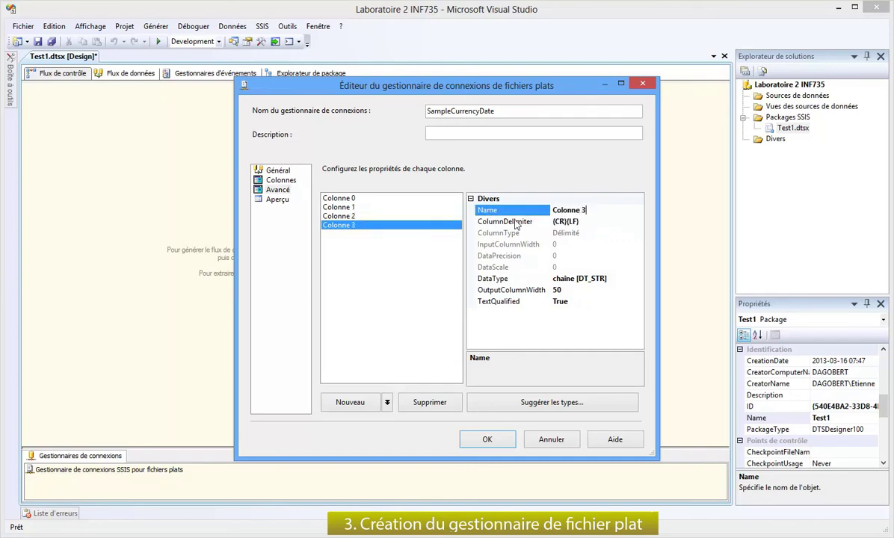
left_click_drag(596, 209, 489, 209)
type("EndOfDayRate")
- Check the name properties assigned to Colonne 0 and Colonne 1
left_click(367, 201)
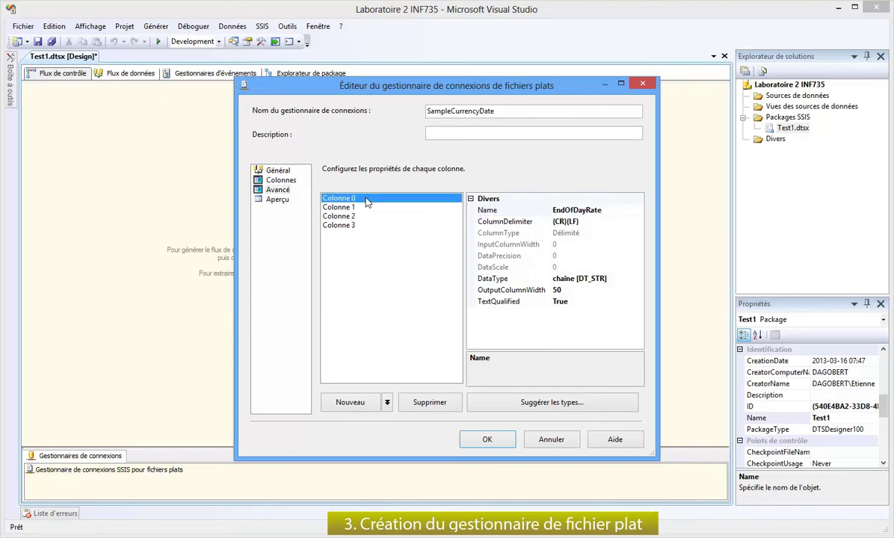
left_click(352, 208)
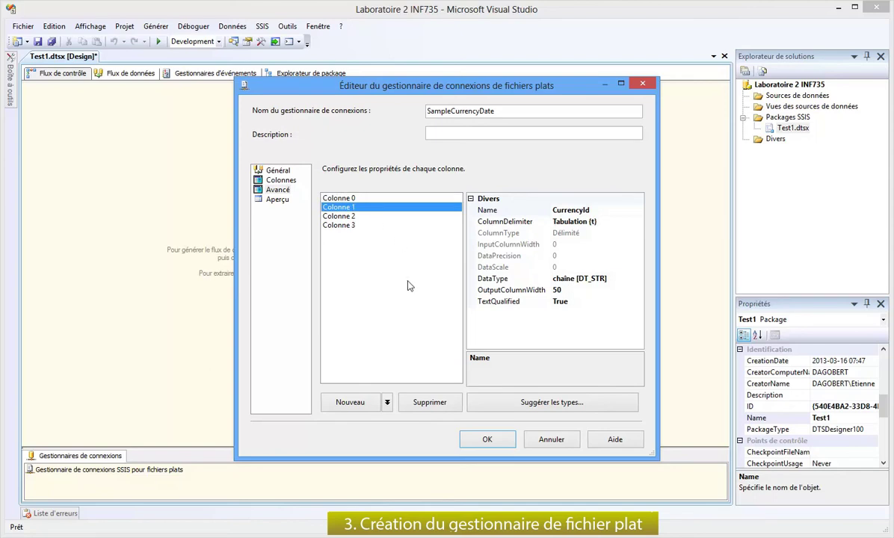
left_click(367, 199)
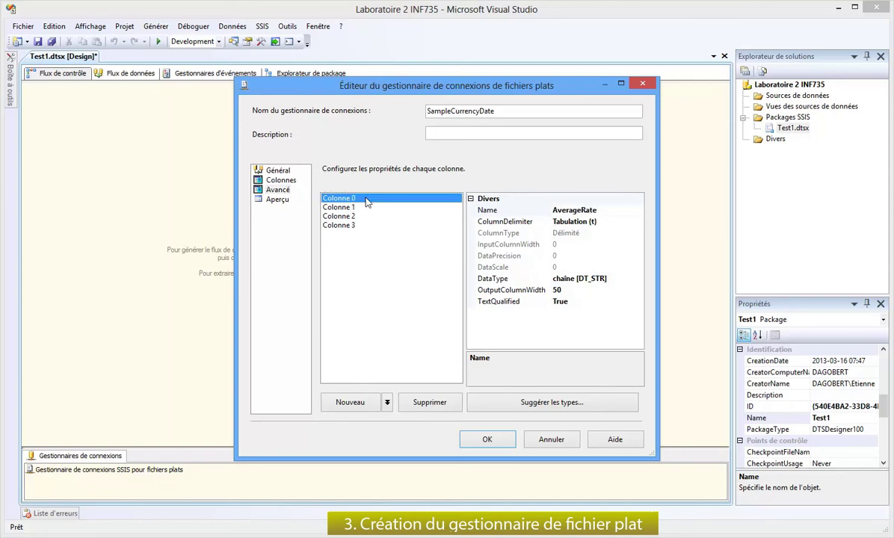
- Apply suggested data types to the columns using a 200-row sample and review Colonne 1
left_click(511, 405)
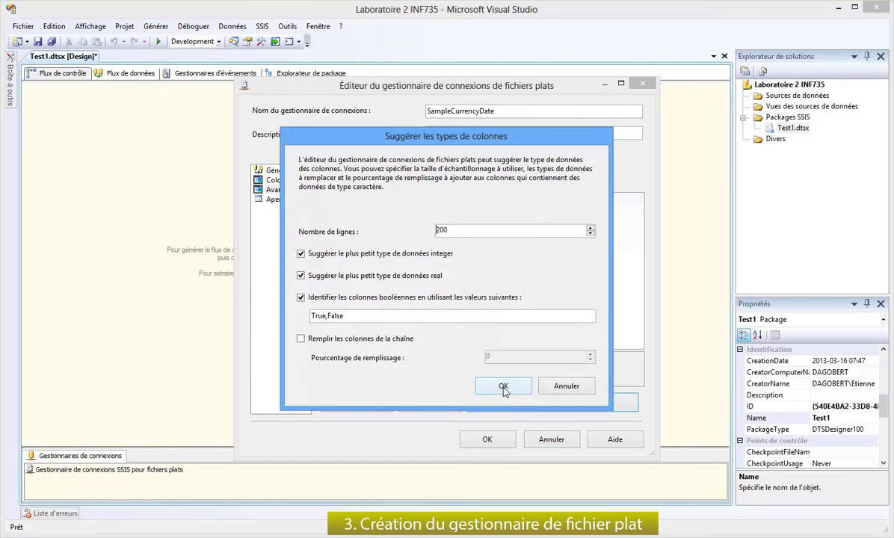
left_click(503, 386)
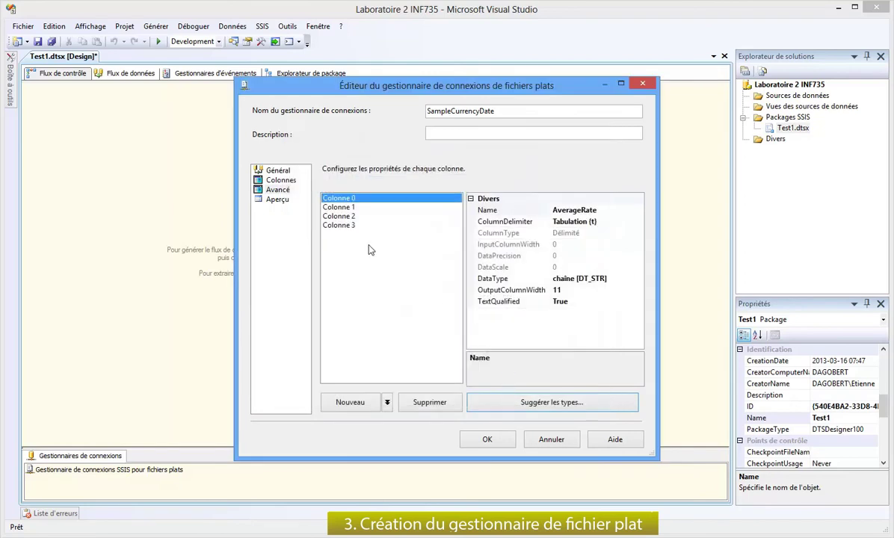
left_click(351, 207)
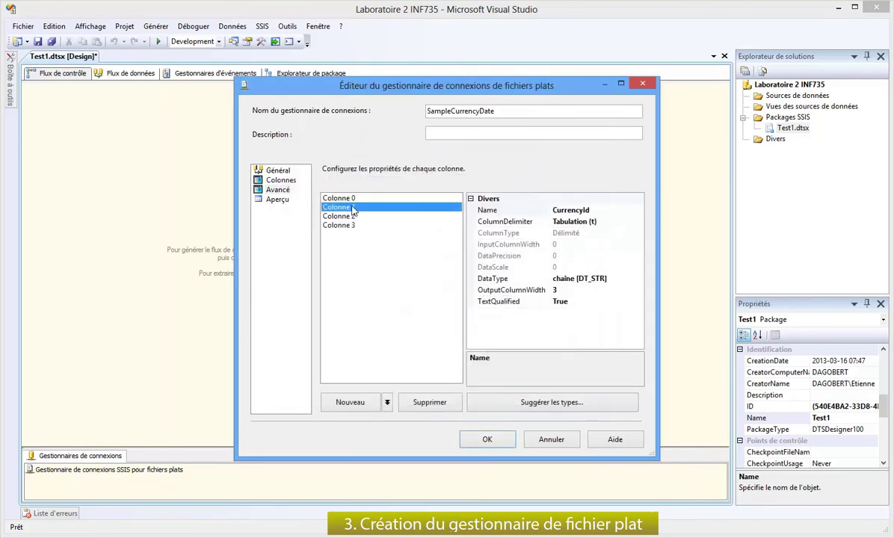
- Set the data type of Colonne 0 (AverageRate) to flottant [DT_R4]
left_click(355, 201)
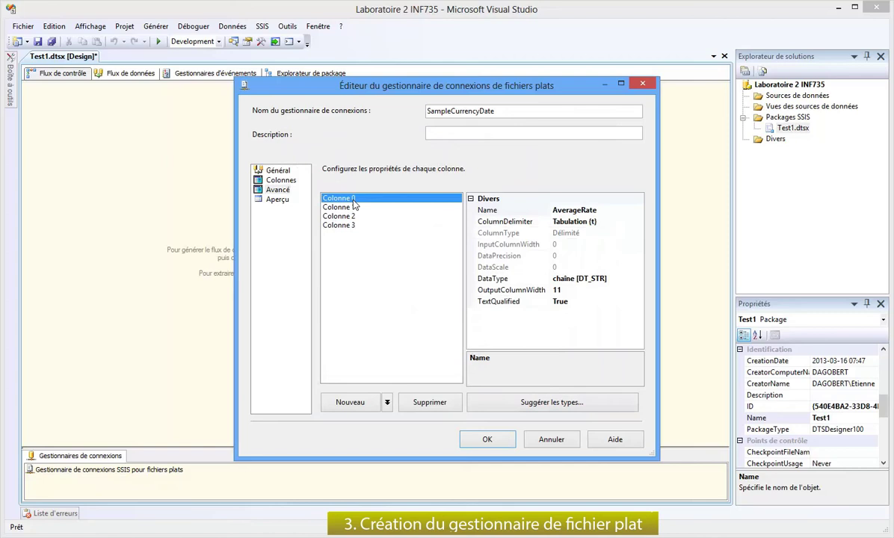
left_click(631, 279)
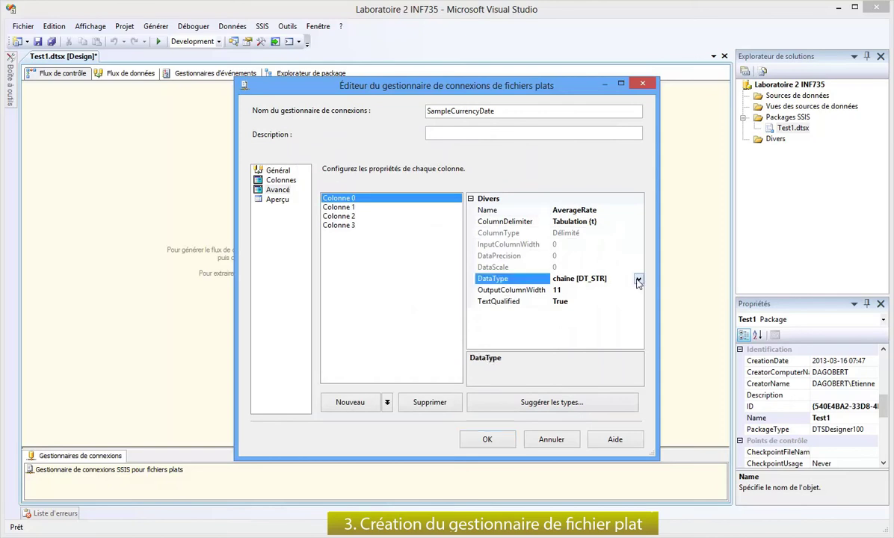
left_click(638, 279)
left_click(645, 357)
left_click(642, 278)
scroll(603, 329, "down", 3)
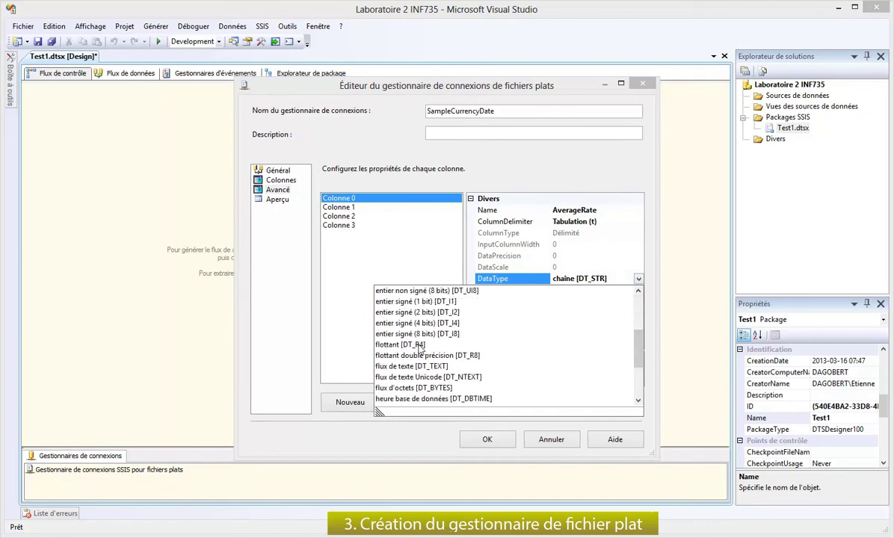
left_click(383, 345)
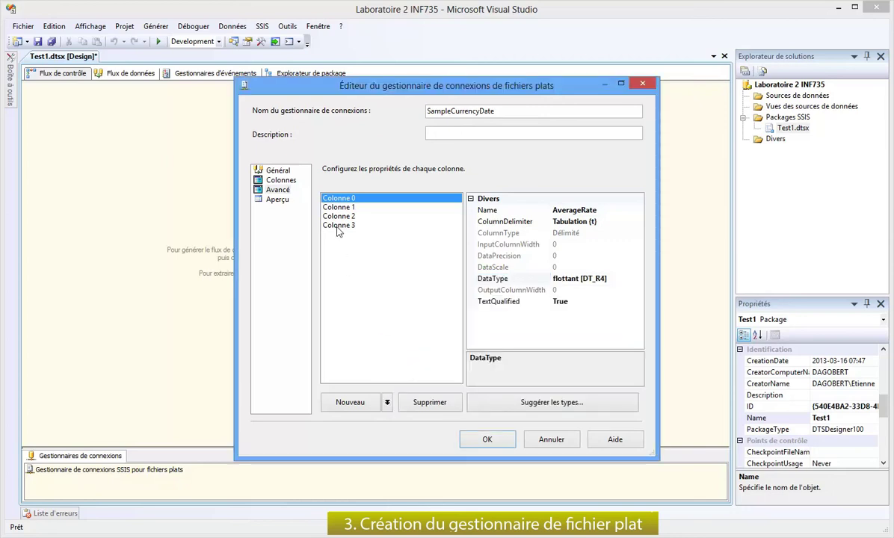
- Set the data type of Colonne 1 (CurrencyId) to chaîne Unicode [DT_WSTR]
left_click(327, 207)
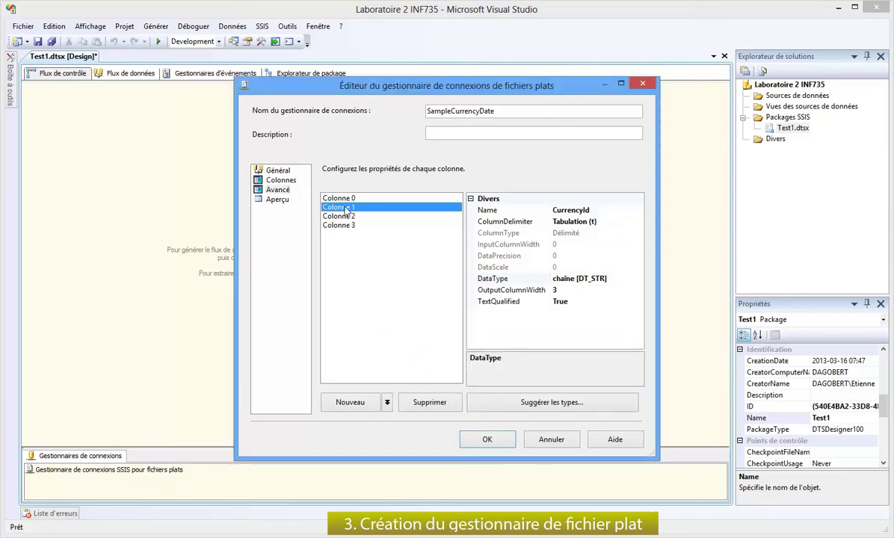
left_click(596, 278)
left_click(639, 279)
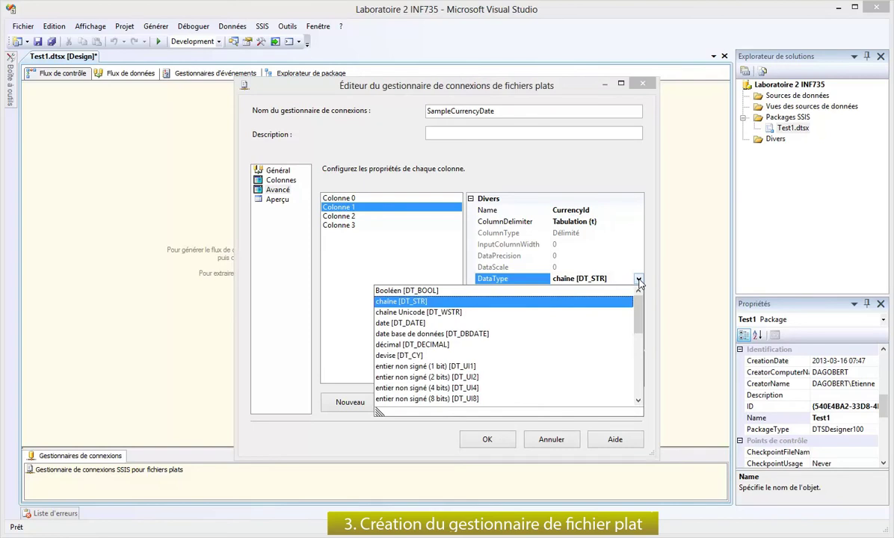
left_click(435, 313)
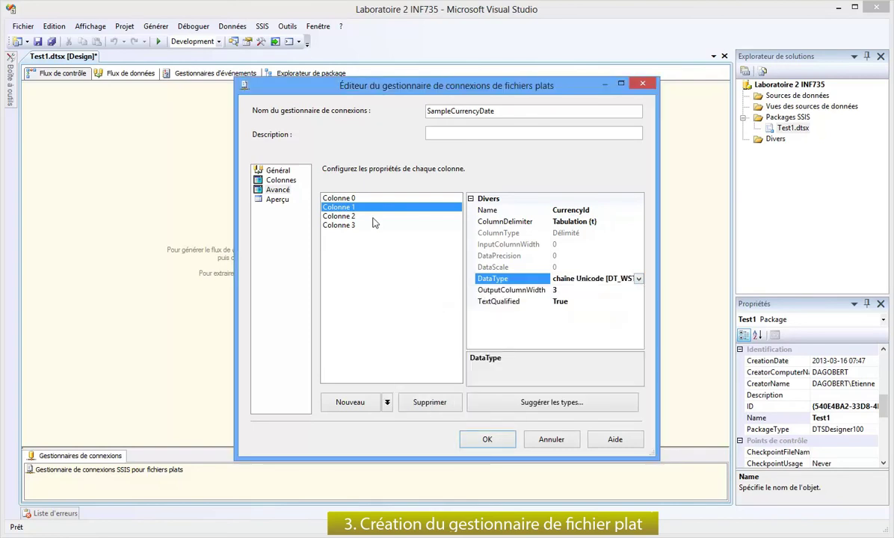
- Set the data type of Colonne 2 (CurrencyDate) to date base de données [DT_DBDATE]
left_click(343, 216)
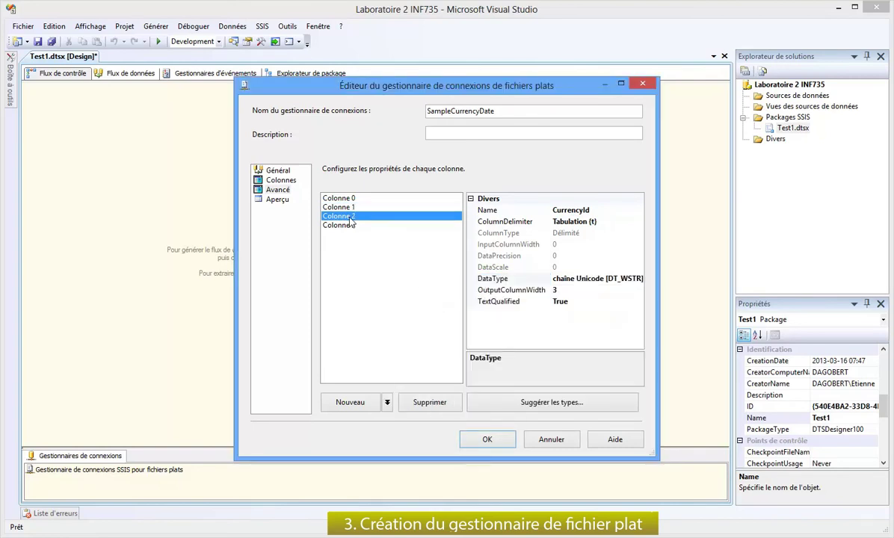
left_click(609, 279)
left_click(639, 279)
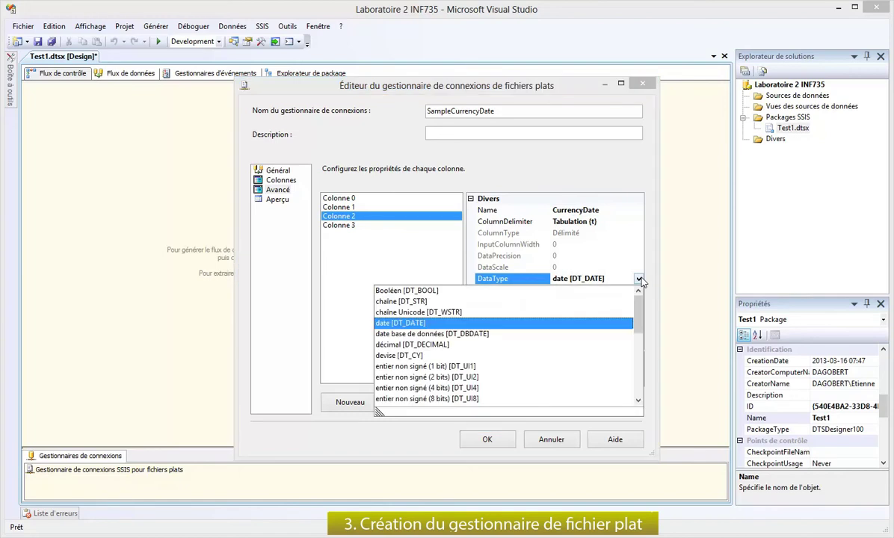
left_click(461, 334)
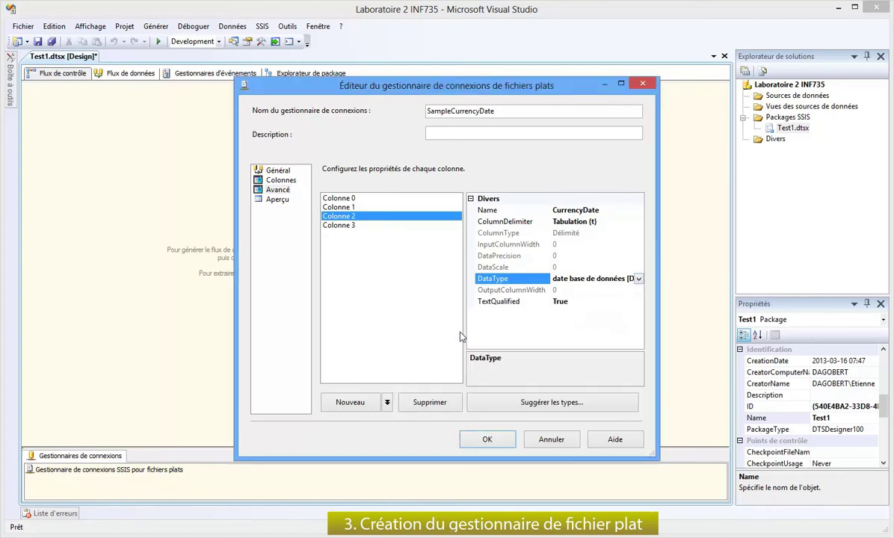
- Set the data type of Colonne 3 (EndOfDayRate) to flottant [DT_R4]
left_click(343, 226)
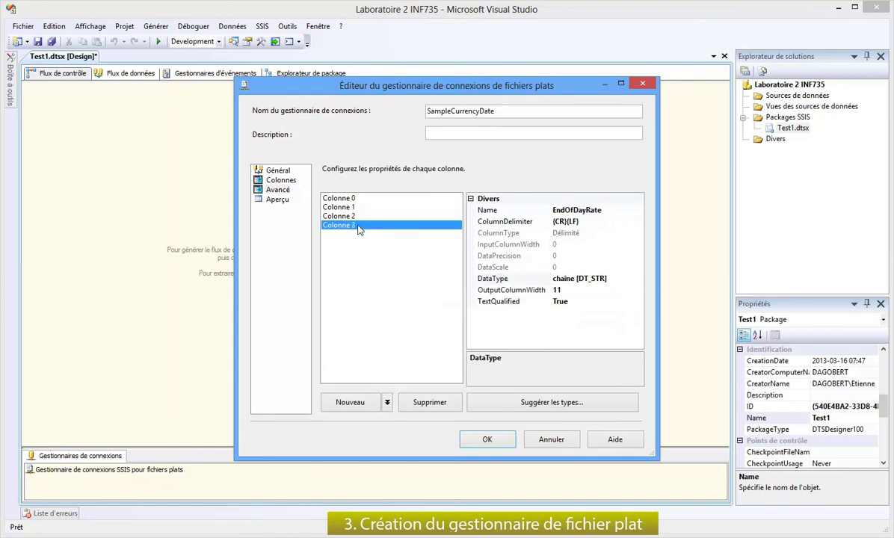
left_click(630, 281)
left_click(639, 279)
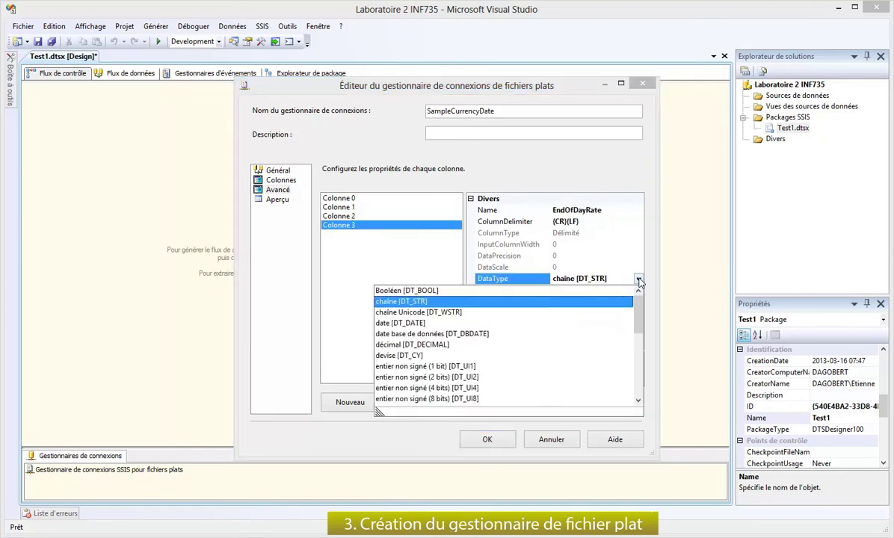
scroll(639, 357, "down", 2)
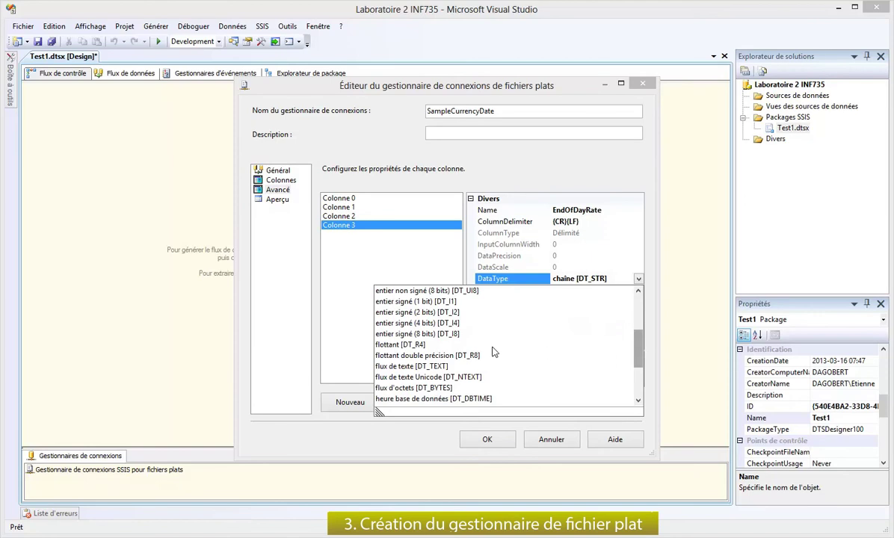
left_click(385, 334)
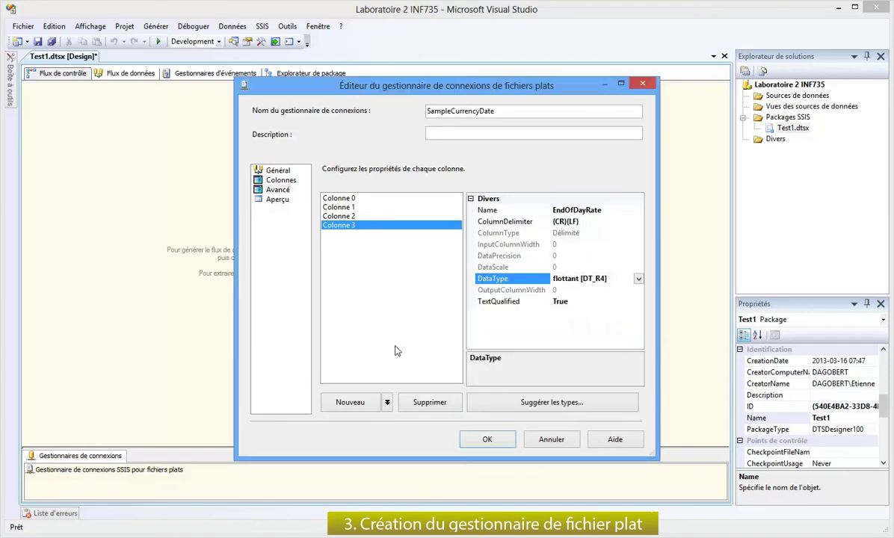
- Preview the source rows in the configured columns and save the flat file connection manager
left_click(276, 201)
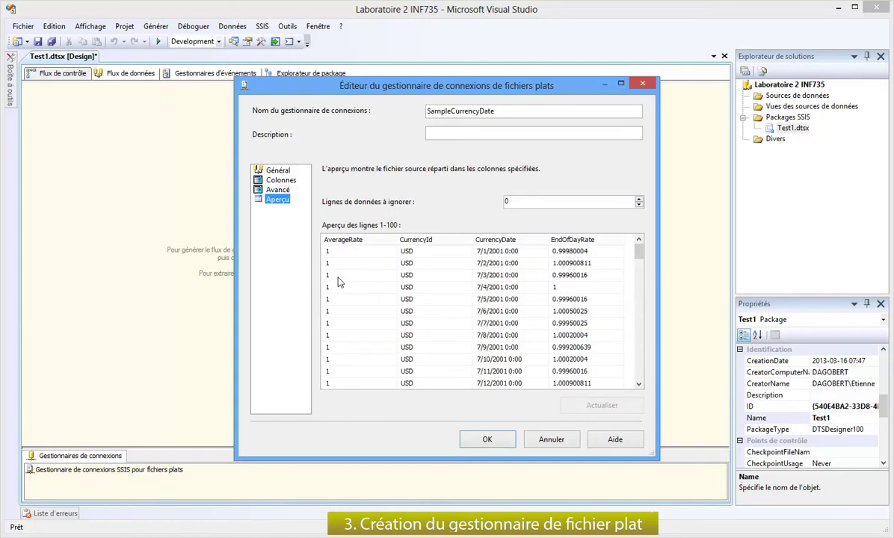
scroll(636, 336, "down", 11)
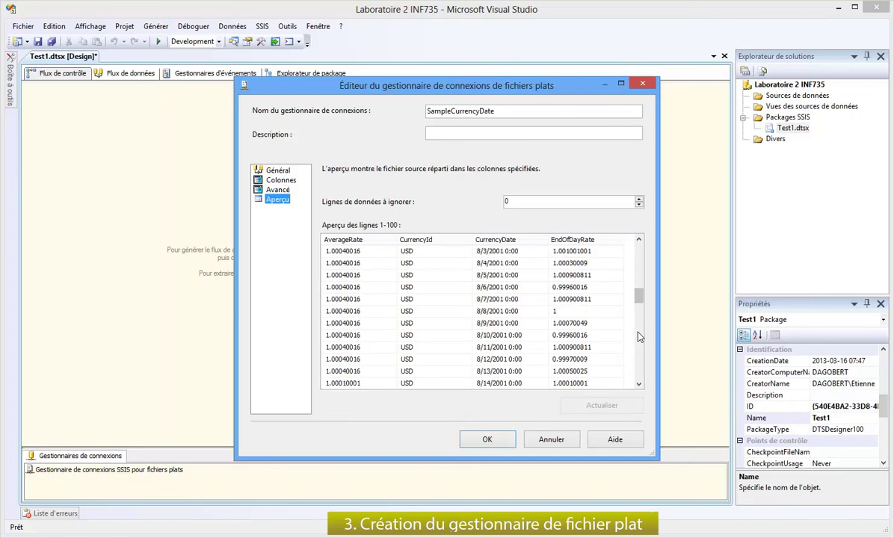
left_click(487, 439)
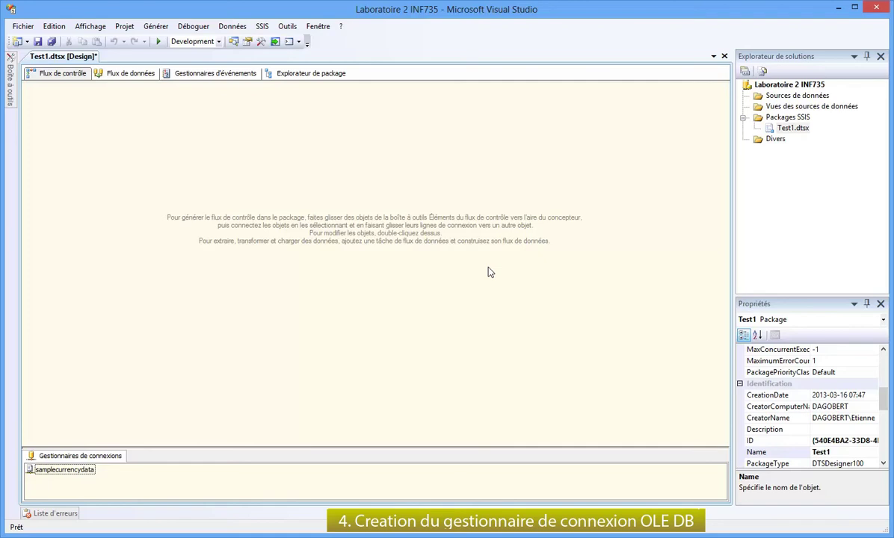
- Define a new OLE DB connection to the localhost server with the AdventureWorksDW2008R2 database
right_click(164, 492)
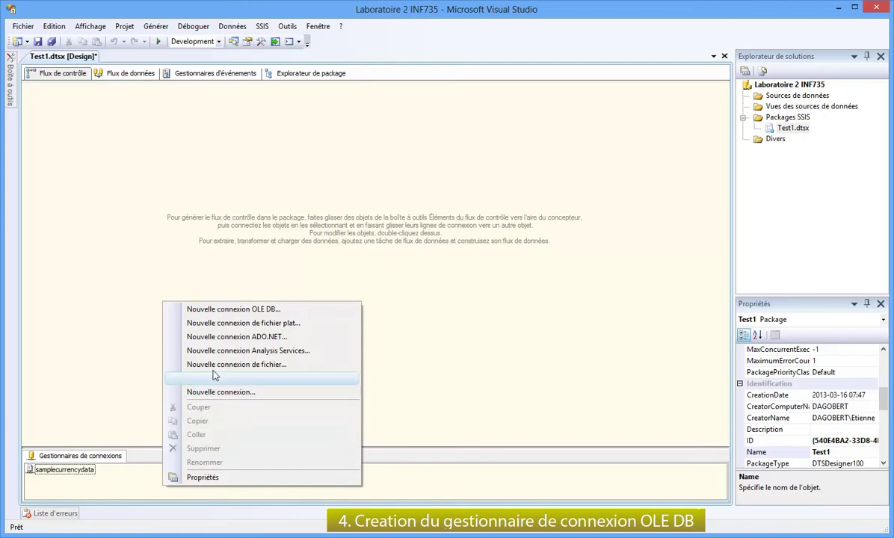
left_click(241, 311)
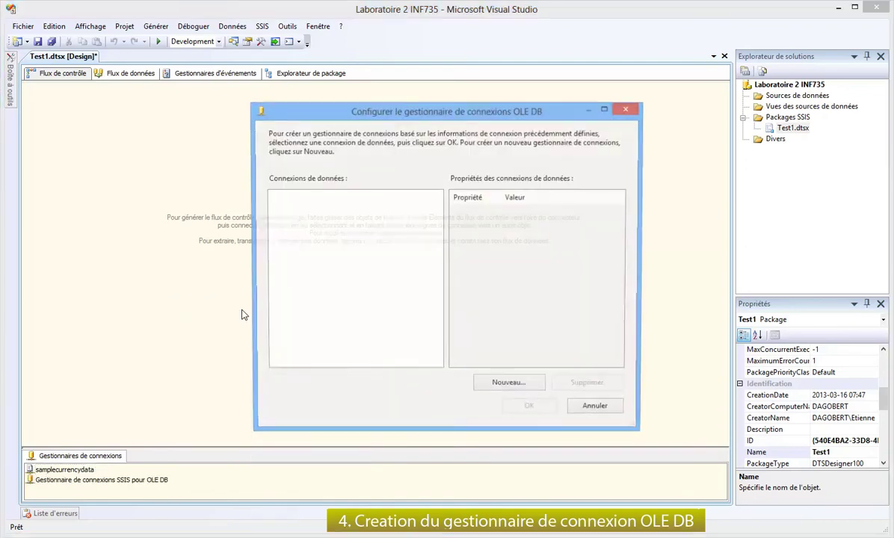
left_click(500, 387)
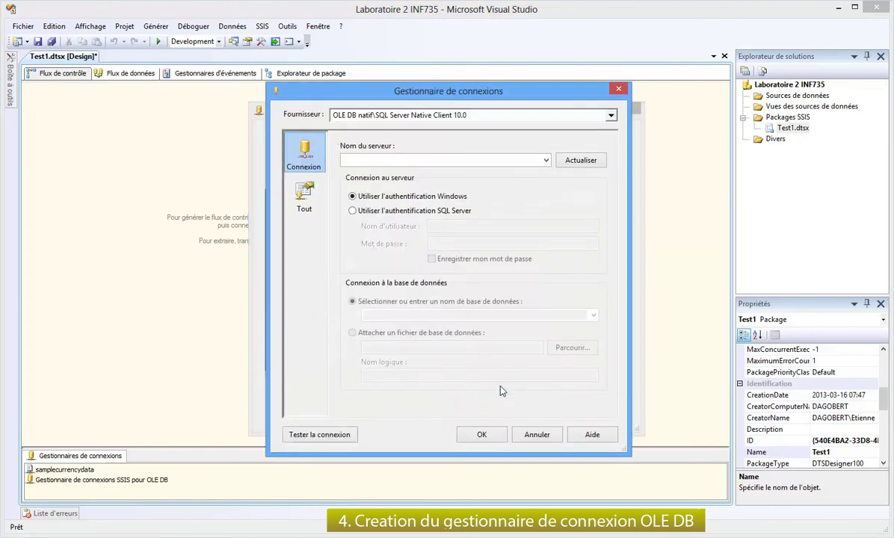
left_click(399, 160)
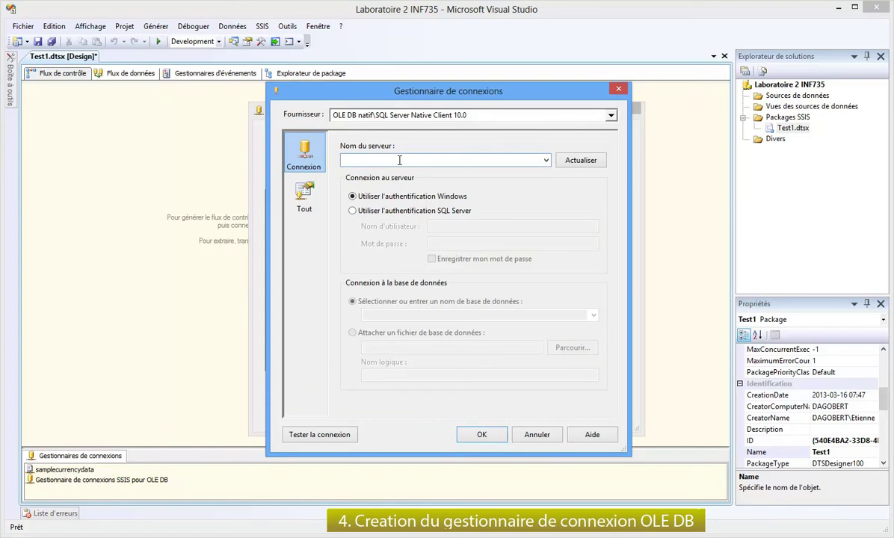
type("localhost")
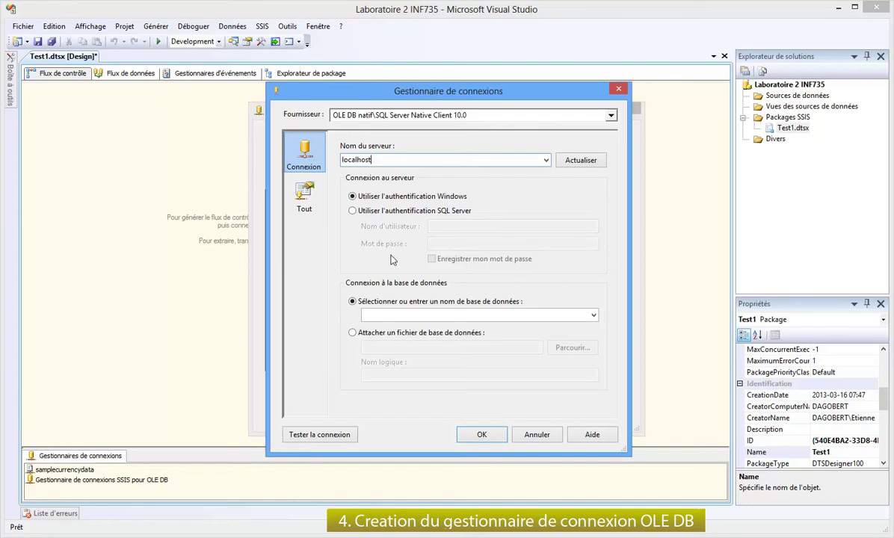
left_click(594, 319)
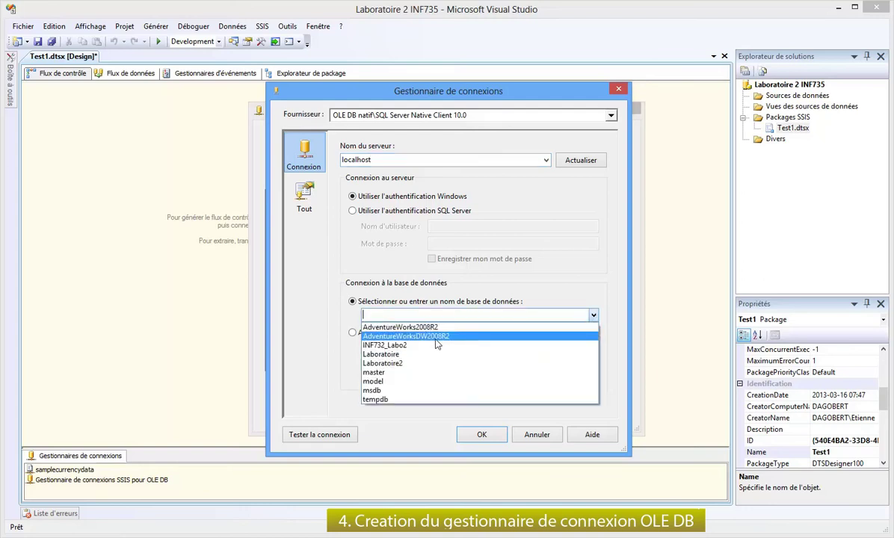
left_click(436, 338)
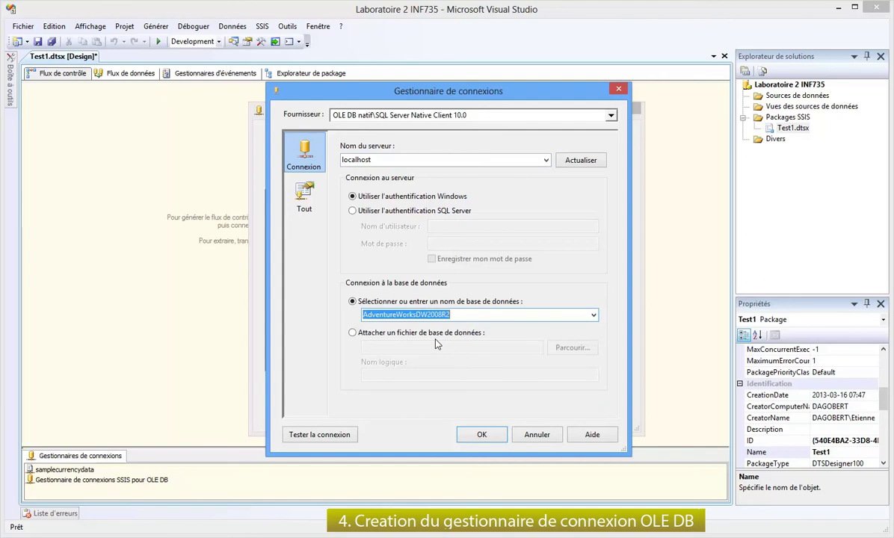
- Test the OLE DB connection and add it to the package as a connection manager
left_click(333, 440)
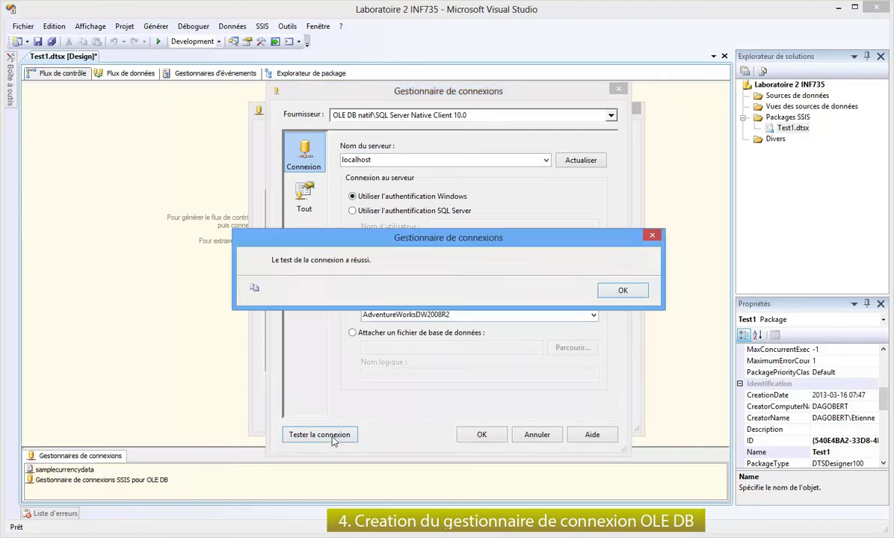
left_click(621, 292)
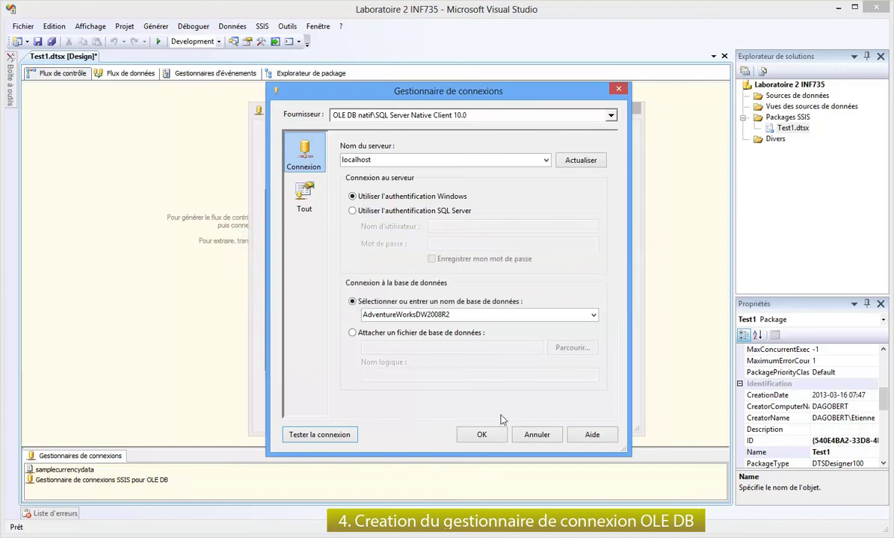
left_click(480, 435)
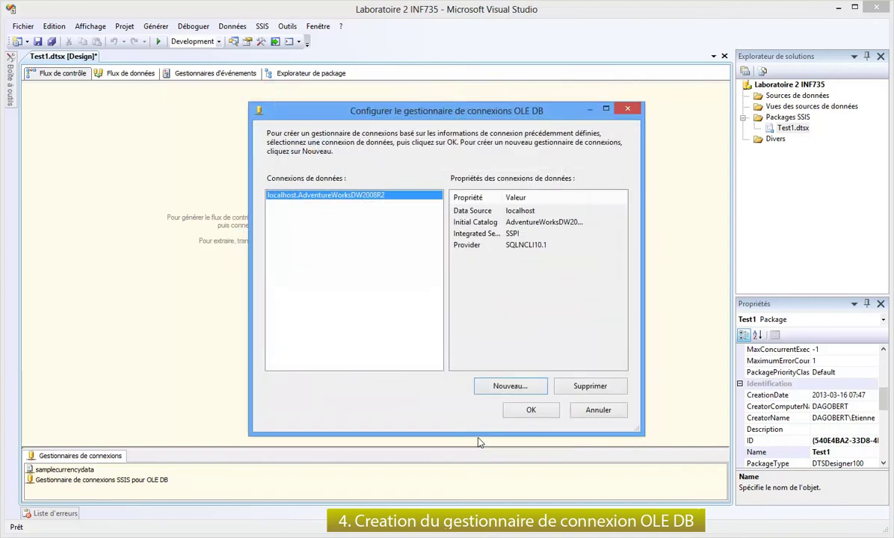
left_click(531, 413)
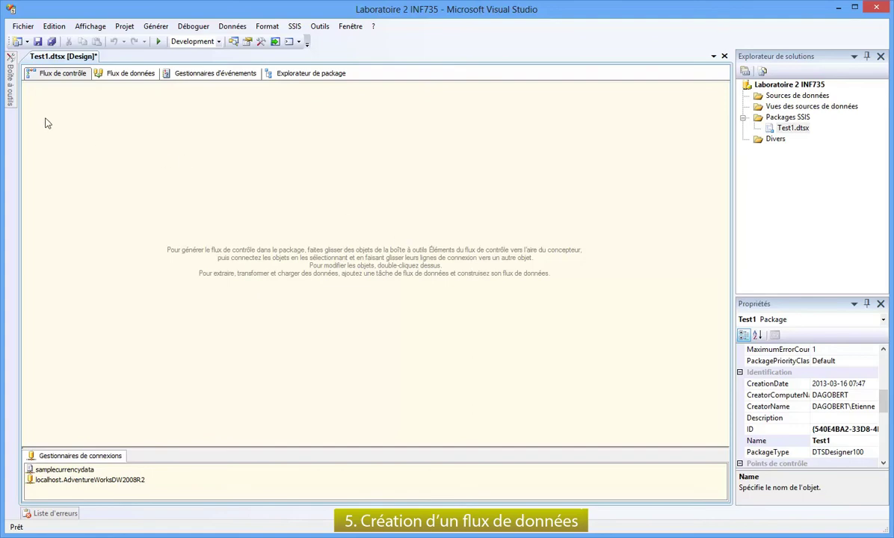
- Add a data flow task (Tâche de flux de données) to the package's control flow
left_click(11, 90)
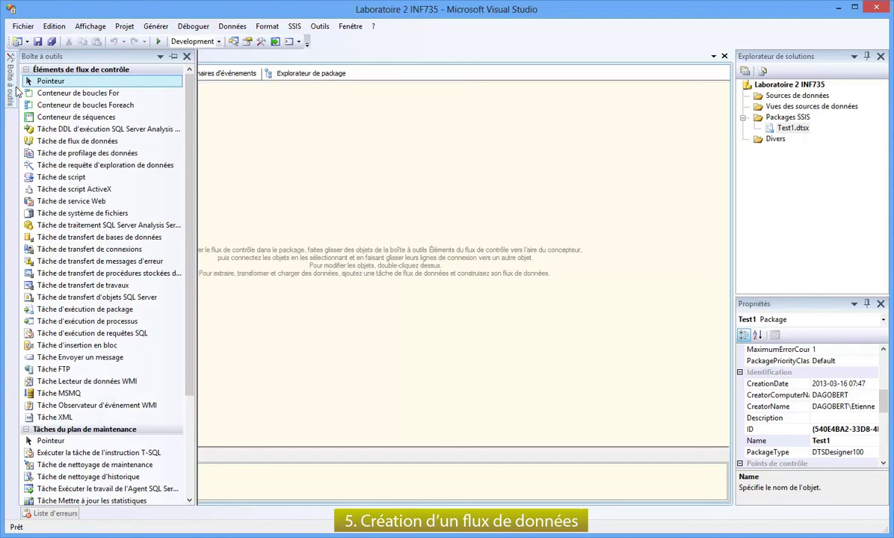
left_click(87, 142)
left_click_drag(88, 146, 330, 158)
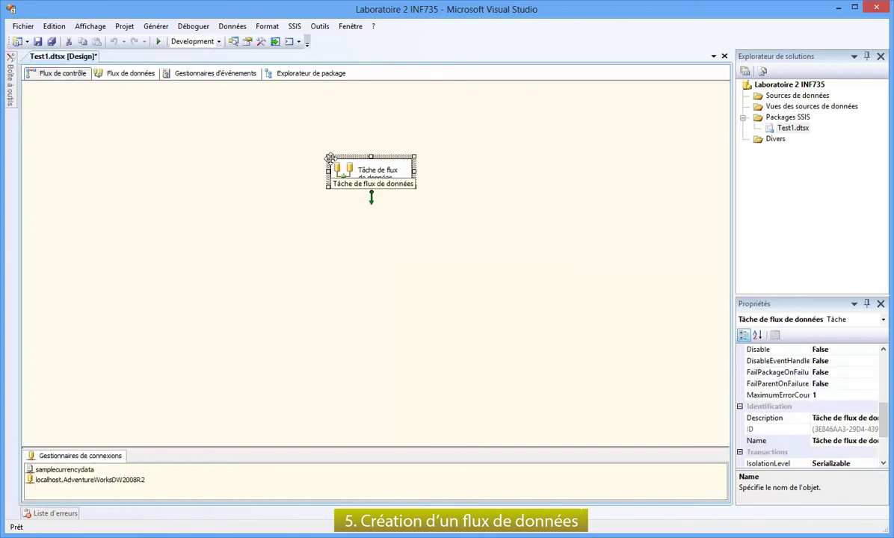
- Rename the data flow task as ETC Currency
left_click(396, 177)
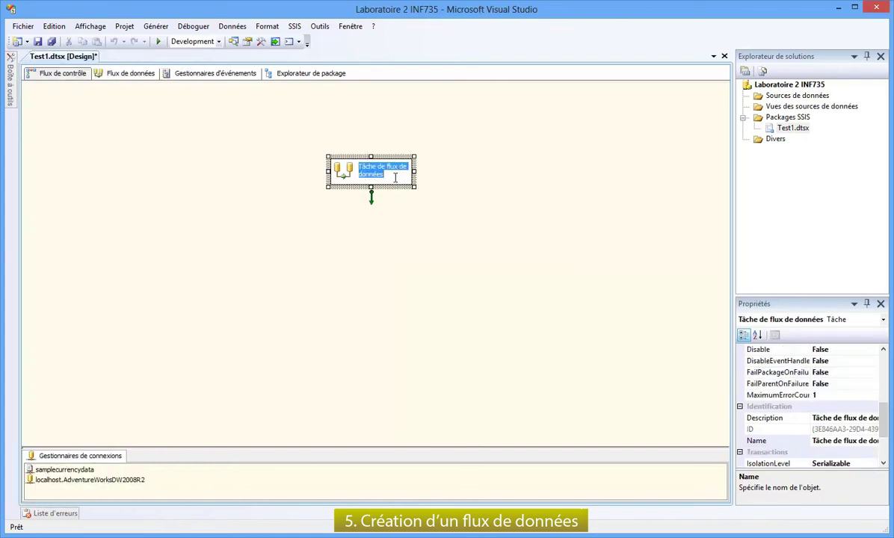
type("ETC")
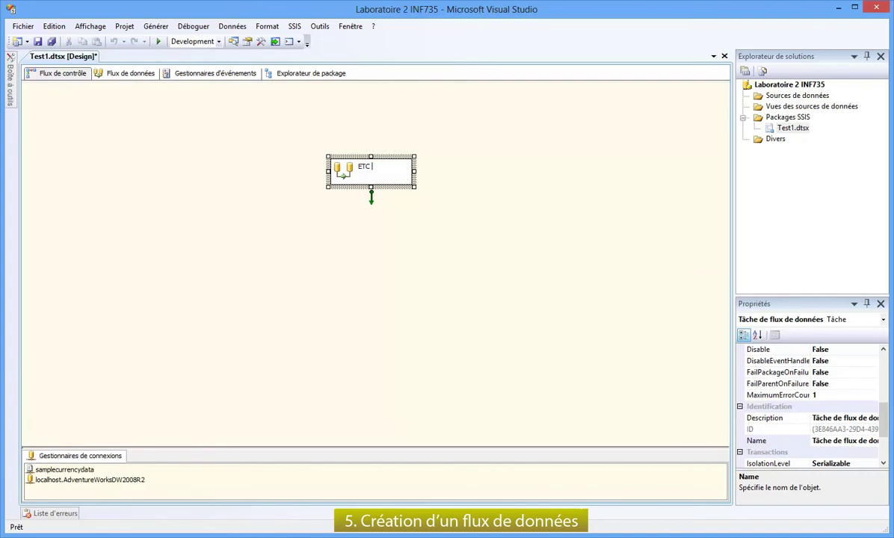
type(" Currency")
key("Return")
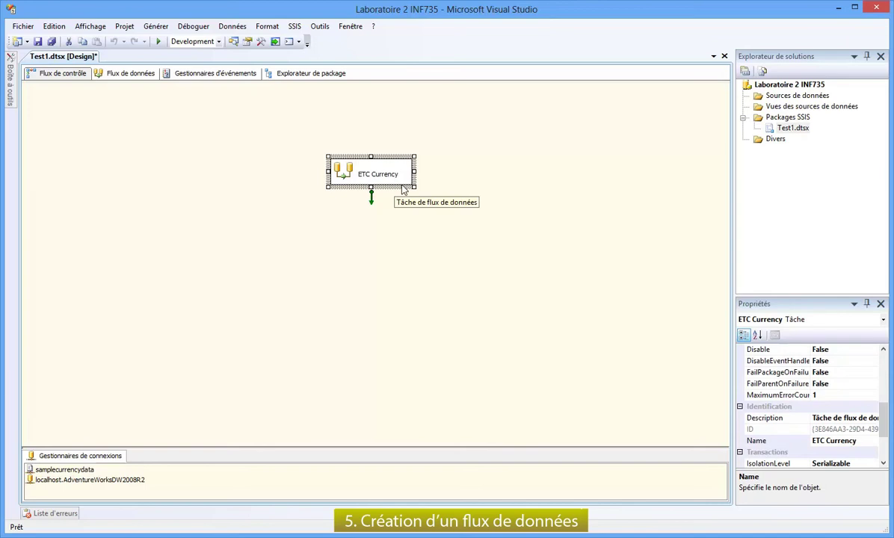
- Open the ETC Currency data flow and add a flat file source (Source du fichier plat) to it
double_click(398, 186)
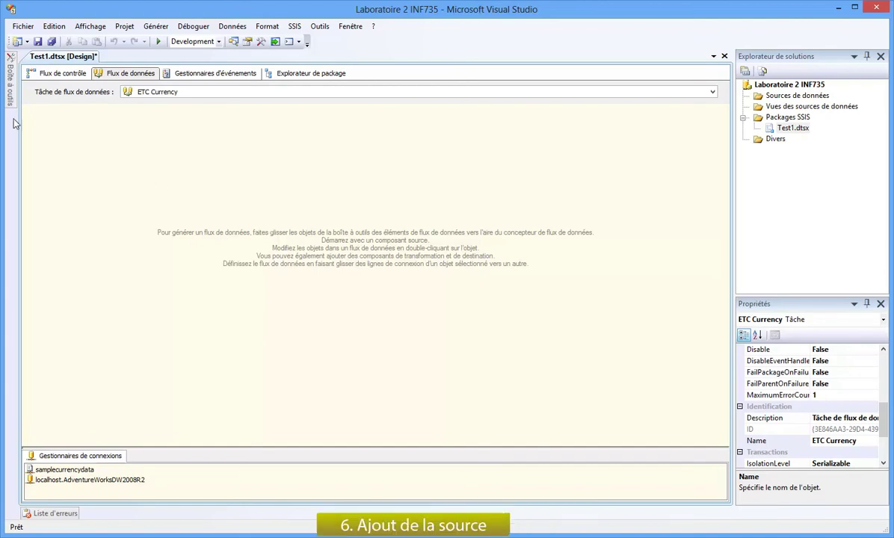
mouse_move(15, 101)
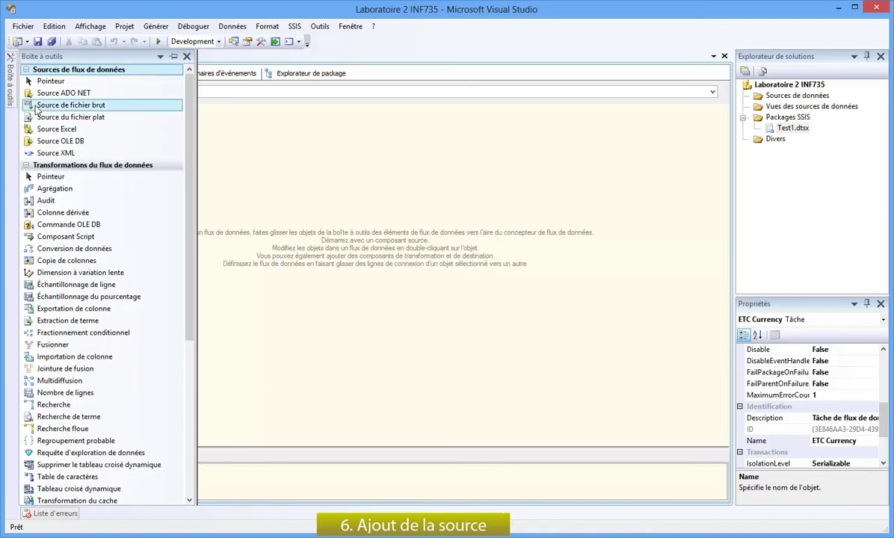
left_click_drag(64, 117, 365, 142)
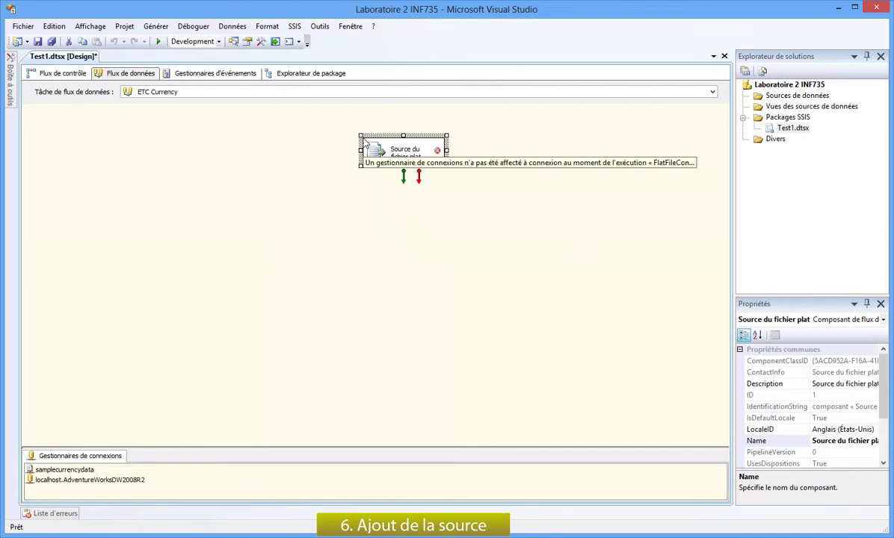
- Configure the flat file source to use the samplecurrencydata connection manager, check its columns and save the settings
double_click(390, 136)
left_click(378, 152)
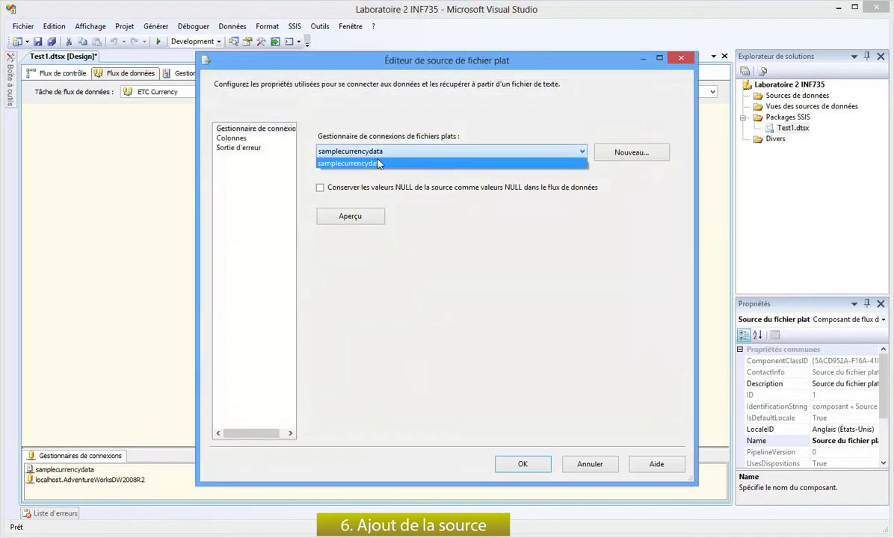
left_click(353, 161)
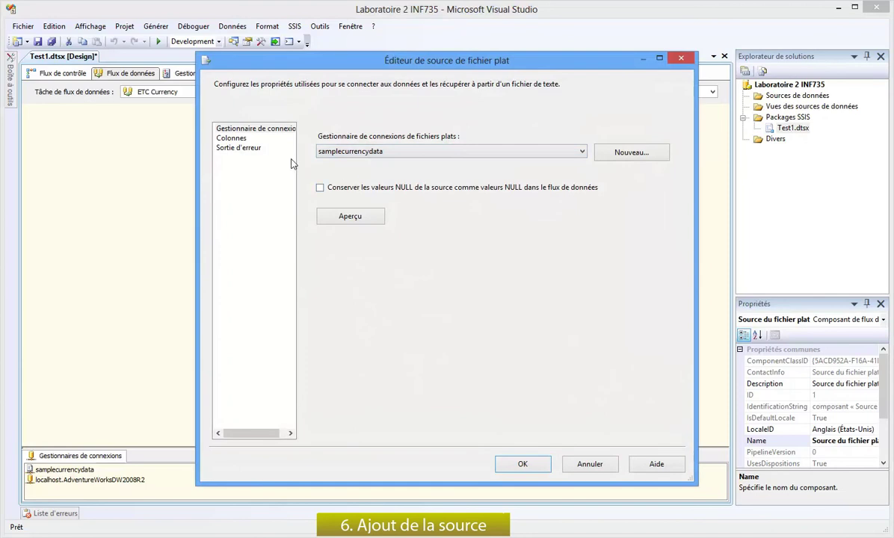
left_click(221, 137)
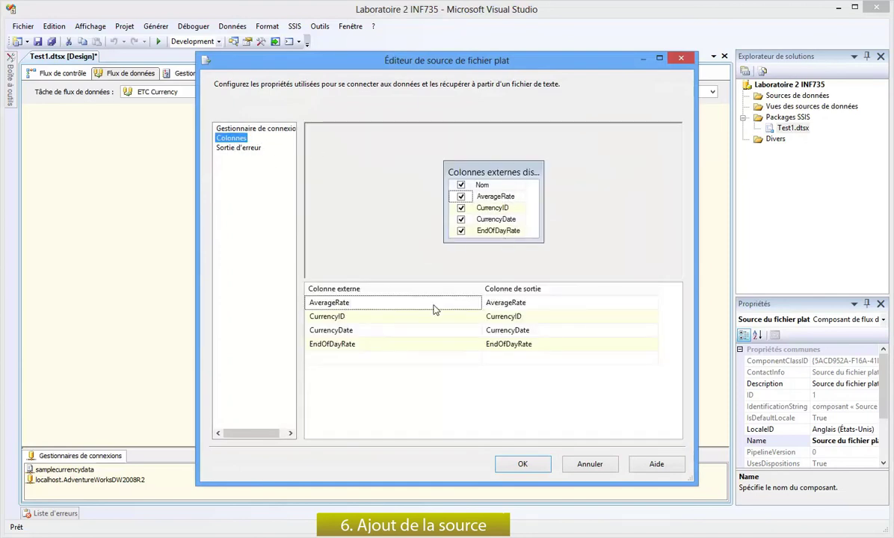
left_click(521, 465)
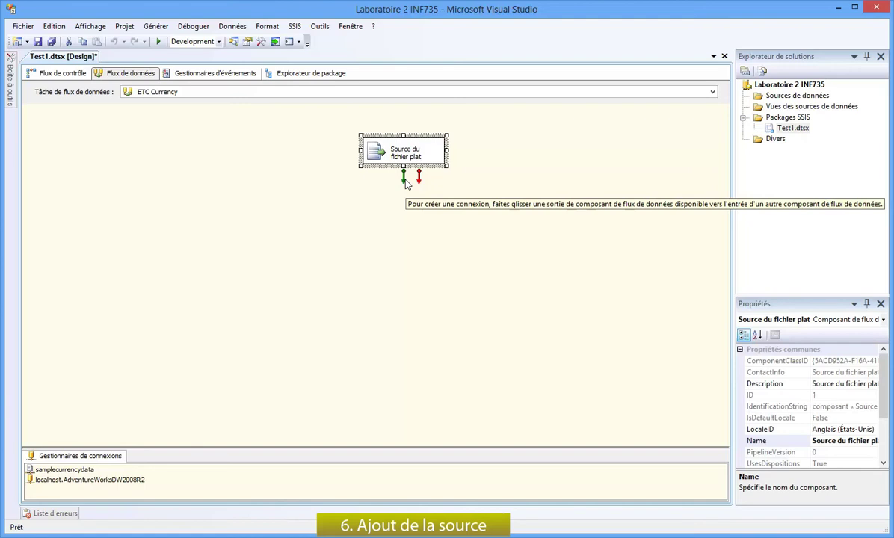
- Add a lookup transformation (Recherche) below the flat file source and connect the source's main output to it
left_click(188, 162)
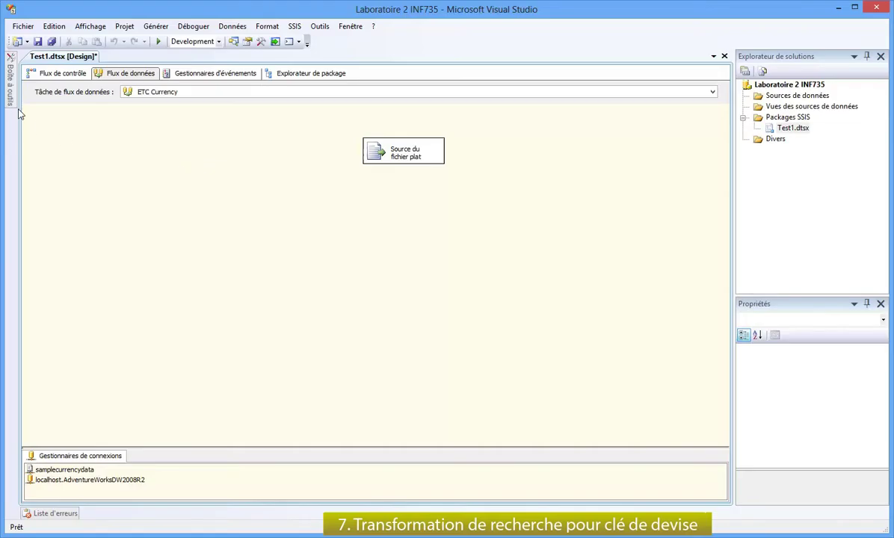
mouse_move(13, 102)
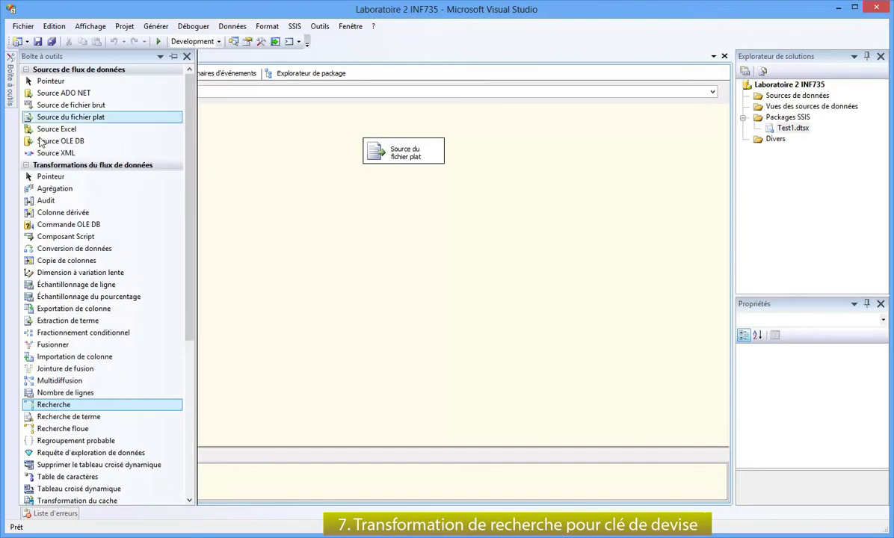
left_click_drag(62, 409, 404, 238)
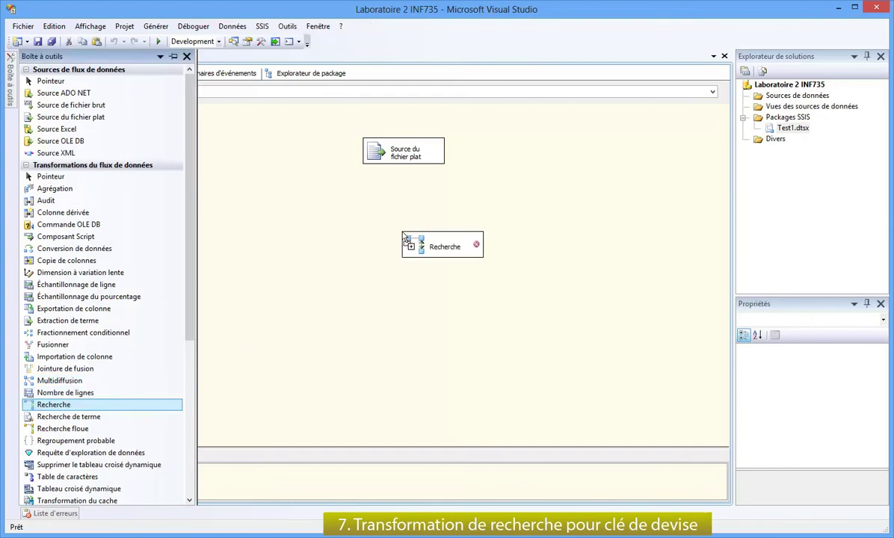
left_click(421, 157)
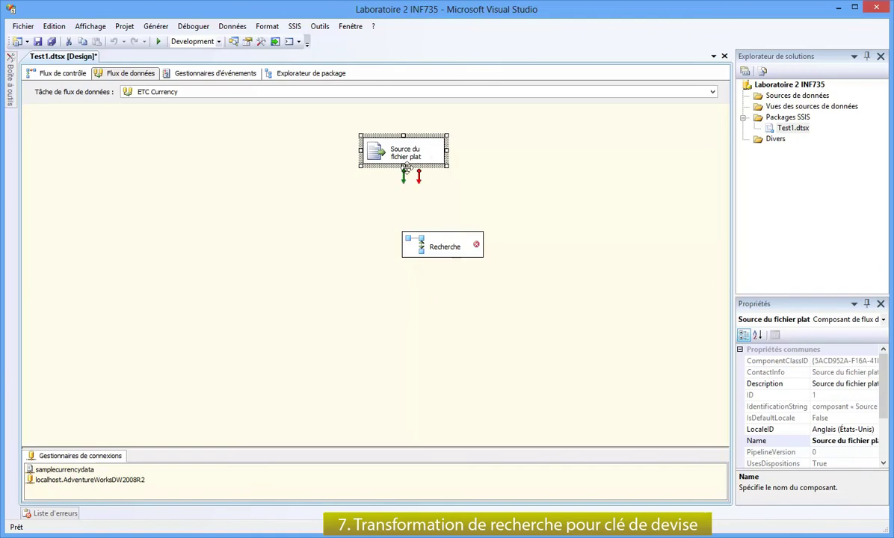
left_click_drag(404, 177, 432, 247)
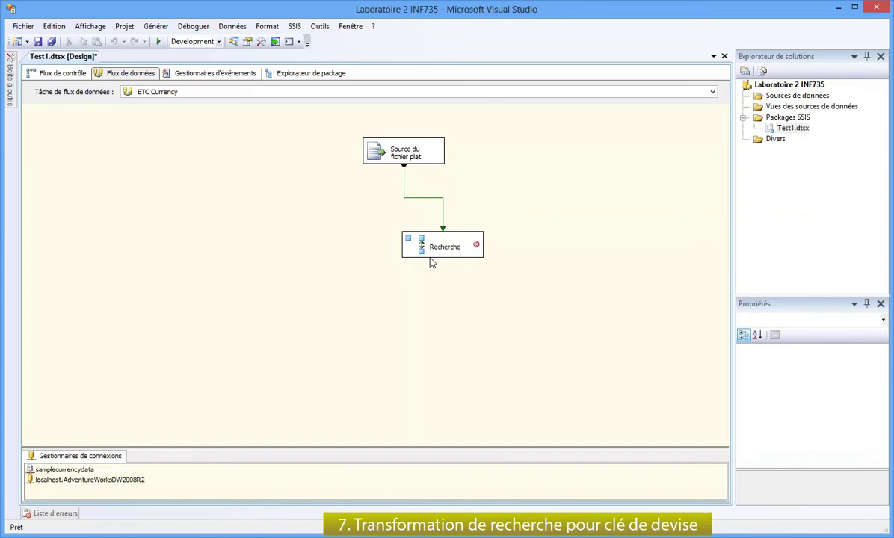
- Set the lookup's reference table to [dbo].[DimCurrency] on the localhost.AdventureWorksDW2008R2 connection
double_click(430, 258)
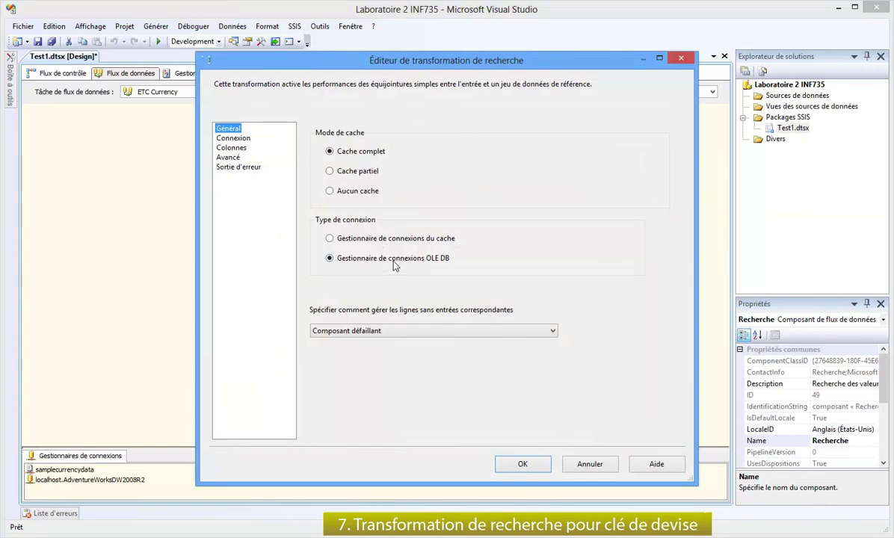
left_click(232, 138)
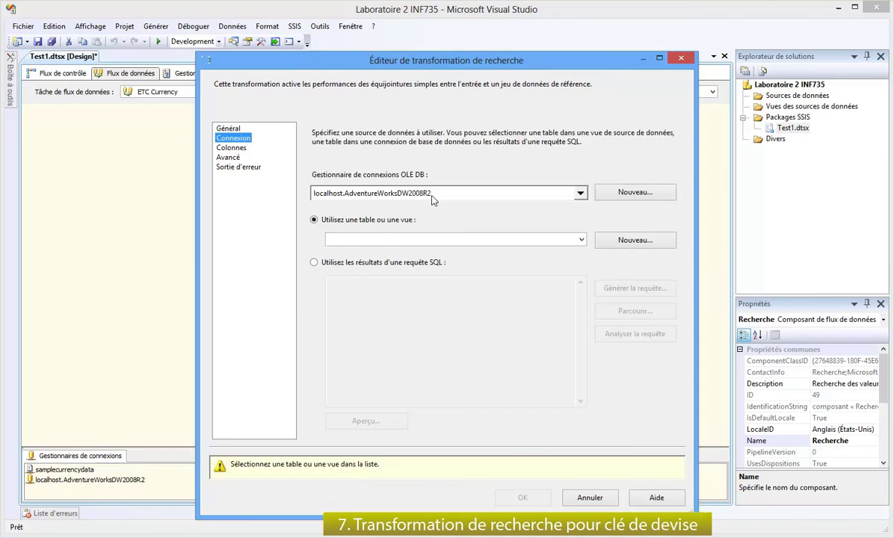
left_click(581, 241)
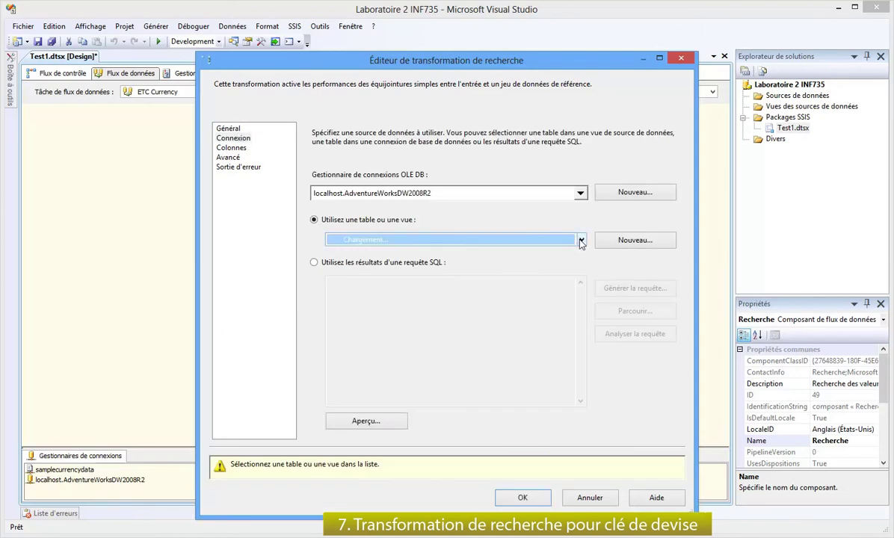
left_click(405, 283)
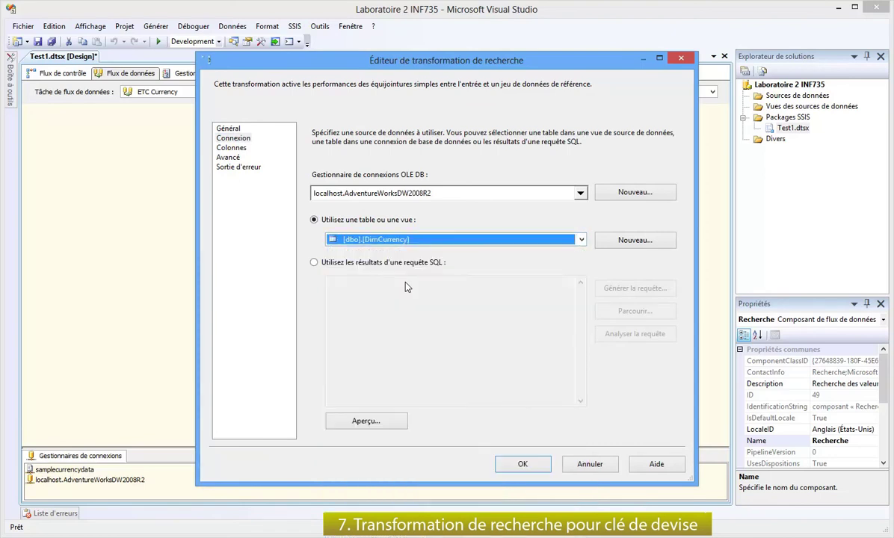
- Map input CurrencyID to lookup column CurrencyAlternateKey, return CurrencyKey as a new column, and save the lookup
left_click(244, 152)
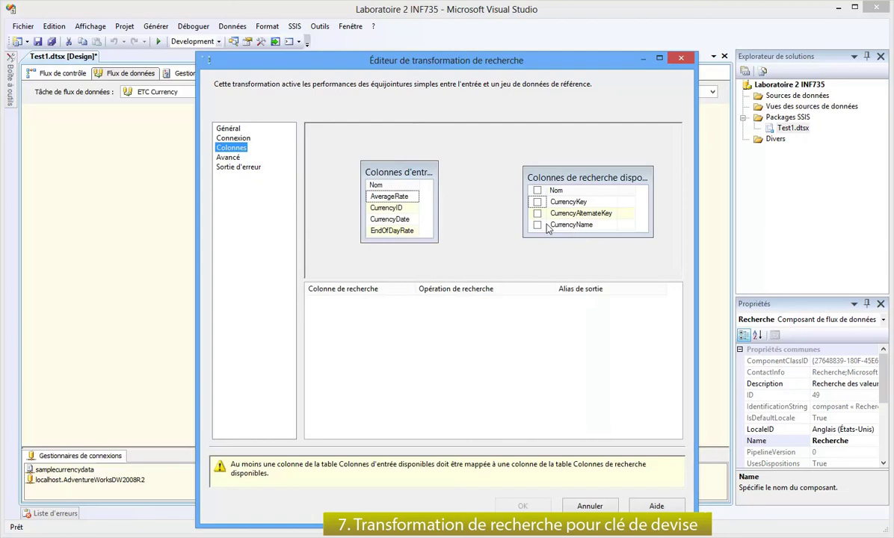
left_click_drag(370, 204, 566, 216)
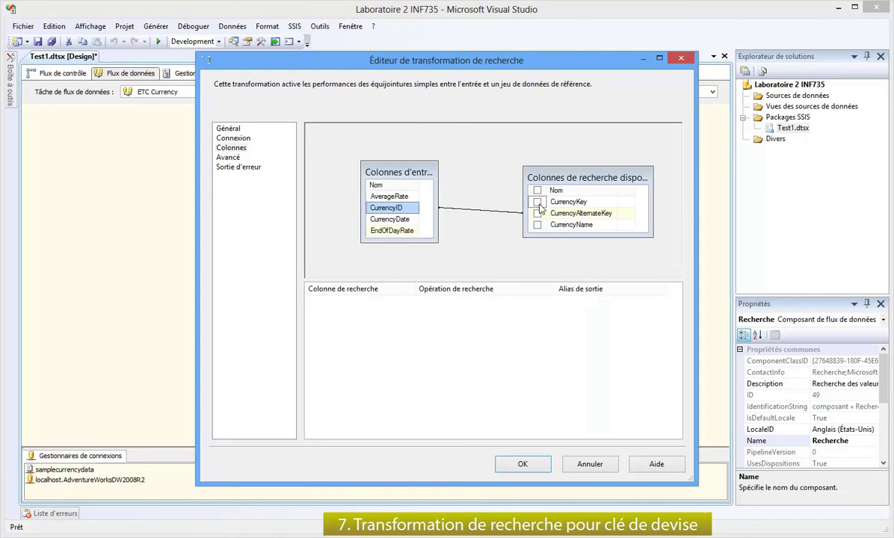
left_click(537, 202)
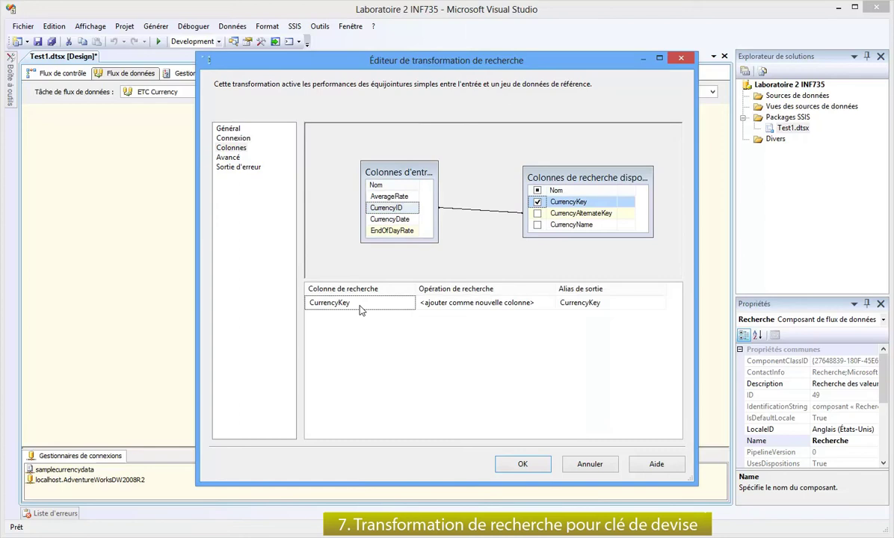
left_click(529, 306)
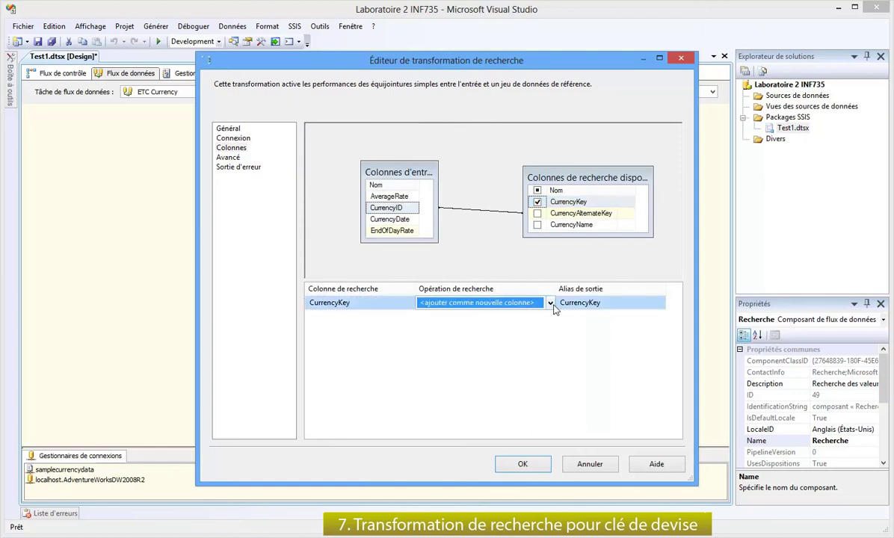
left_click(528, 465)
left_click(529, 466)
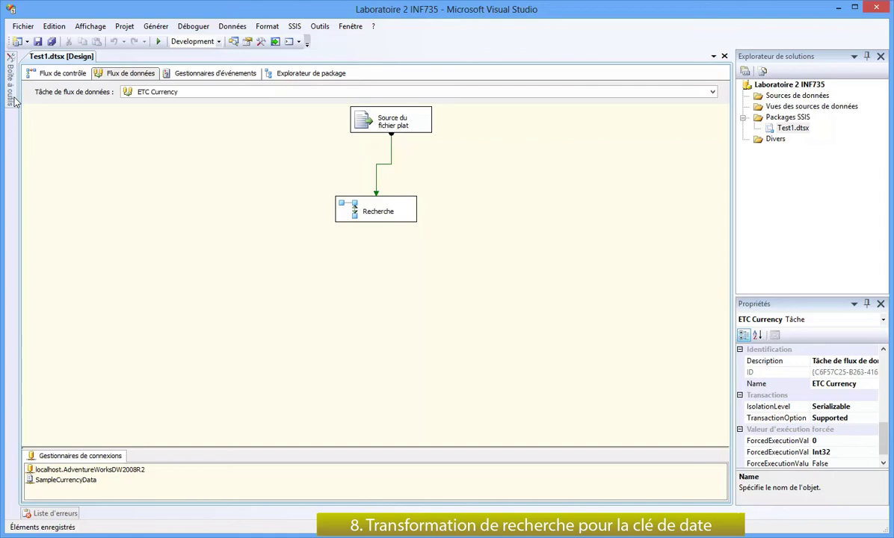
- Add a second Recherche transformation below the first and rename the first one Recherche Currency Key
mouse_move(13, 102)
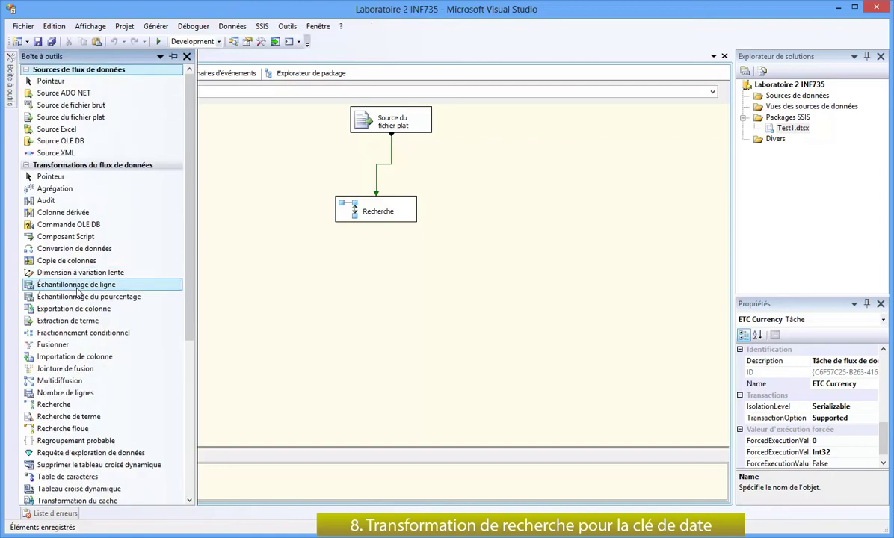
left_click_drag(54, 404, 370, 290)
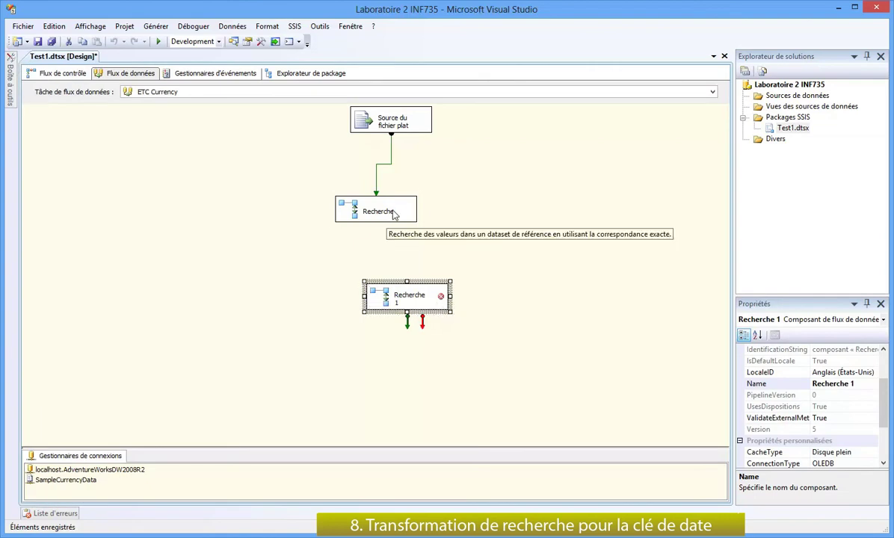
left_click(392, 213)
left_click(393, 211)
left_click(393, 211)
left_click_drag(393, 211, 320, 191)
key("Right")
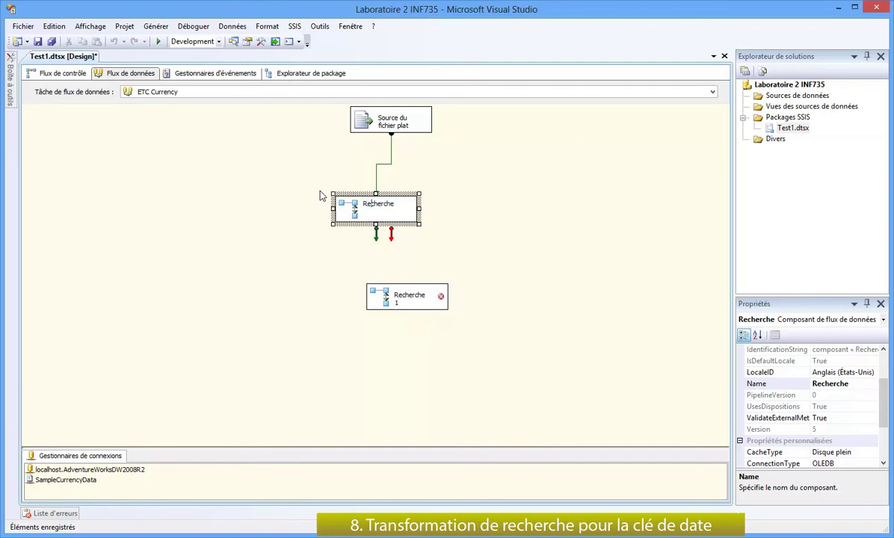
key("End")
type("Currency Key")
- Rename the second lookup transformation as Recherche Date Key
left_click(404, 297)
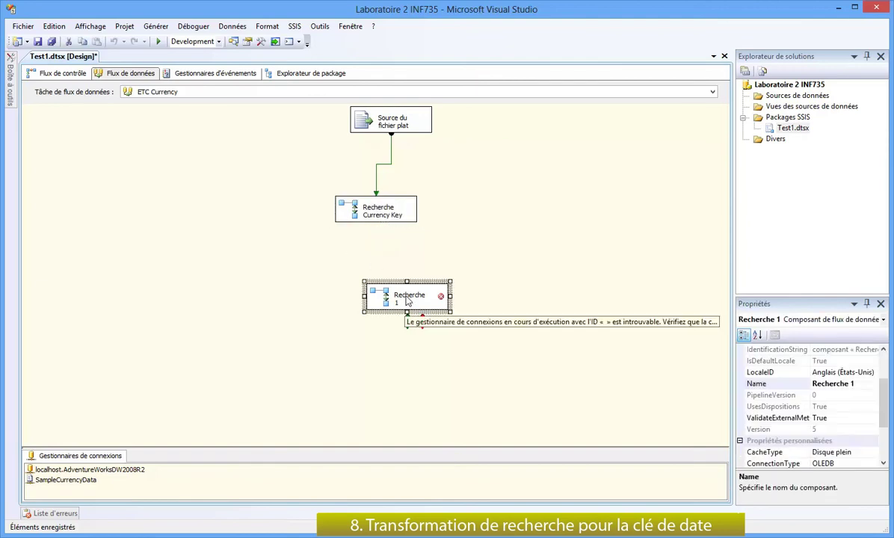
left_click(406, 297)
key("End")
key("BackSpace")
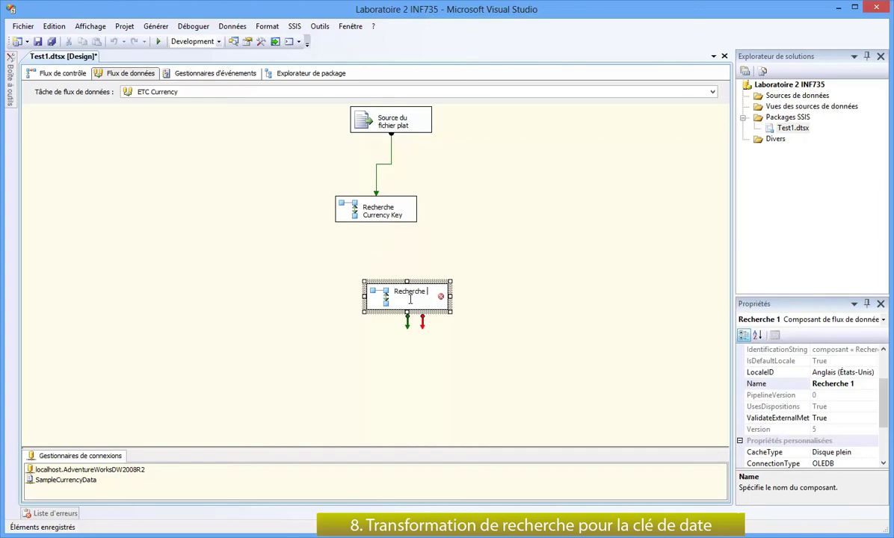
type("Date Key")
key("Return")
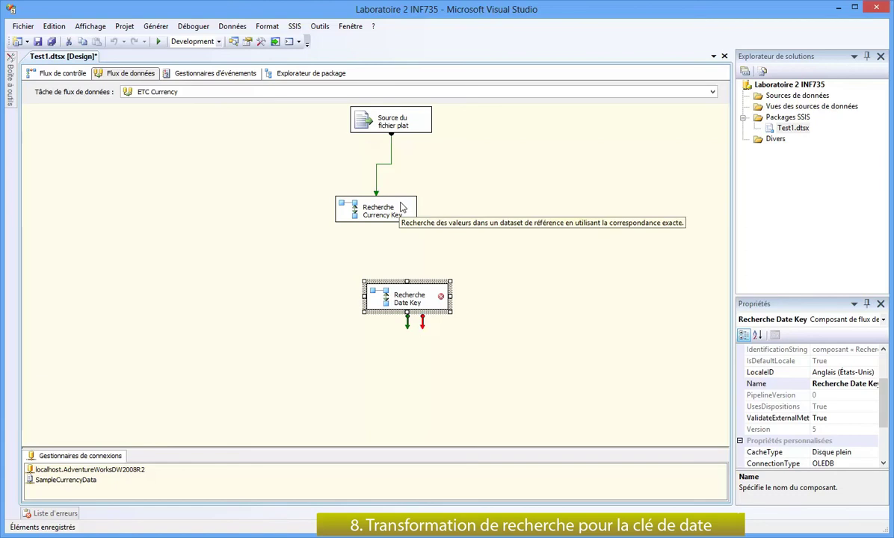
- Connect Recherche Currency Key to Recherche Date Key using the Sortie de recherche avec correspondance output
left_click(367, 202)
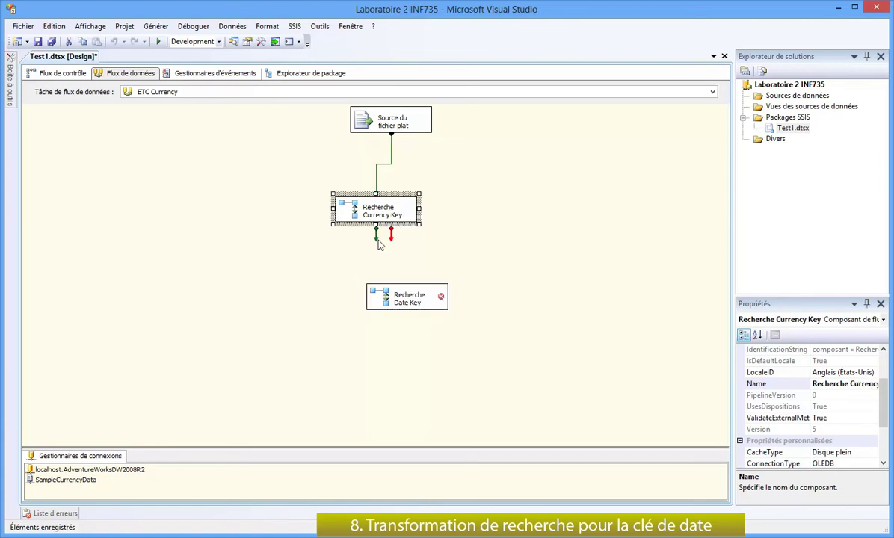
left_click_drag(376, 236, 413, 299)
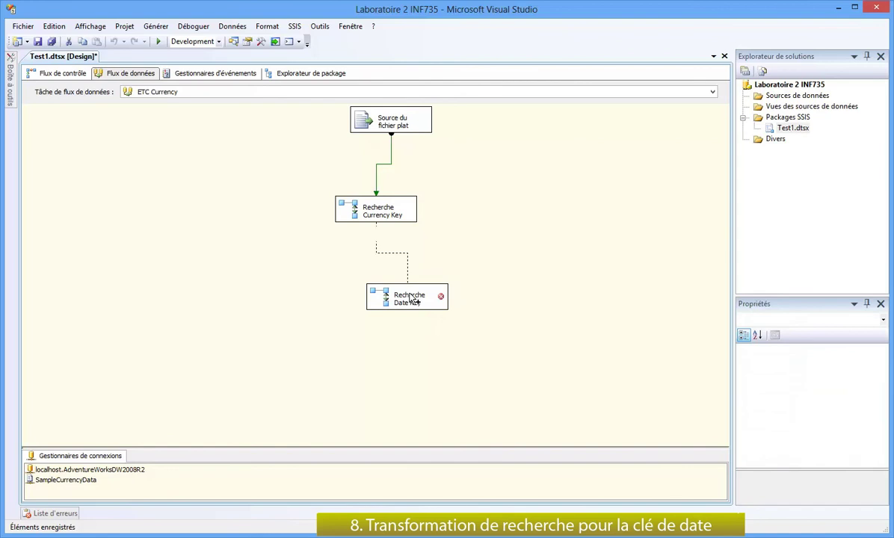
left_click_drag(414, 299, 409, 298)
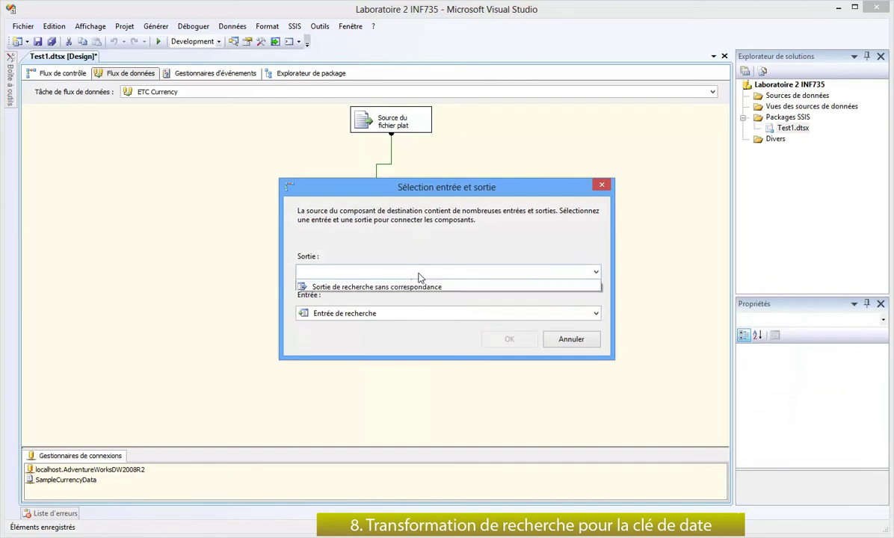
left_click(393, 272)
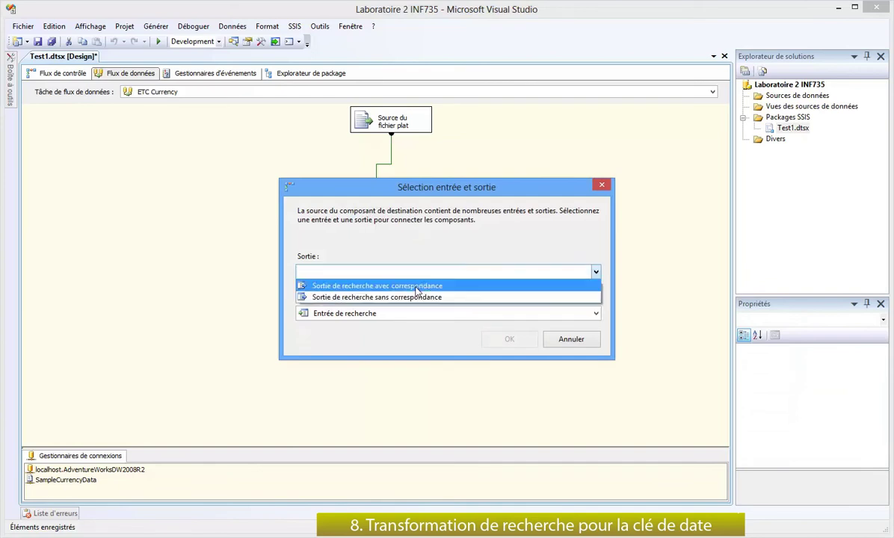
left_click(418, 286)
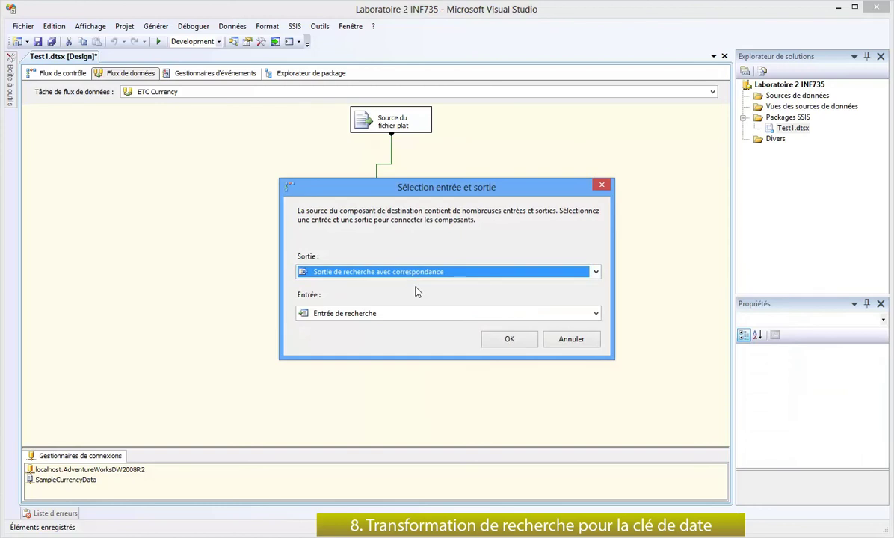
left_click(514, 340)
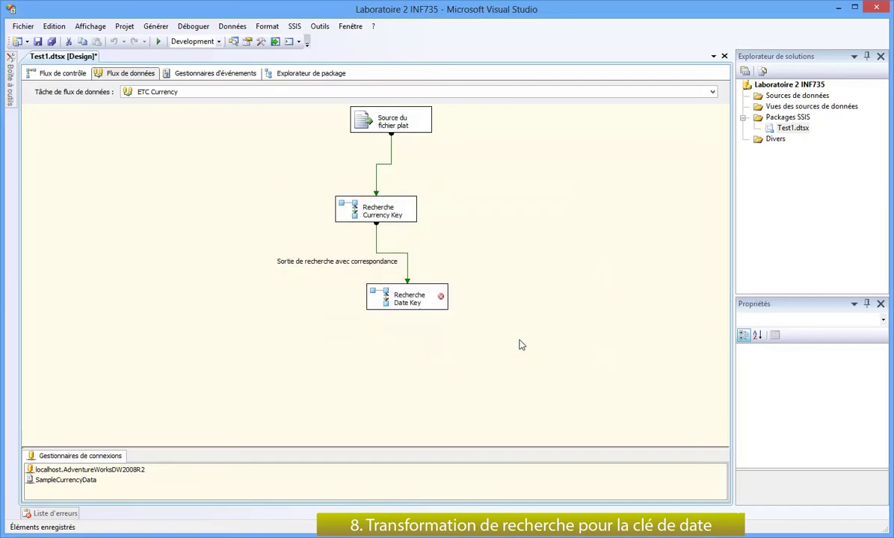
- Set the Recherche Date Key lookup's reference table to [dbo].[DimDate] on the localhost.AdventureWorksDW2008R2 connection
left_click(421, 303)
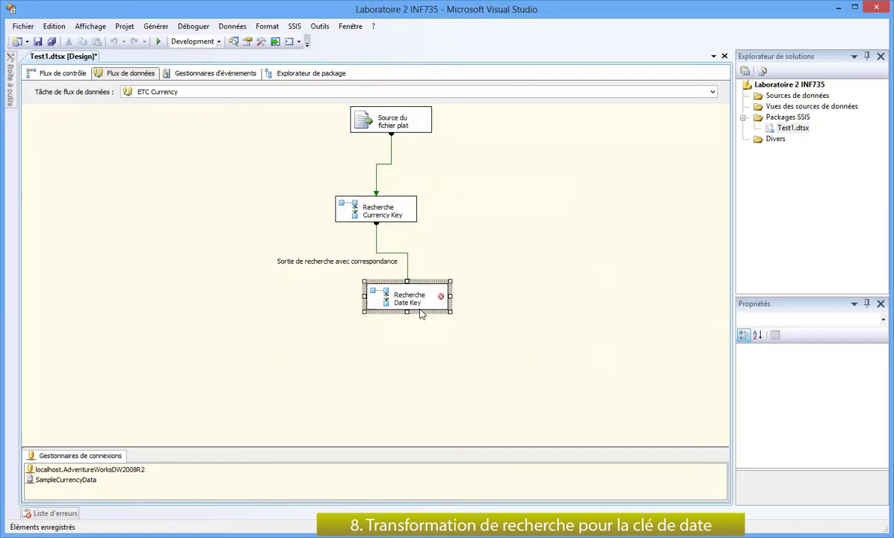
double_click(419, 312)
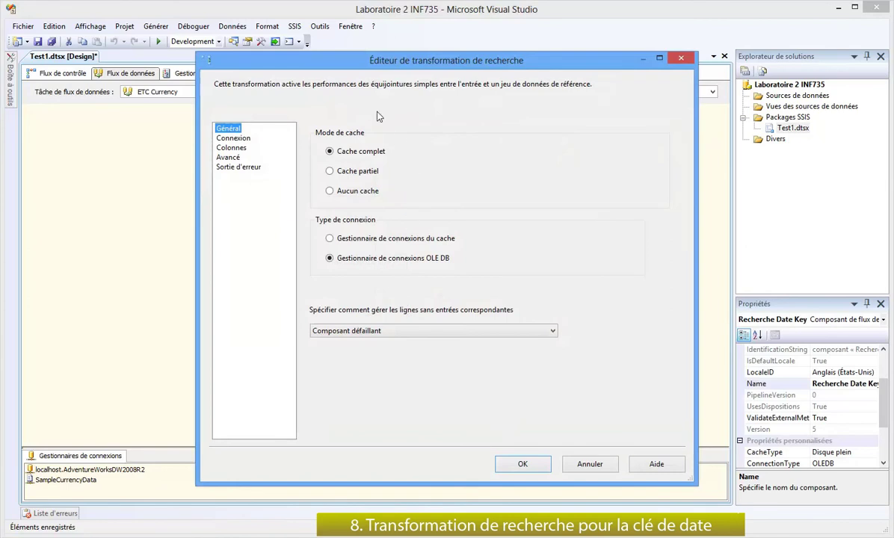
left_click(246, 139)
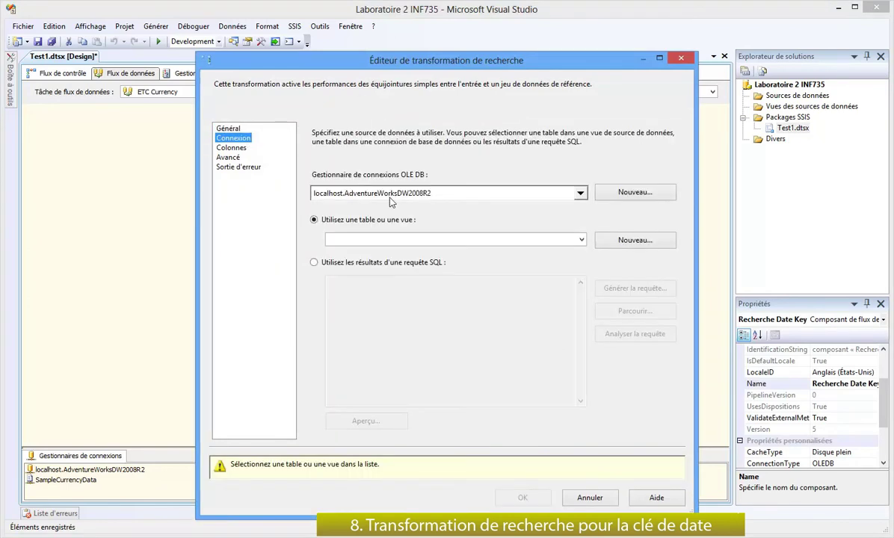
left_click(422, 240)
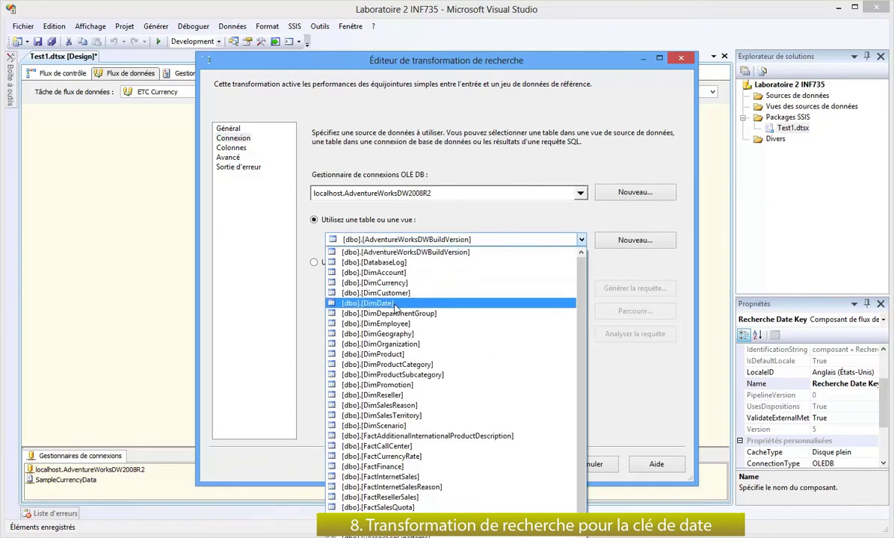
left_click(370, 302)
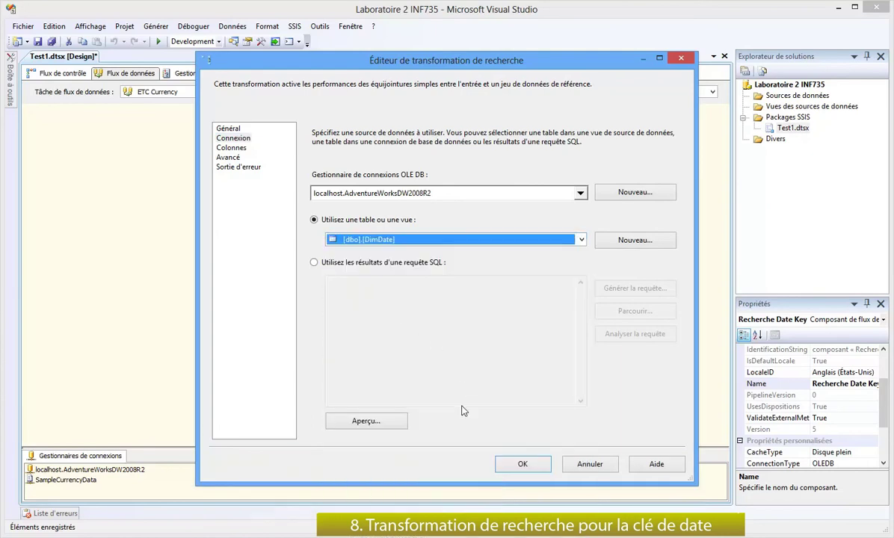
- Map input CurrencyDate to lookup column FullDateAlternateKey, return DateKey as a new column, and save the lookup
left_click(240, 150)
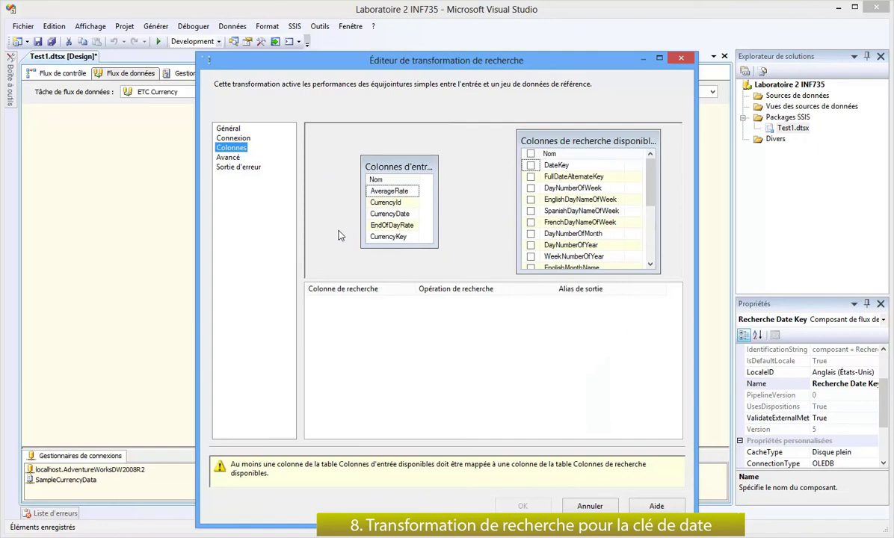
left_click(388, 215)
left_click_drag(388, 218, 569, 179)
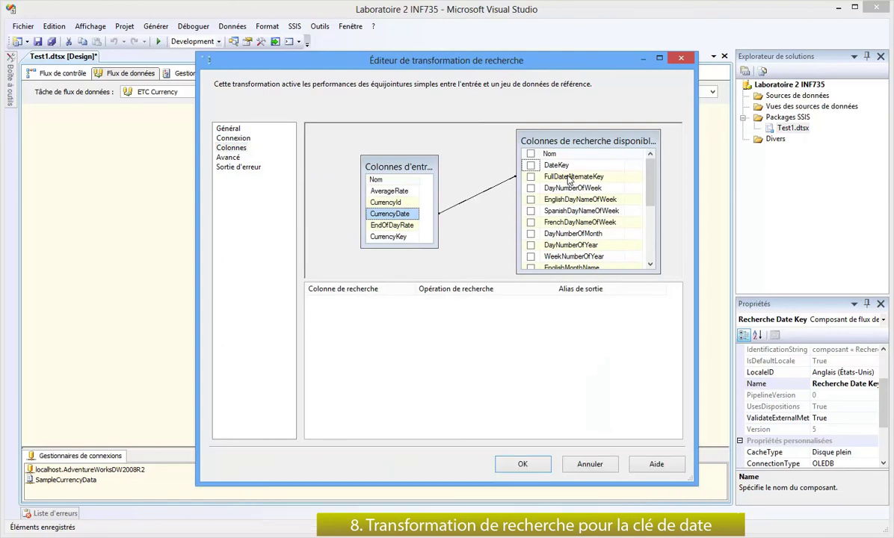
left_click(531, 165)
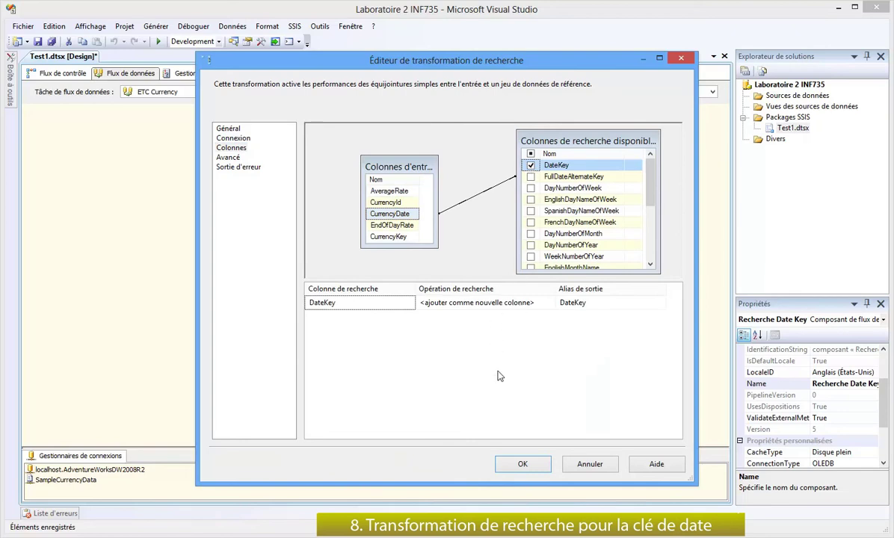
left_click(523, 464)
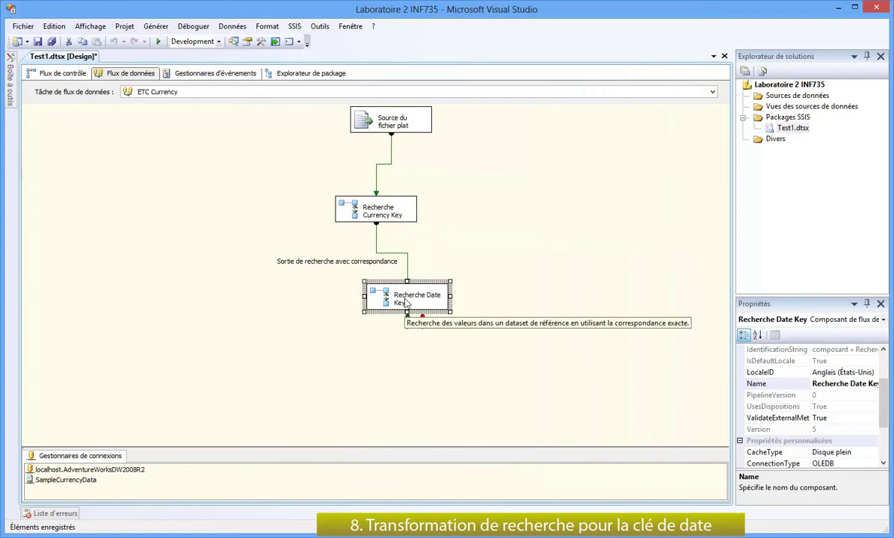
- Add a Destination OLE DB component below Recherche Date Key in the data flow
left_click(480, 270)
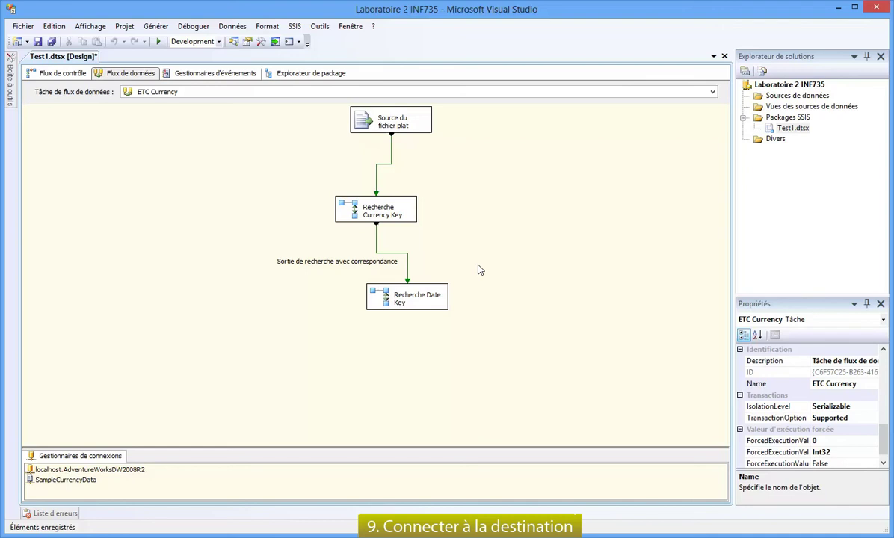
left_click(9, 89)
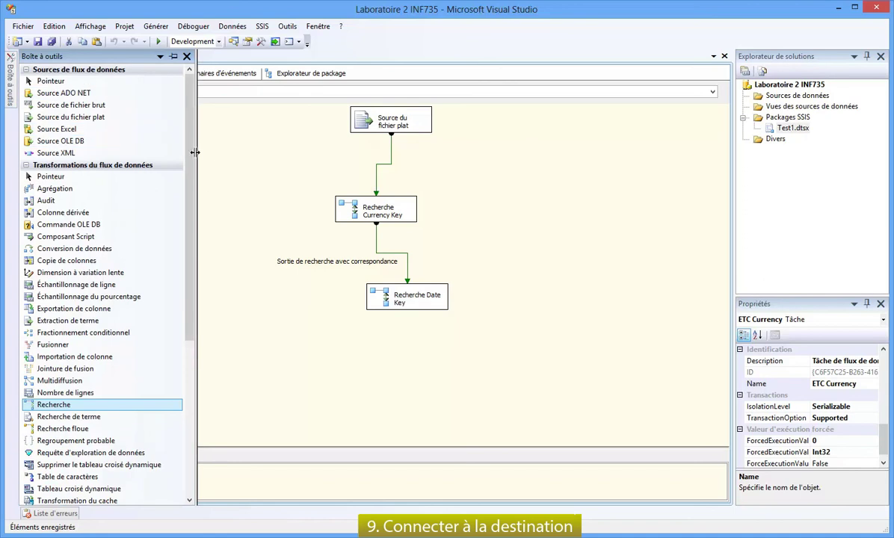
left_click_drag(187, 157, 201, 320)
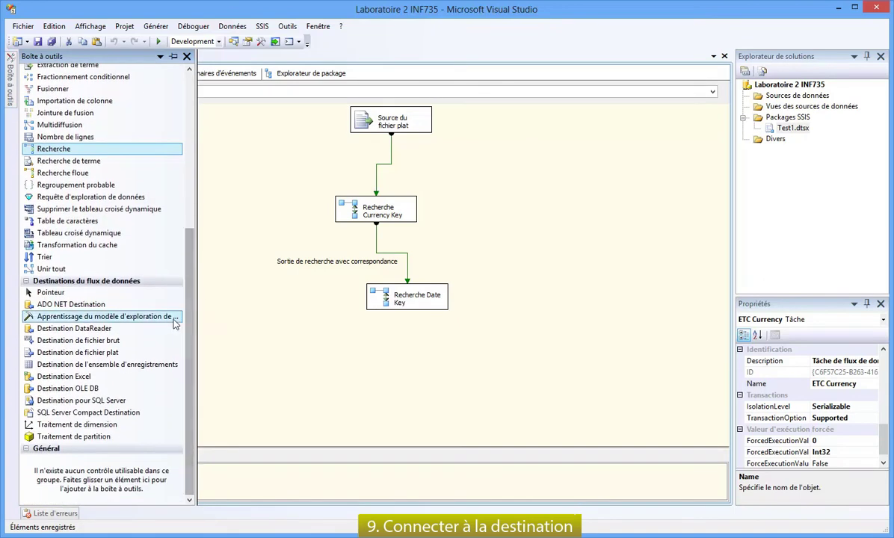
left_click(91, 389)
left_click_drag(91, 389, 389, 379)
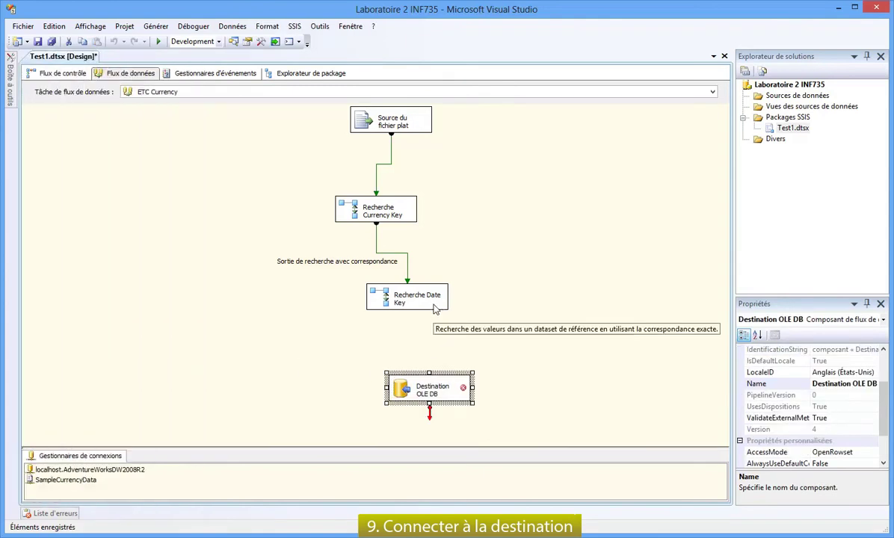
- Connect Recherche Date Key to Destination OLE DB using the Sortie de recherche avec correspondance output
left_click(408, 299)
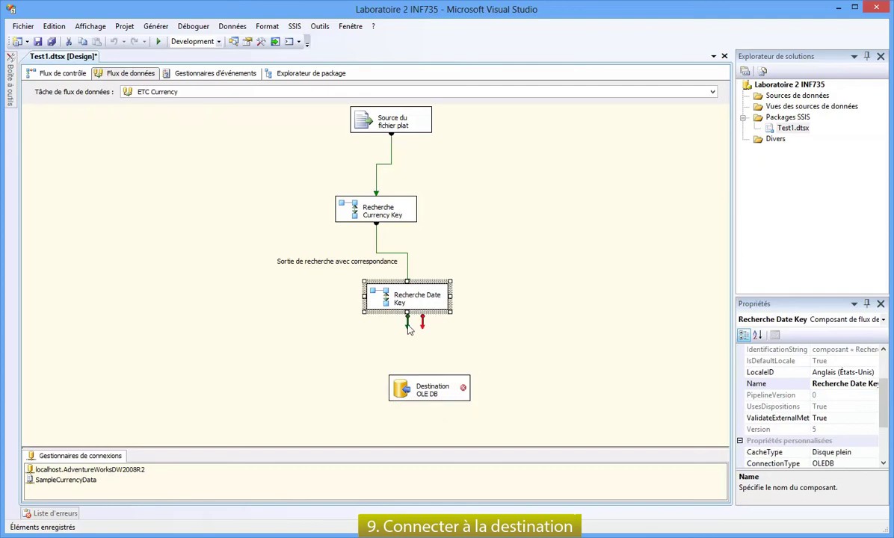
left_click_drag(408, 323, 427, 387)
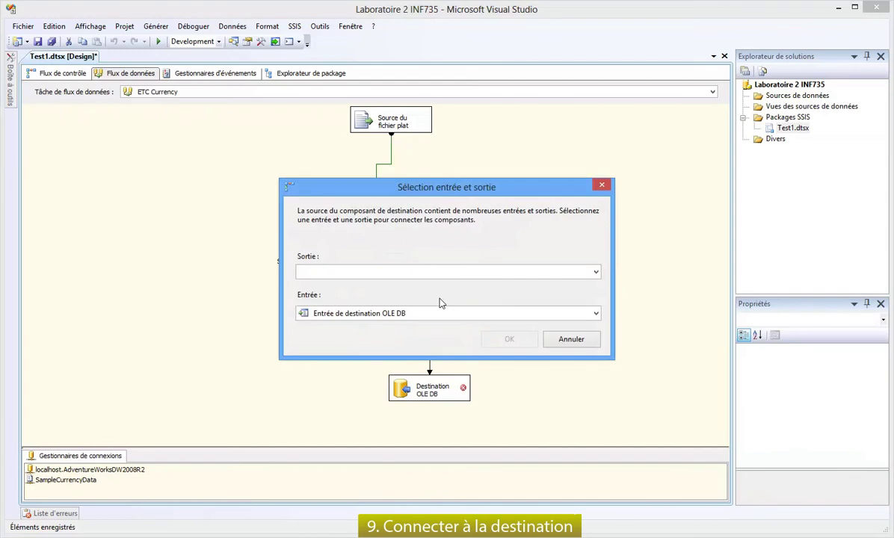
left_click(449, 276)
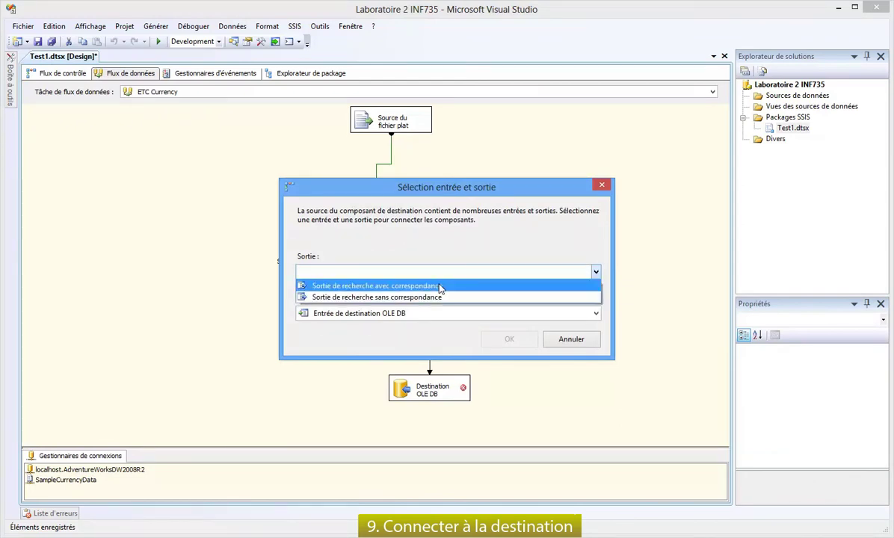
left_click(440, 287)
left_click(509, 340)
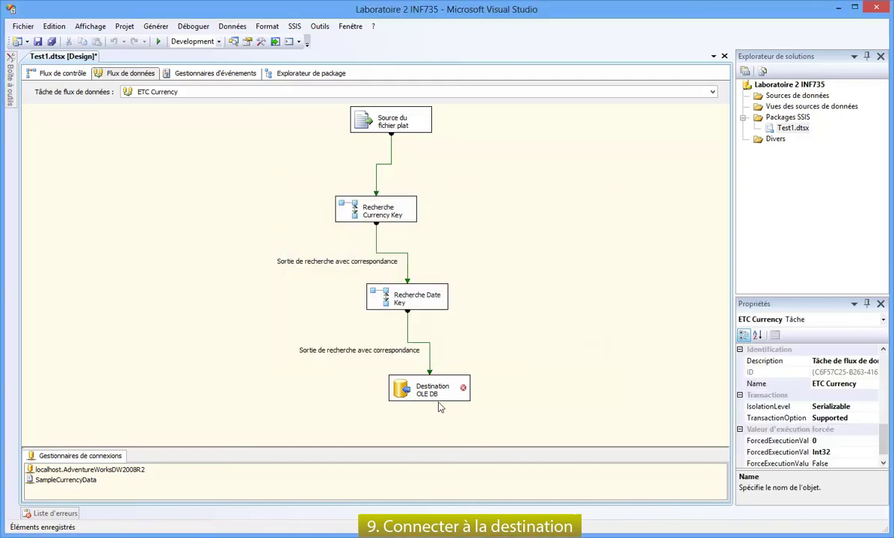
- Set the OLE DB destination's target table to [dbo].[FactCurrencyRate] on the localhost.AdventureWorksDW2008R2 connection
double_click(439, 401)
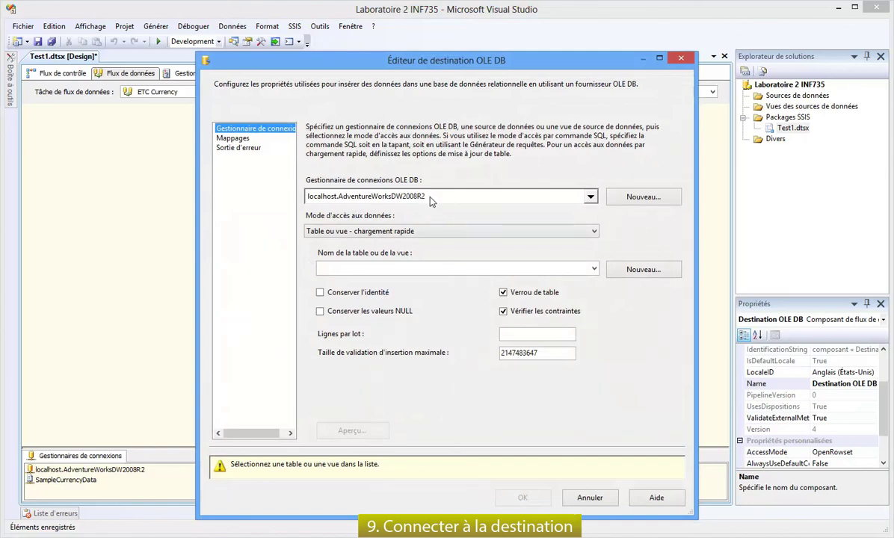
left_click(518, 274)
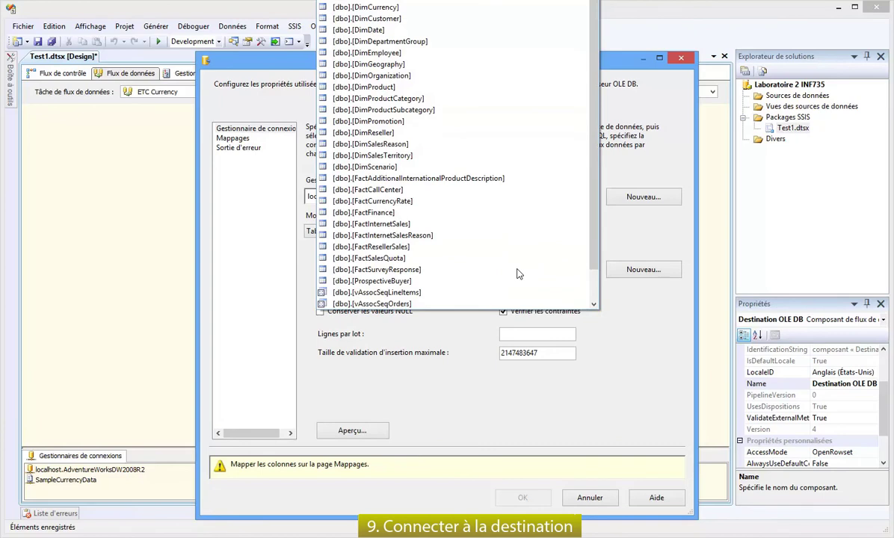
left_click(418, 202)
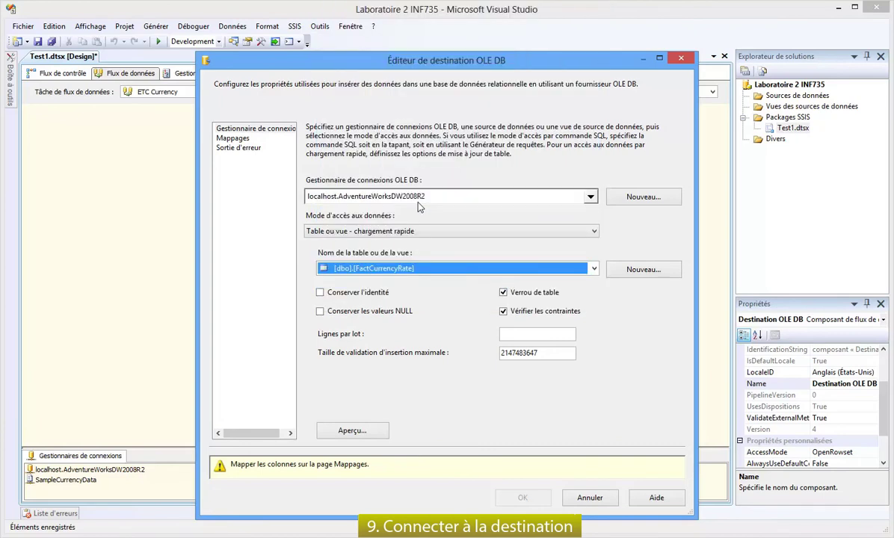
- Review the destination mappings for AverageRate, EndOfDayRate, CurrencyKey and DateKey, and save the OLE DB destination
left_click(235, 138)
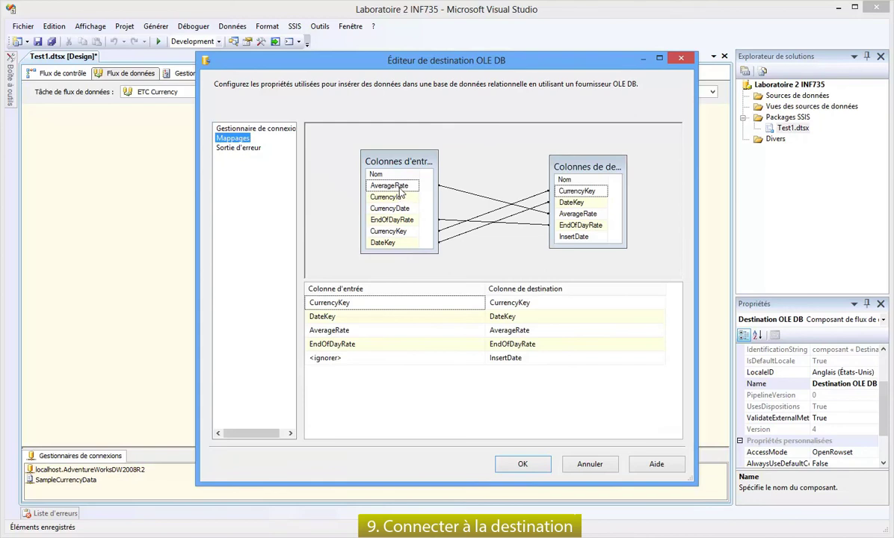
left_click(378, 184)
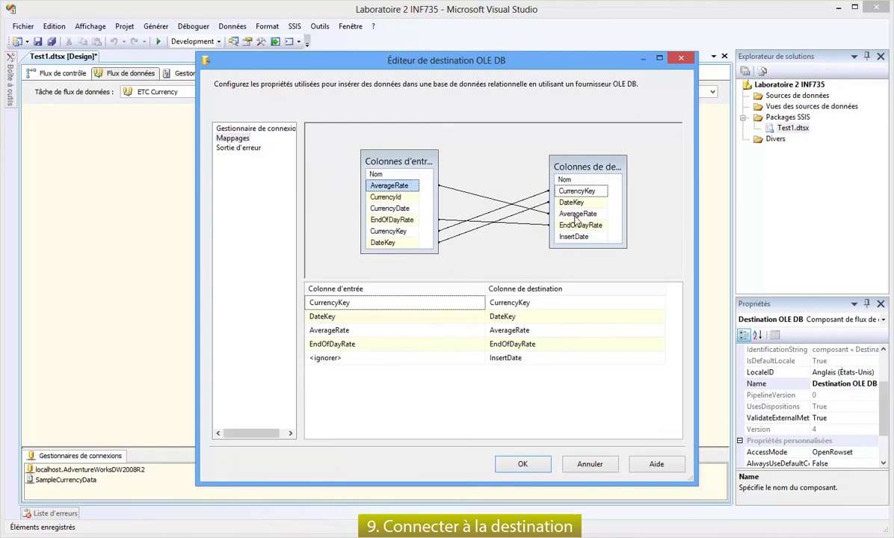
left_click(539, 210)
left_click(391, 219)
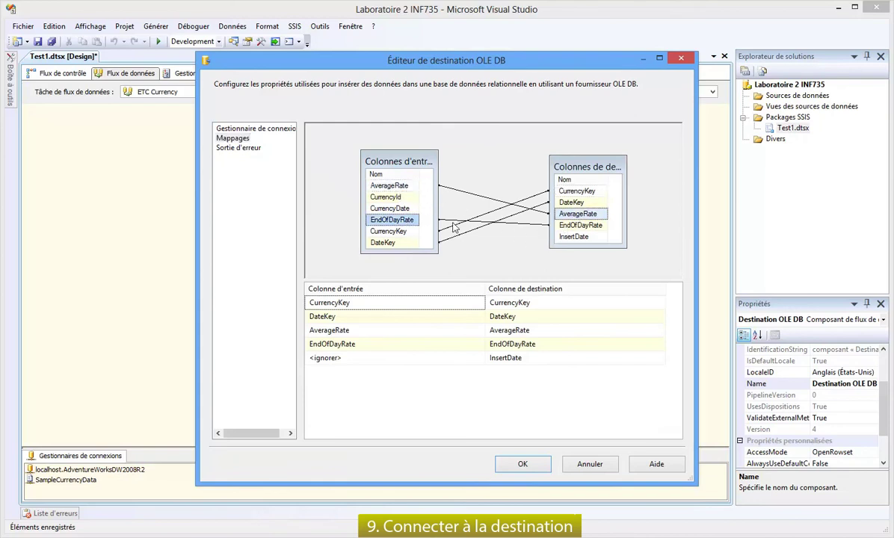
left_click(570, 227)
left_click(384, 230)
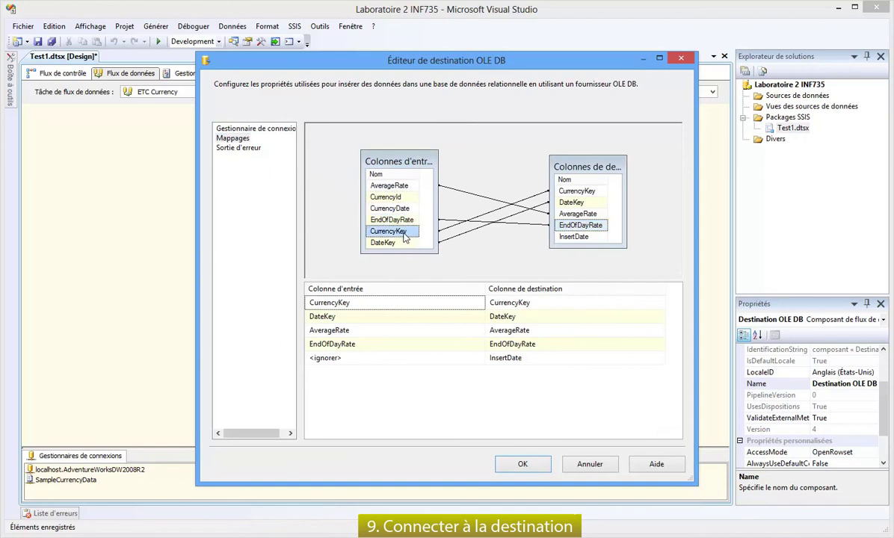
left_click(577, 191)
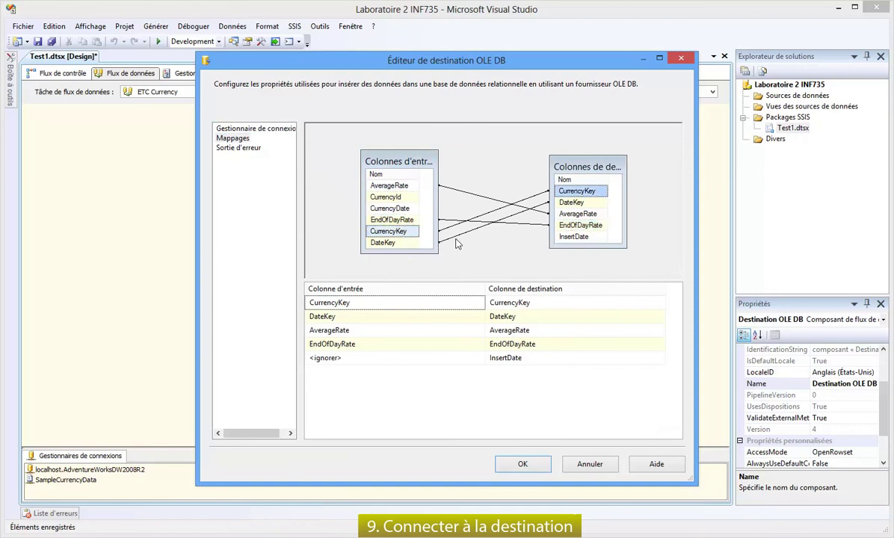
left_click(373, 241)
left_click(570, 204)
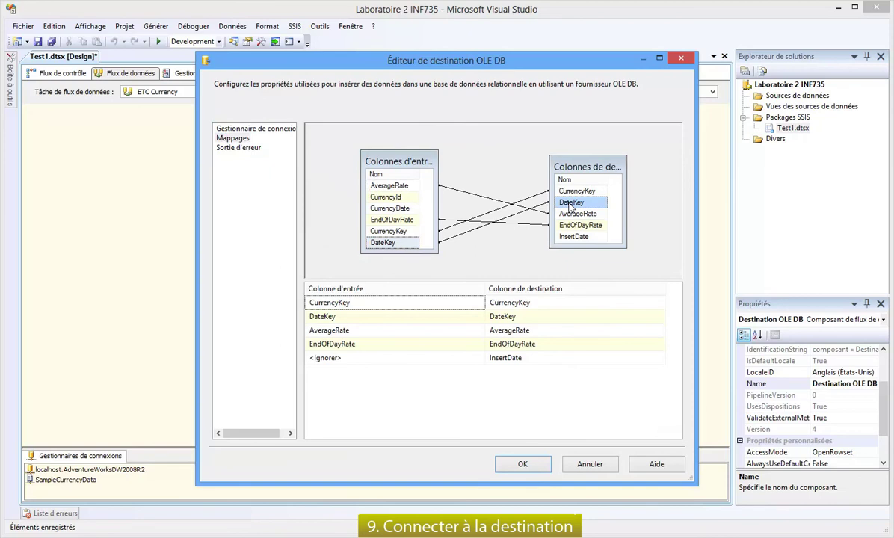
left_click(523, 464)
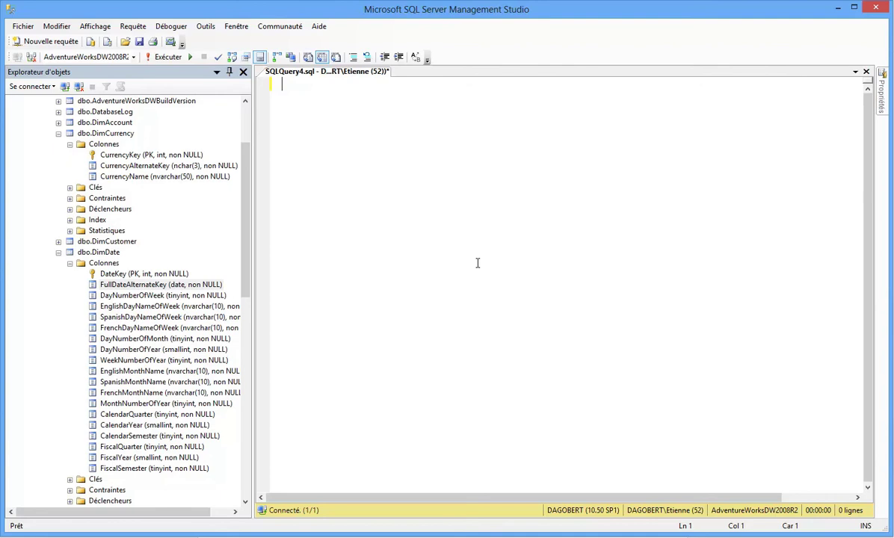
- Write and run the query Select COUNT(*) from FactCurrencyRate to count the table's rows
type("Select cou")
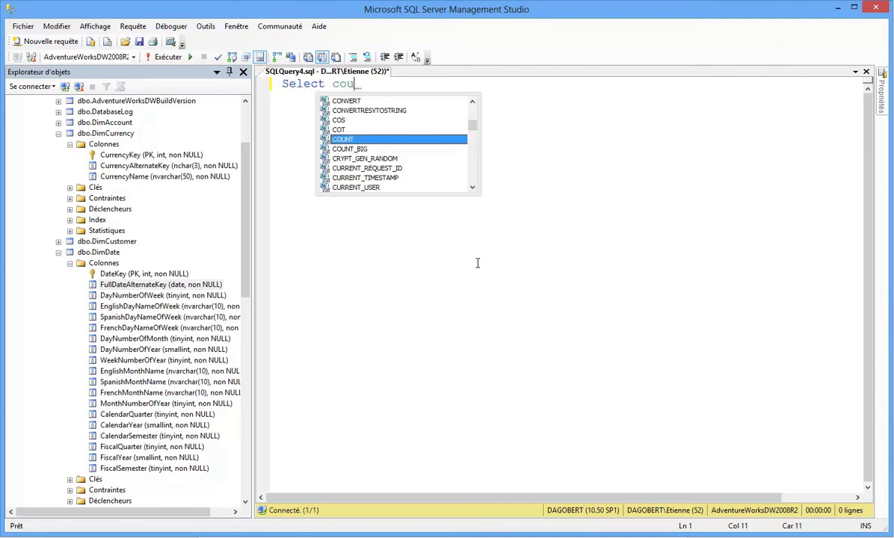
type("nt(*) f")
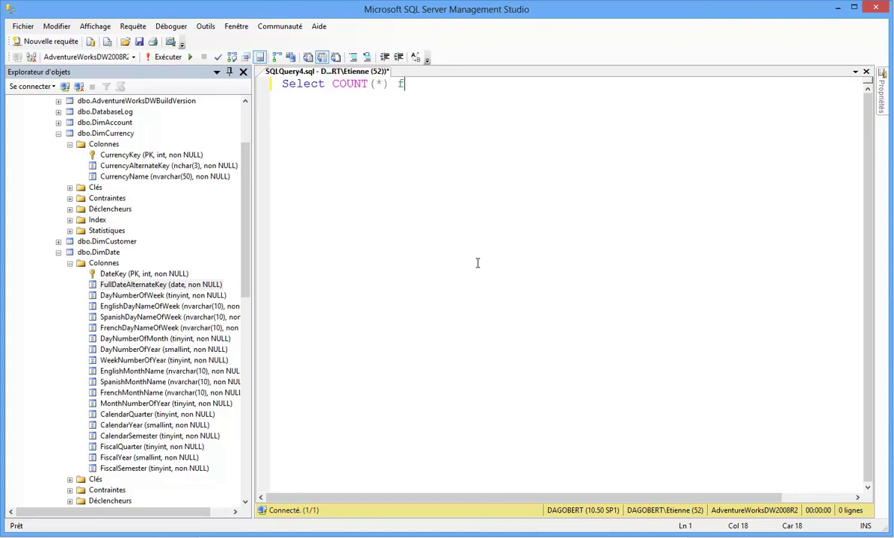
type("rom Fact")
key("Down")
key("Down")
key("Tab")
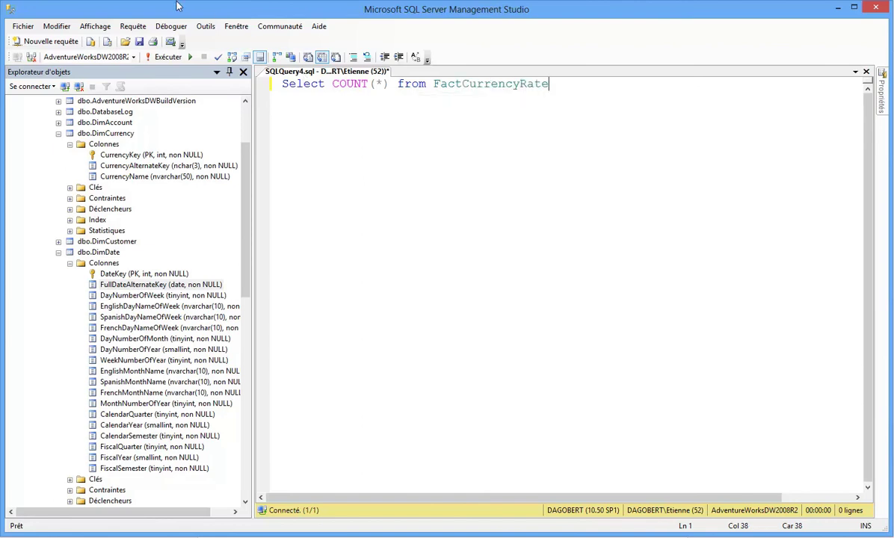
left_click(155, 58)
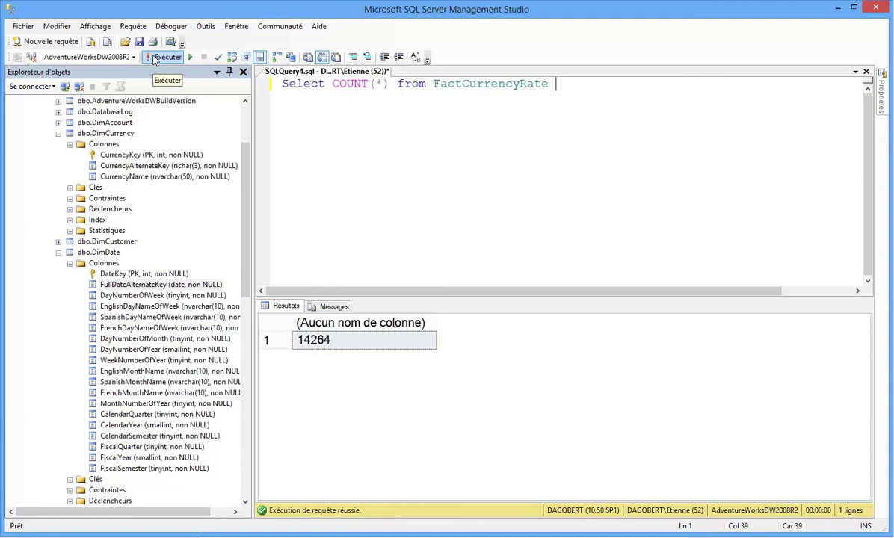
- Restrict the FactCurrencyRate count query with where InsertDate is not null and execute it
type("where inse")
type("rt")
type(" is")
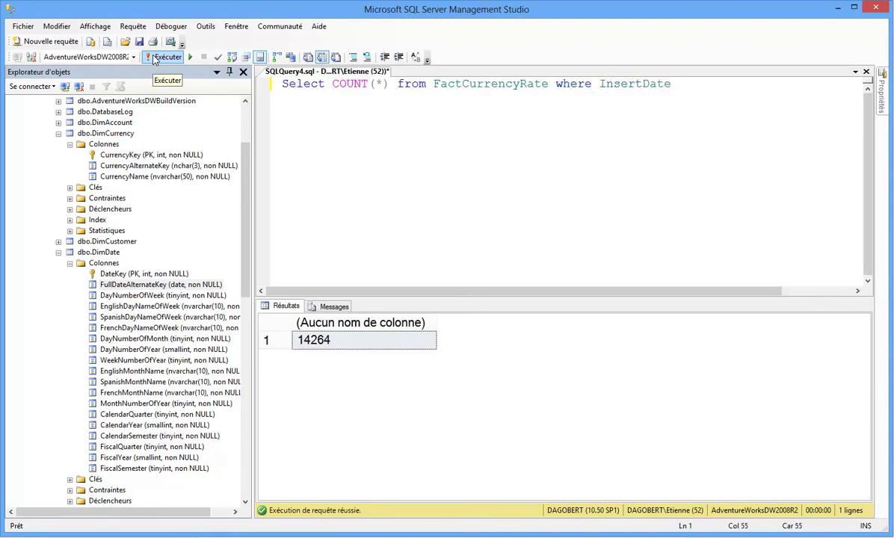
type(" not null")
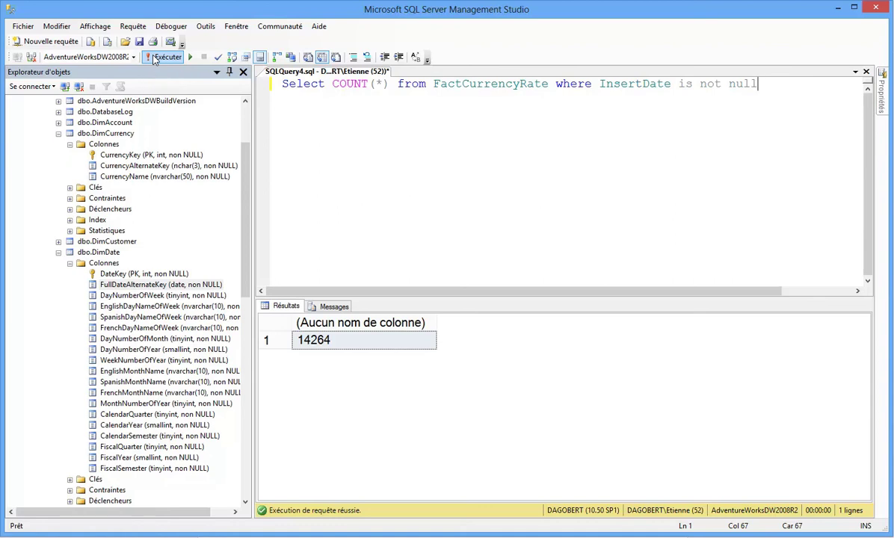
left_click(167, 57)
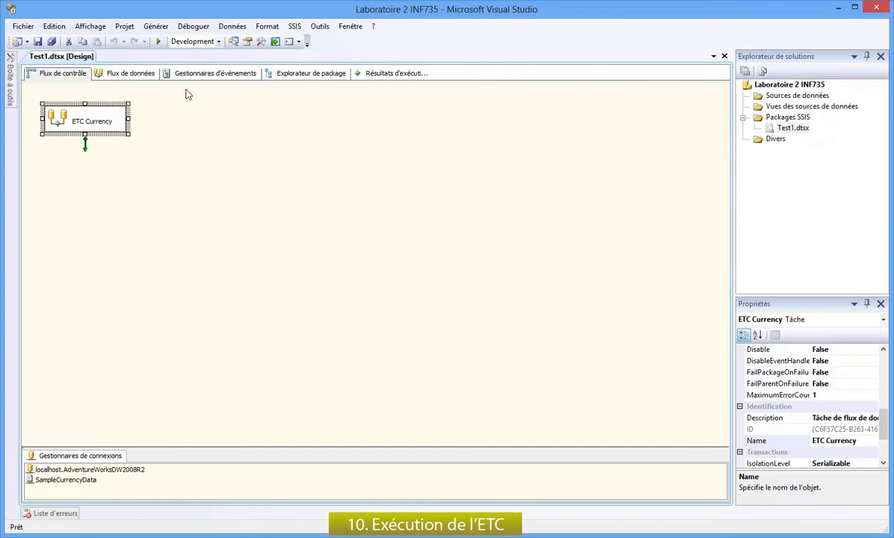
- Run the Test1 package with debugging and check each component's status and row counts in the ETC Currency data flow
left_click(196, 28)
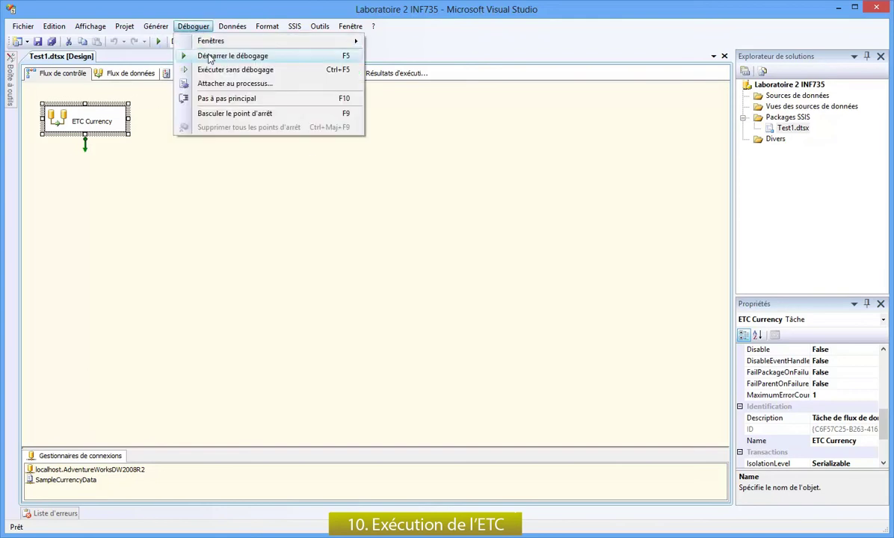
left_click(207, 56)
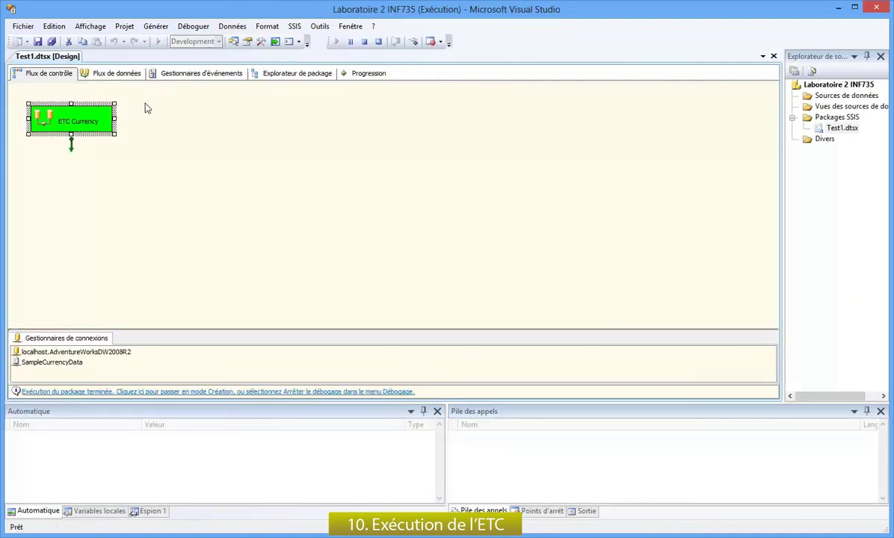
left_click(121, 74)
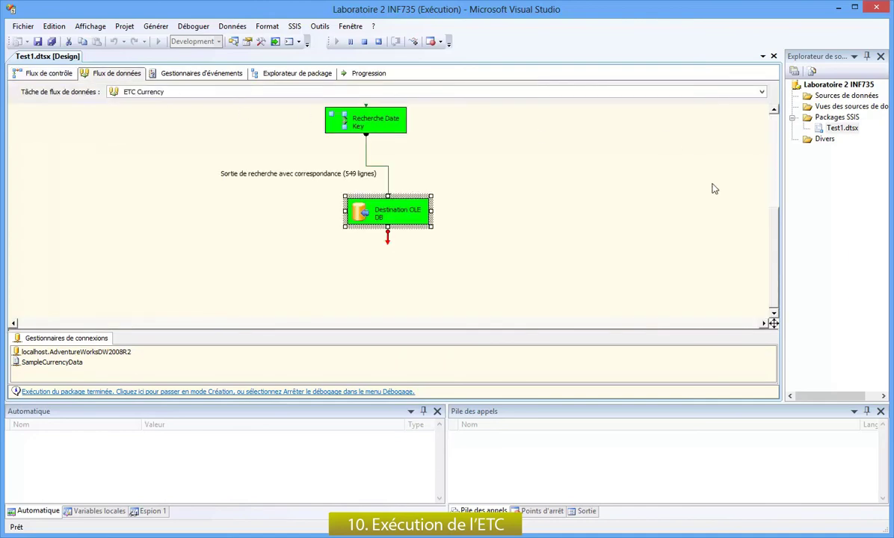
scroll(725, 228, "up", 5)
scroll(766, 164, "down", 3)
scroll(763, 160, "up", 2)
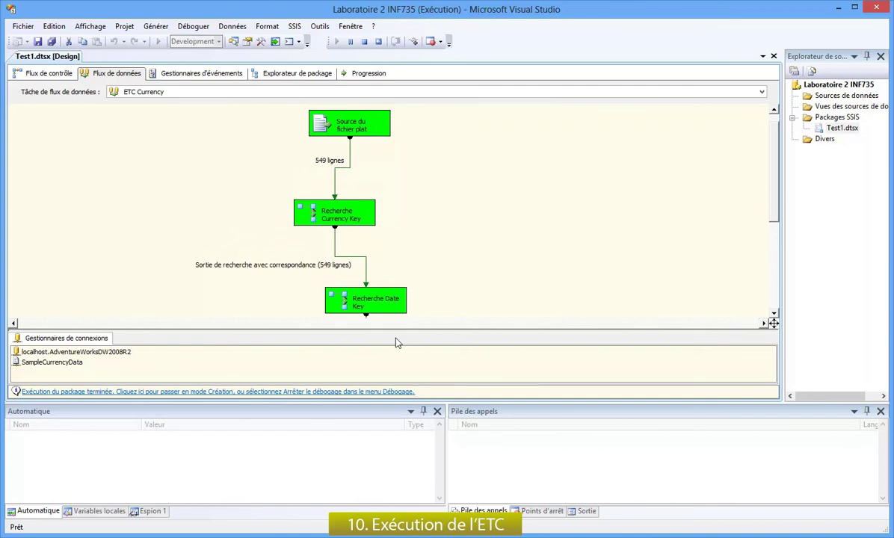
scroll(724, 201, "down", 3)
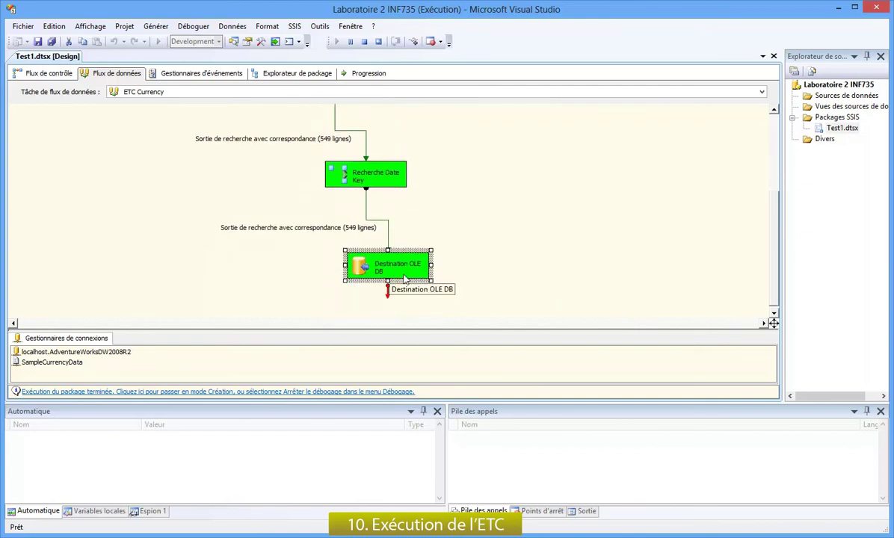
- Review the package's execution progress log down to the rows written by Destination OLE DB
left_click(193, 76)
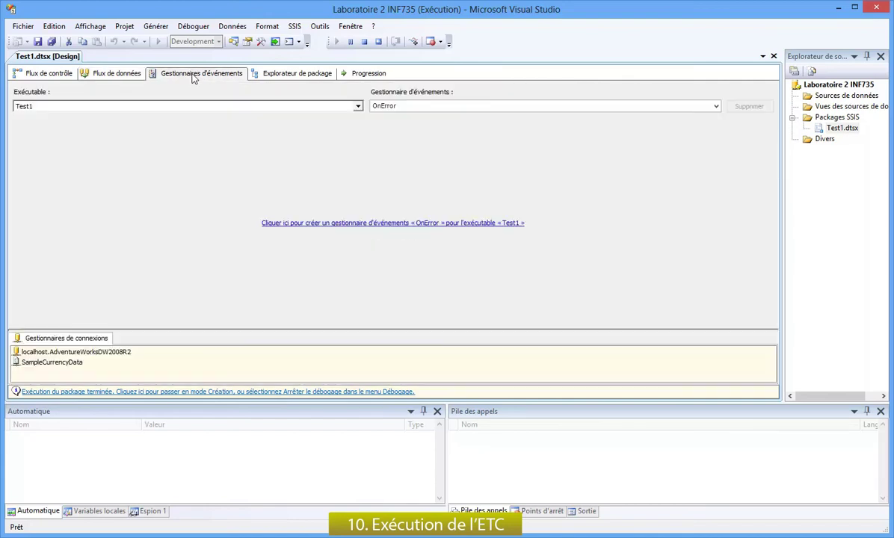
left_click(365, 75)
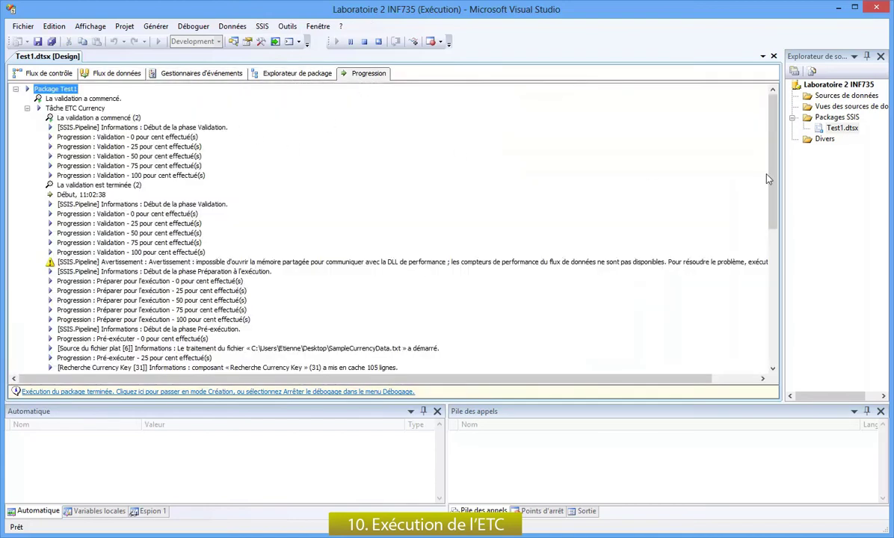
scroll(721, 172, "down", 1)
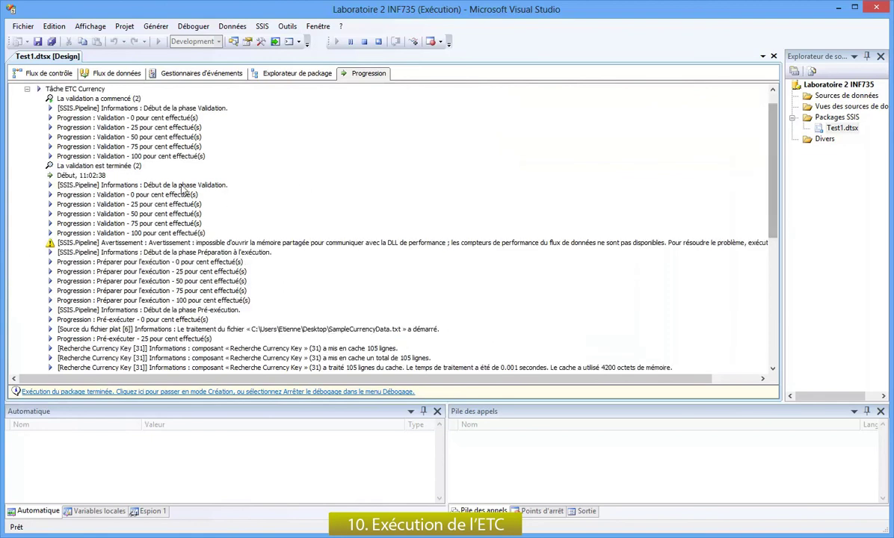
left_click_drag(775, 150, 770, 301)
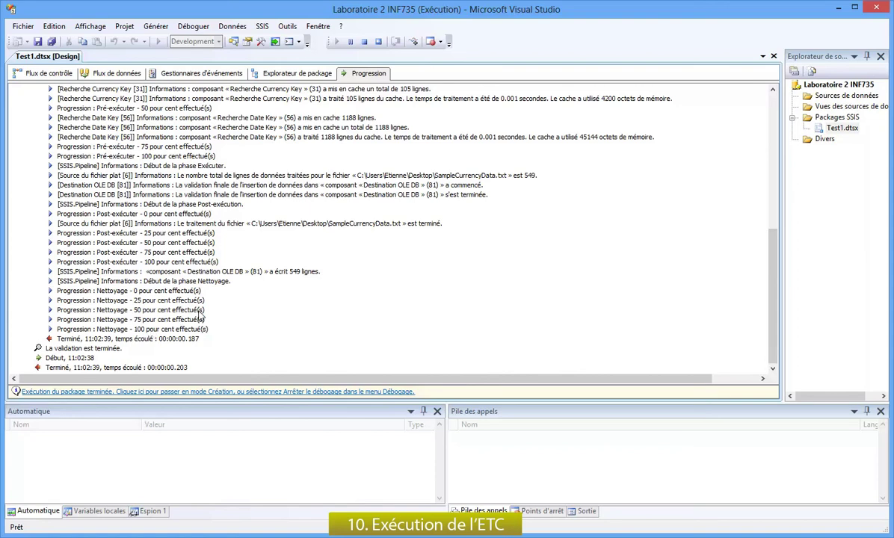
left_click(301, 271)
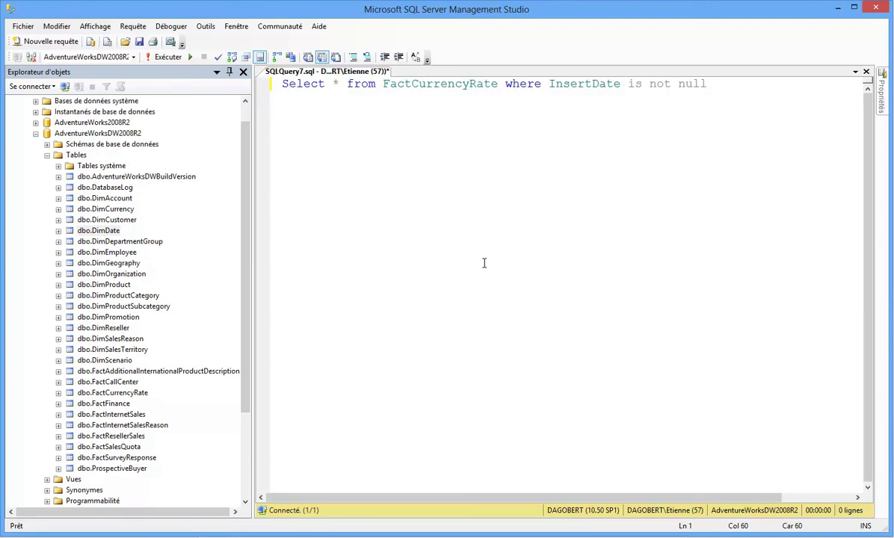
- Run the Select * query on FactCurrencyRate where InsertDate is not null, and rerun it with COUNT(*) instead
left_click(171, 58)
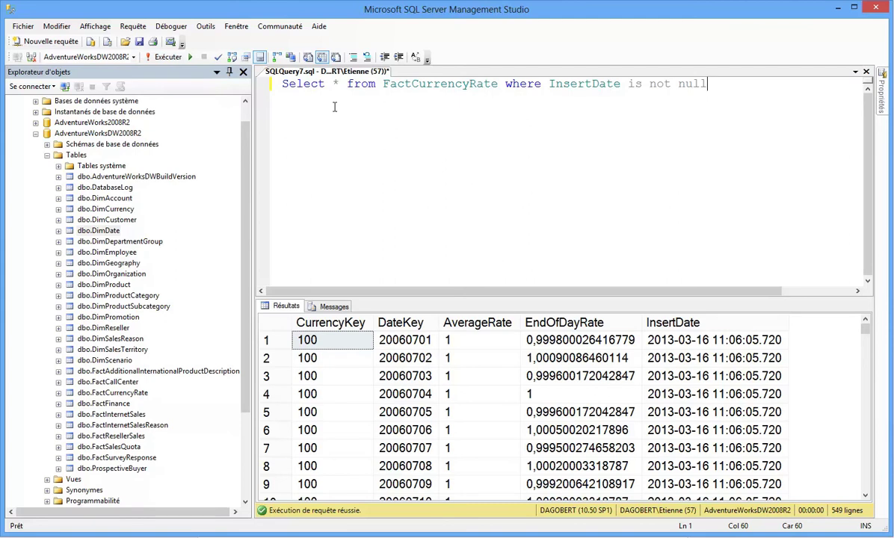
left_click(332, 84)
type("cout")
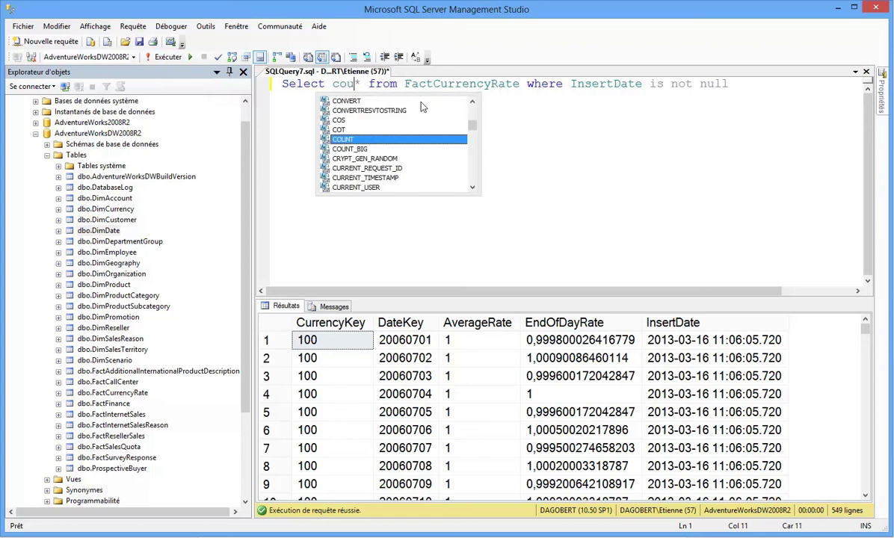
key("BackSpace")
type("n(")
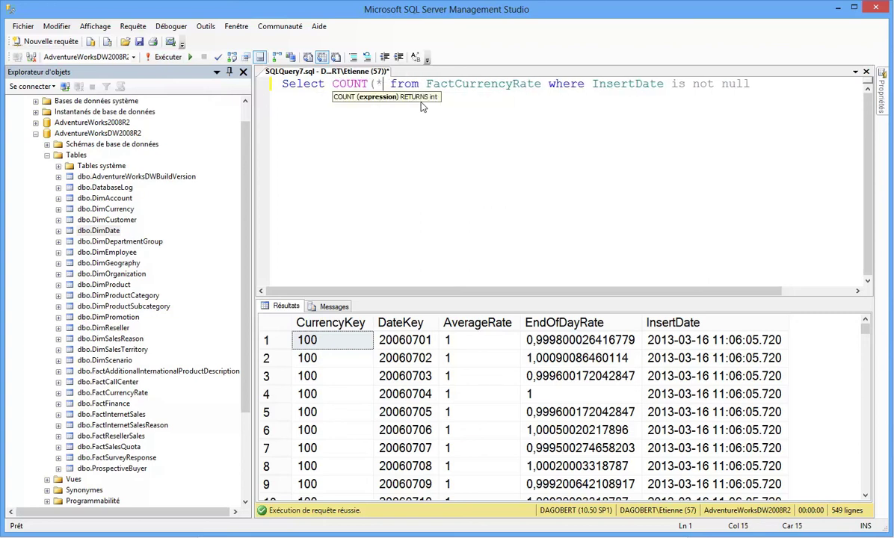
type(")")
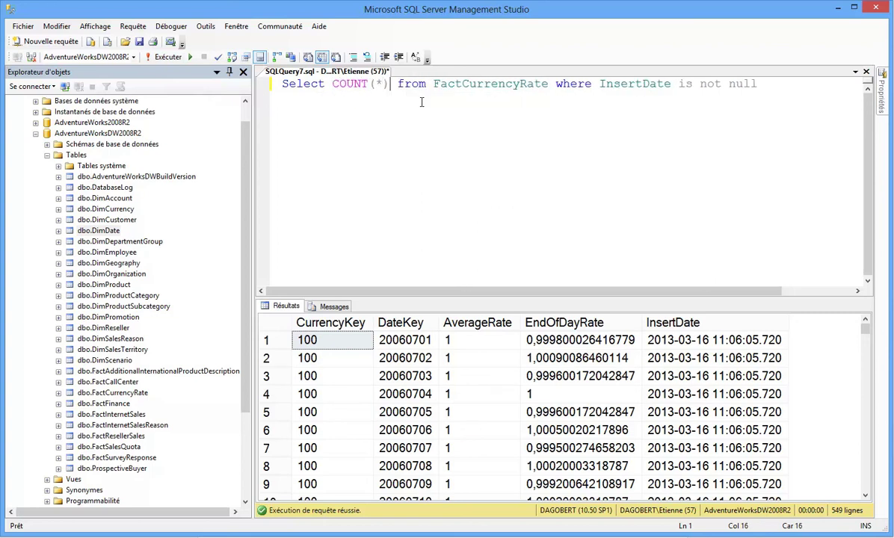
left_click(163, 58)
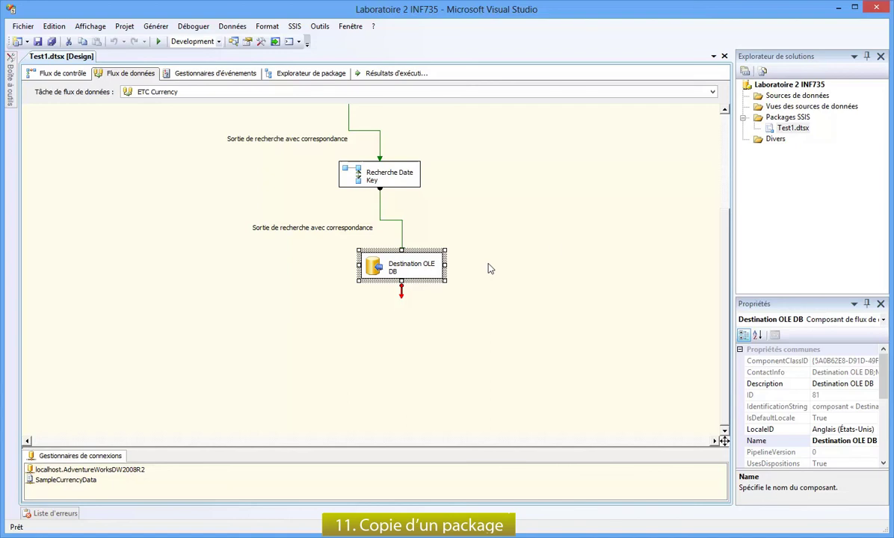
- Duplicate the Test1.dtsx package within the Packages SSIS folder by copying and pasting it
left_click(791, 129)
left_click(790, 128)
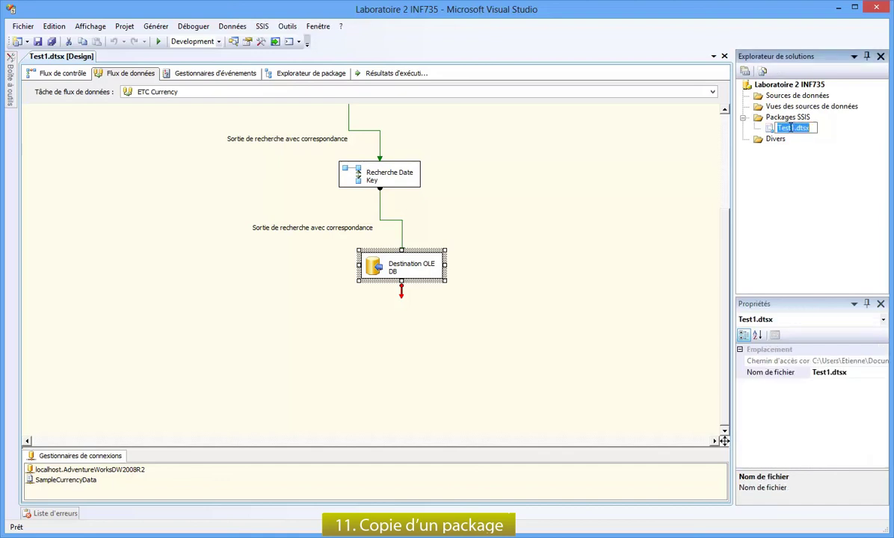
right_click(791, 130)
key("Escape")
key("Escape")
right_click(786, 132)
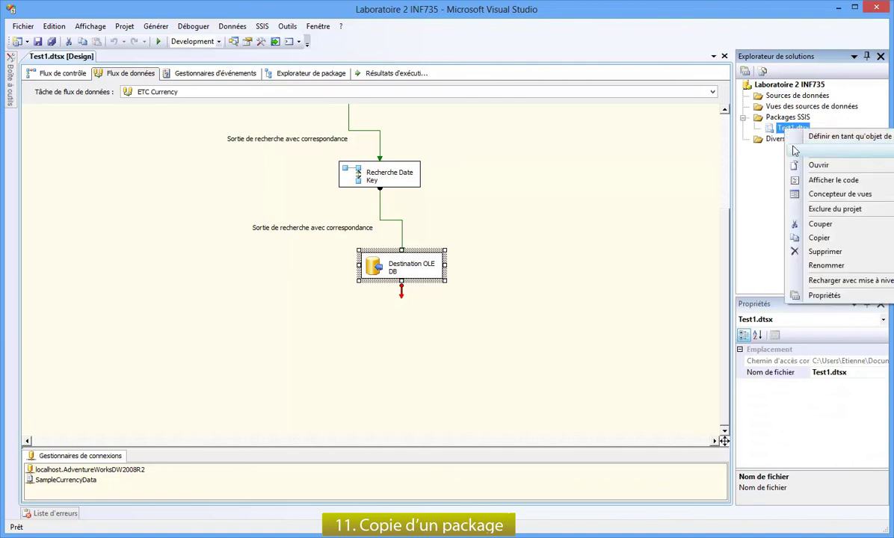
left_click(817, 237)
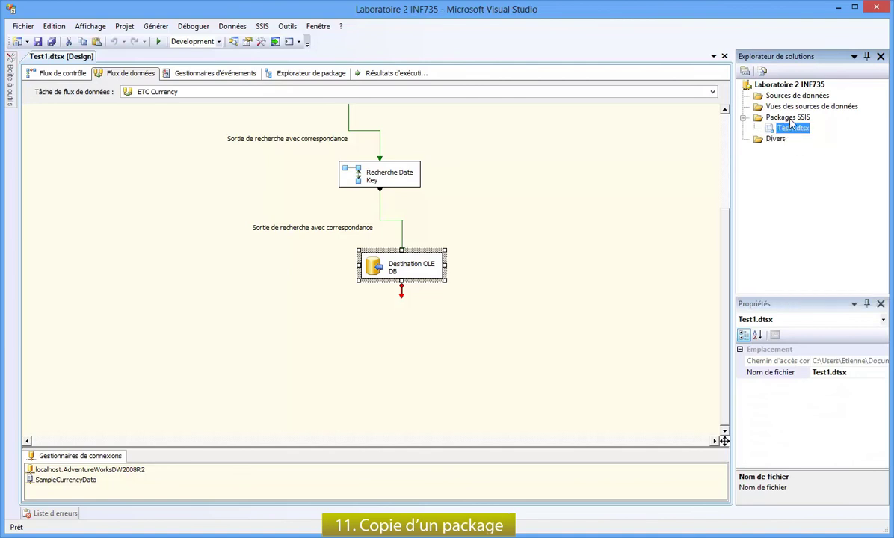
right_click(789, 118)
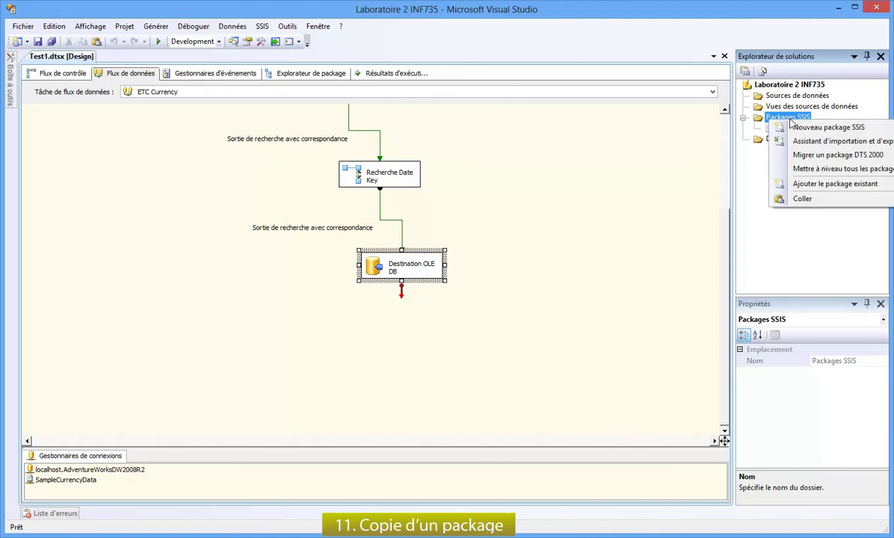
left_click(799, 199)
- Rename the copied package file to Test2.dtsx and rename its package object as well
left_click(795, 139)
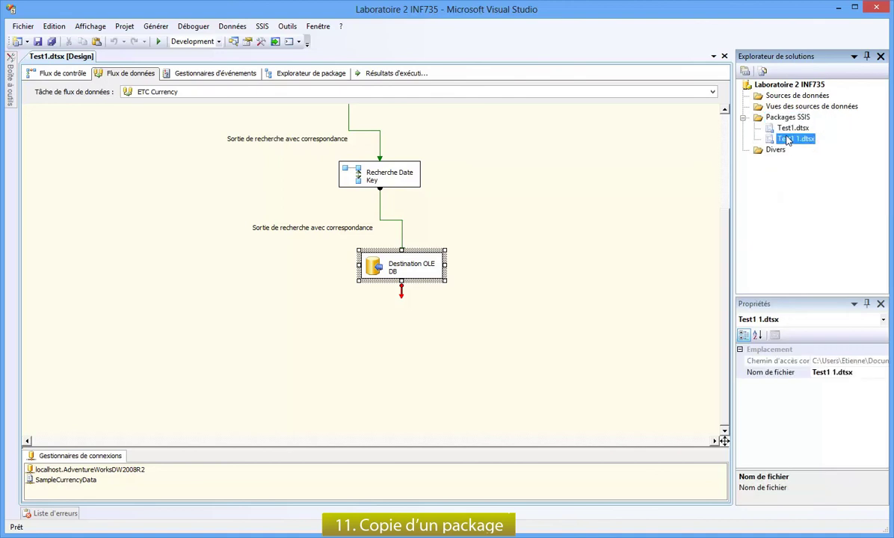
left_click(829, 373)
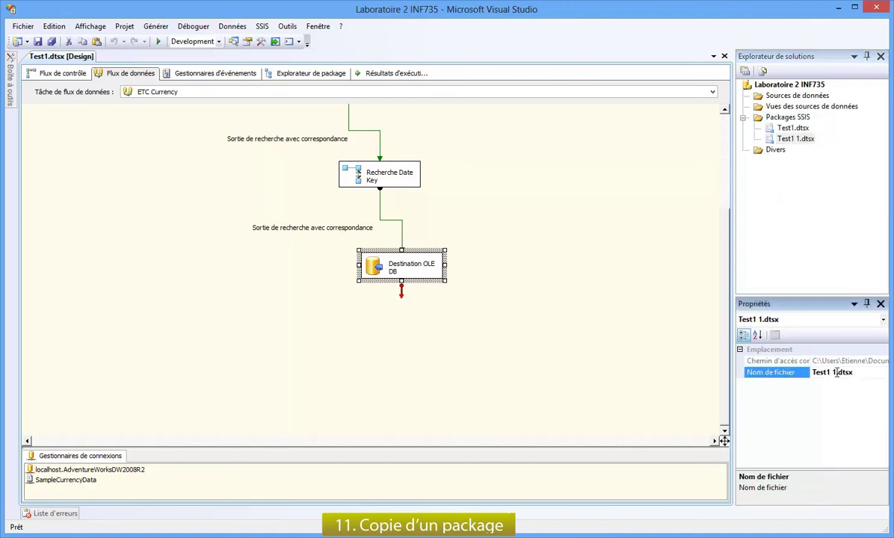
key("Left")
key("Left")
key("Left")
key("Left")
key("Left")
key("BackSpace")
key("BackSpace")
key("BackSpace")
type("2")
key("Return")
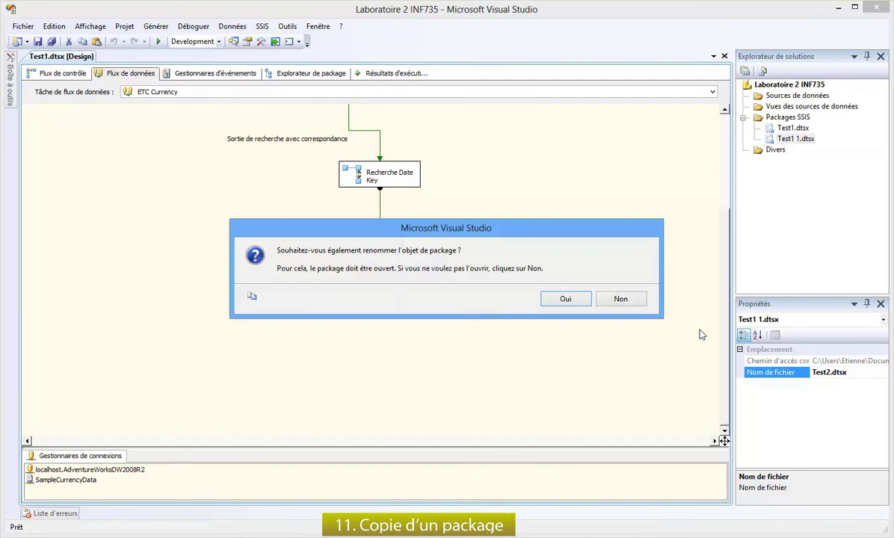
left_click(565, 299)
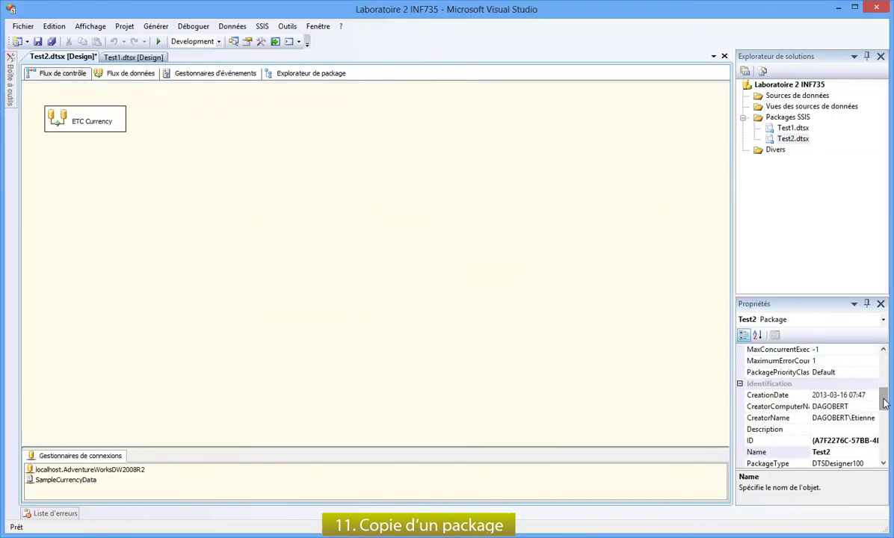
- Generate a new ID for the Test2 package and save it
mouse_move(885, 403)
left_mouse_down()
mouse_move(888, 453)
mouse_move(884, 395)
left_mouse_up()
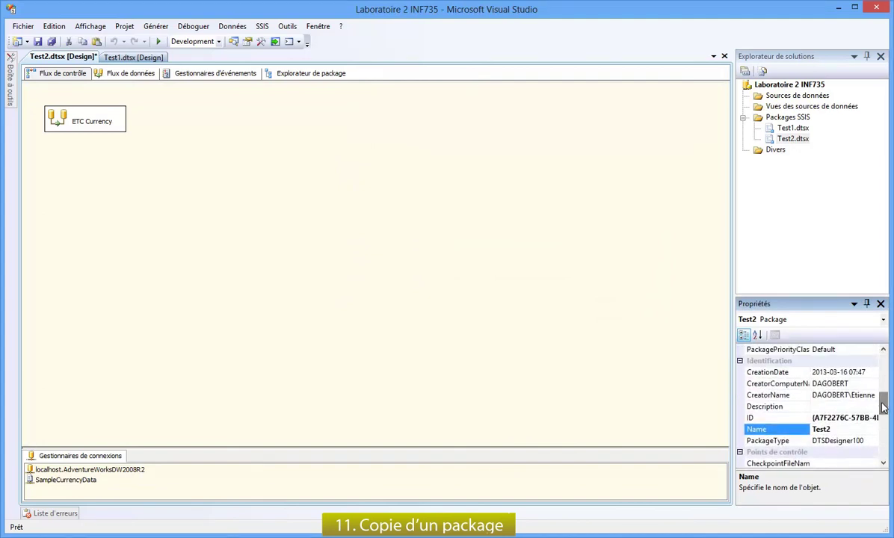
left_click(852, 417)
left_click(872, 418)
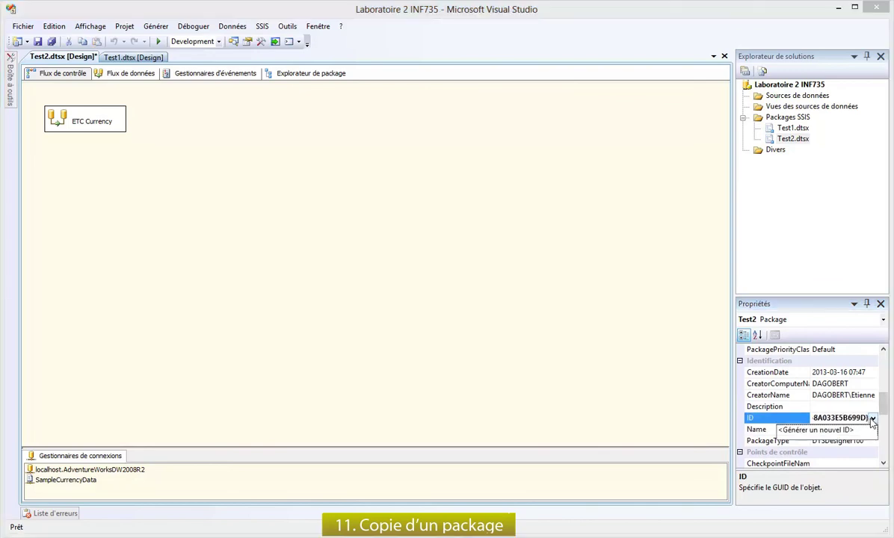
left_click(840, 431)
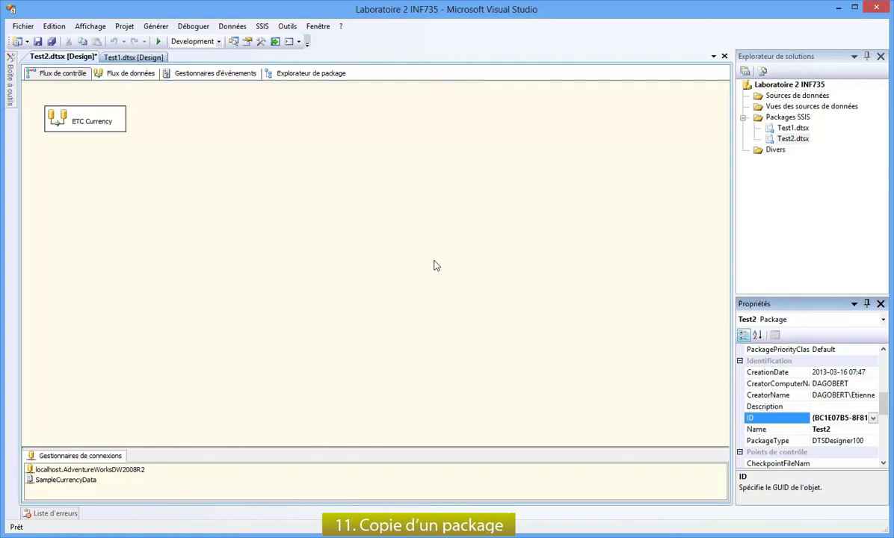
key("ctrl+s")
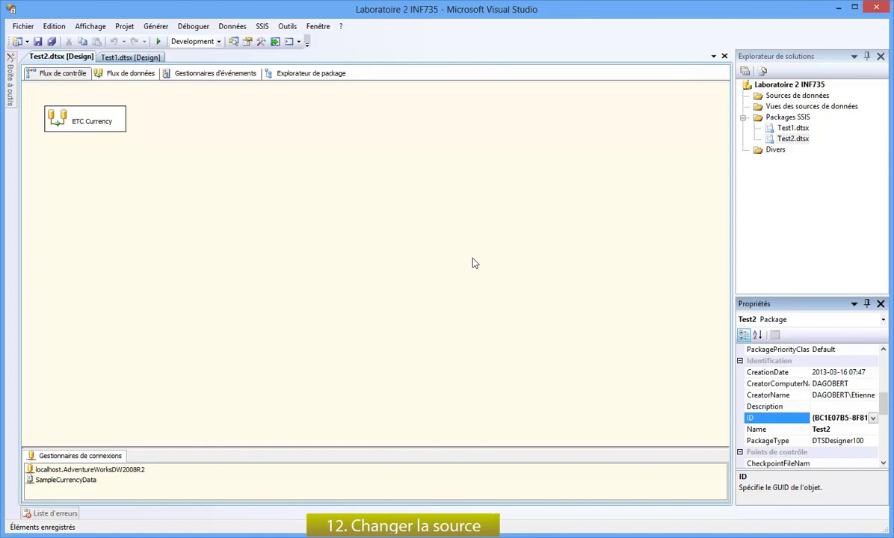
- Change the SampleCurrencyData flat file connection of Test2 to use the file SampleCurrencyData_BadData.txt
left_click(73, 485)
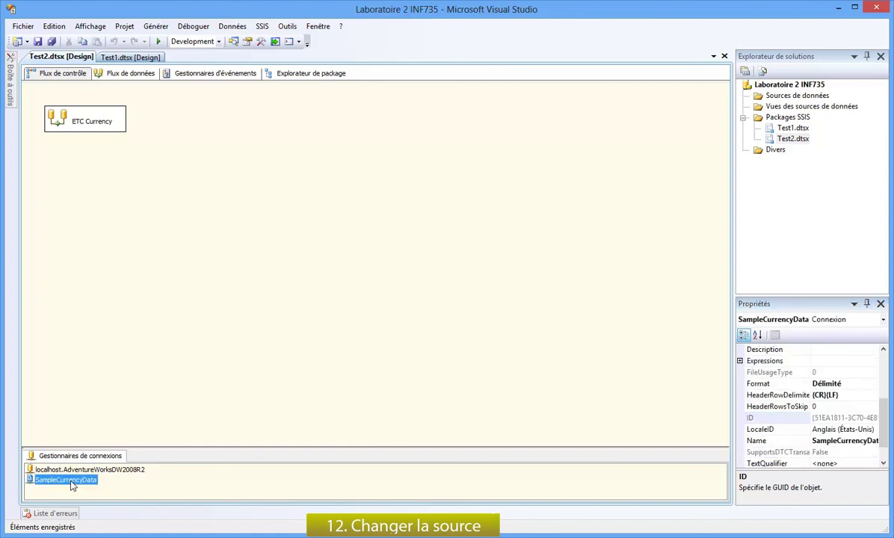
double_click(72, 482)
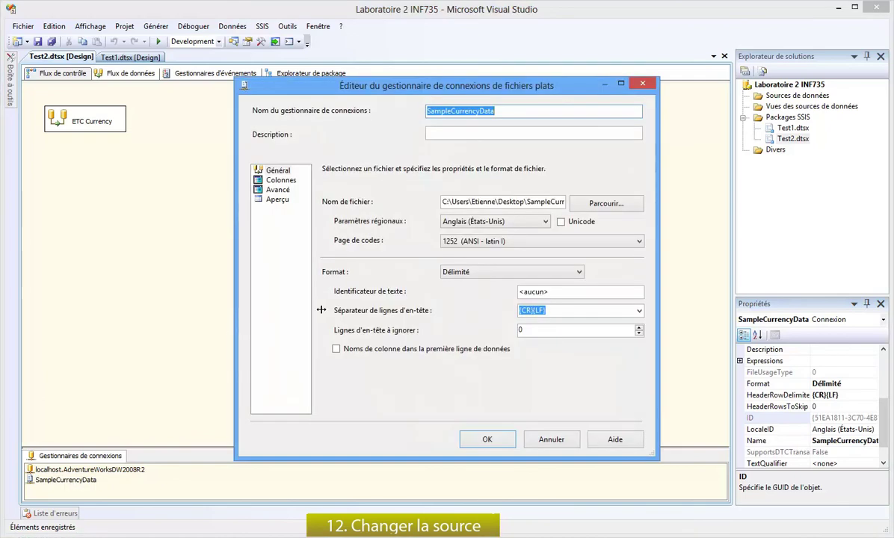
left_click(607, 204)
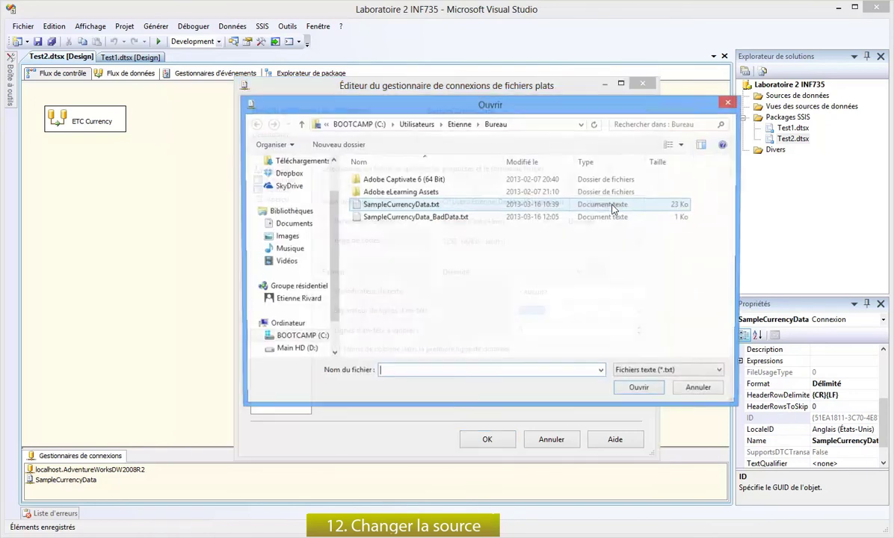
left_click(463, 222)
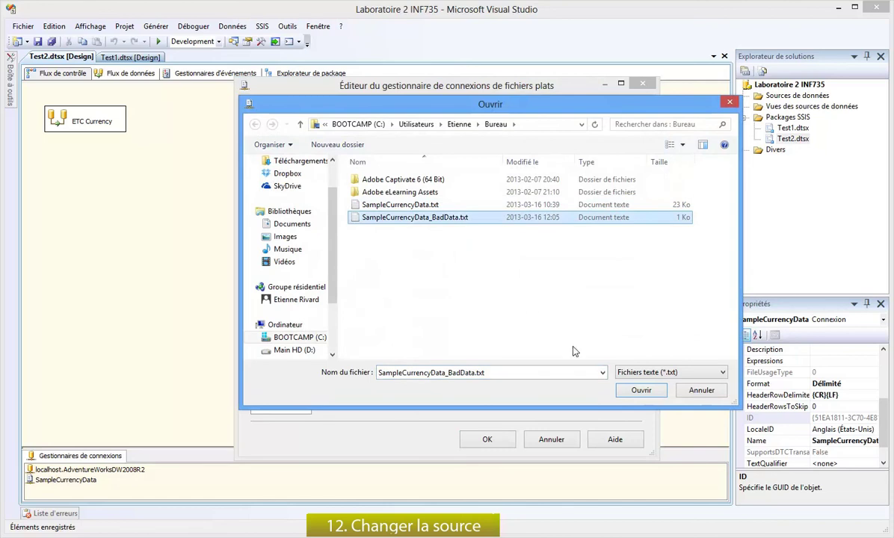
left_click(639, 390)
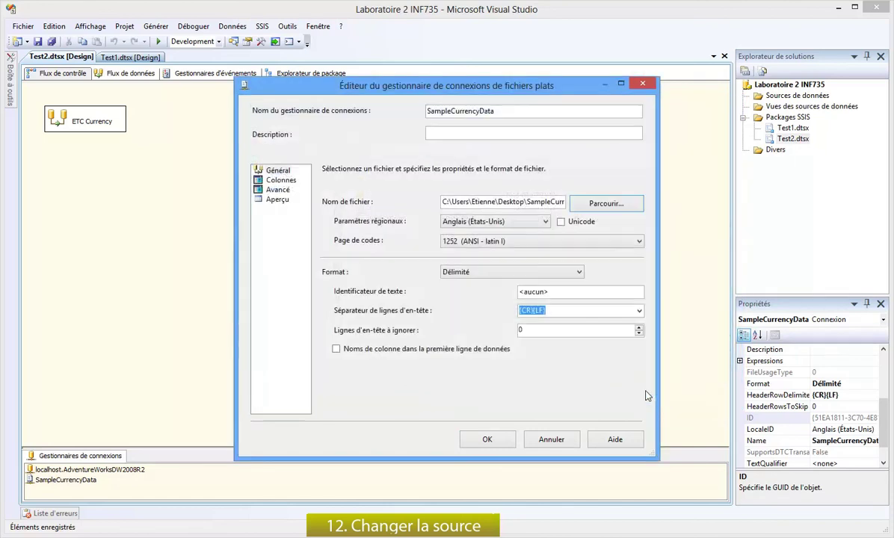
left_click(487, 440)
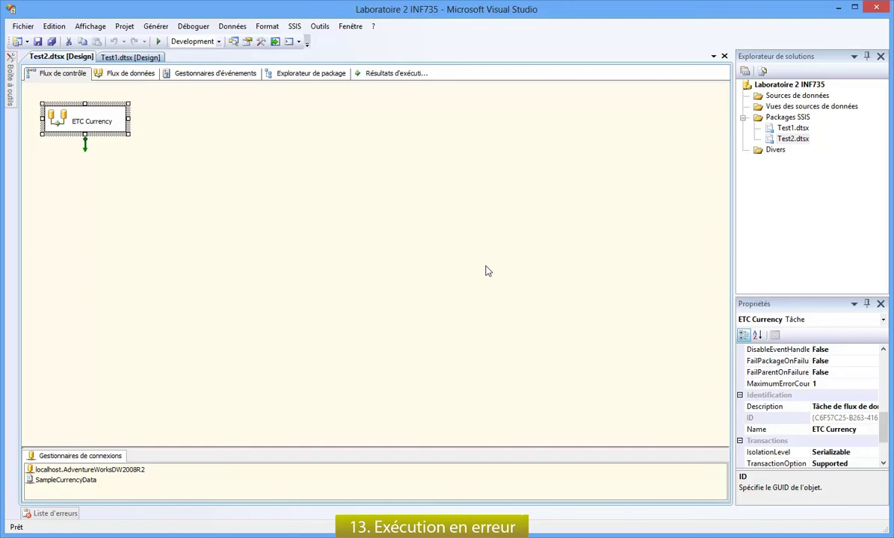
- Run the Test2 package in debug mode and examine its data flow and execution progress log for errors
left_click(209, 32)
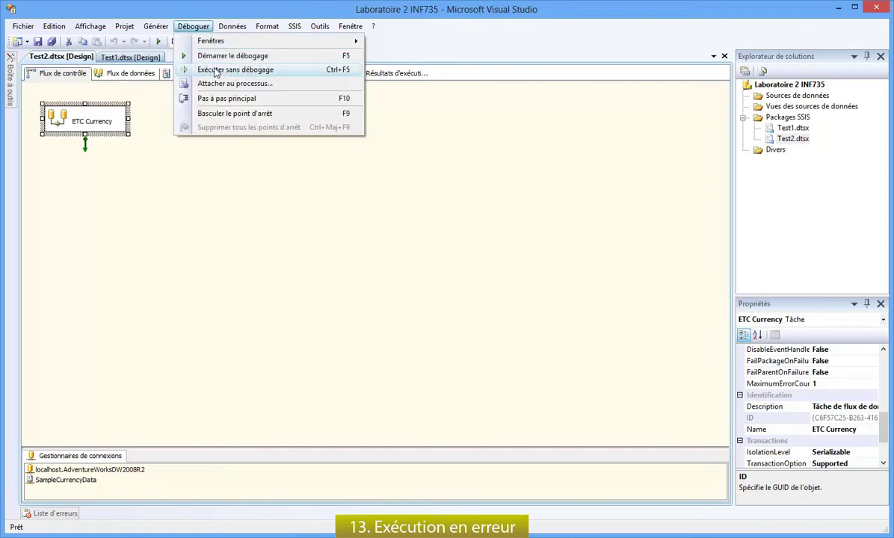
left_click(225, 56)
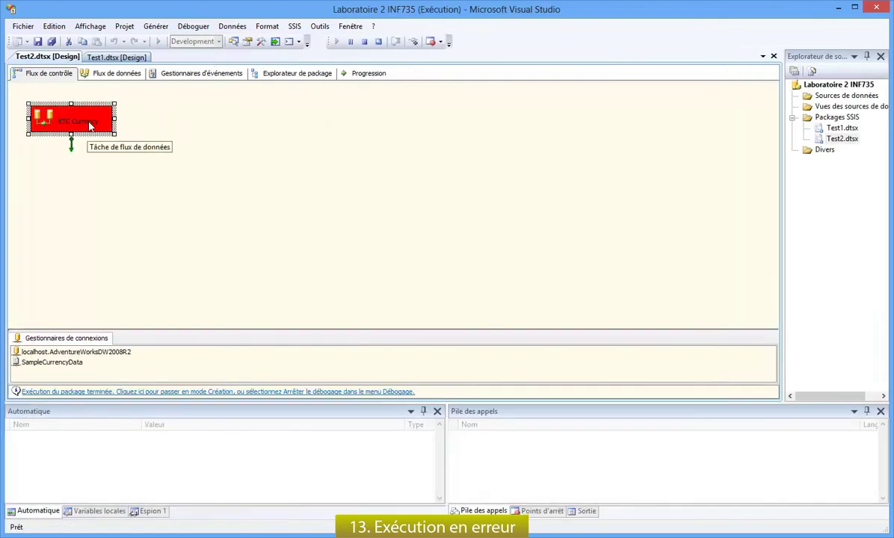
left_click(119, 77)
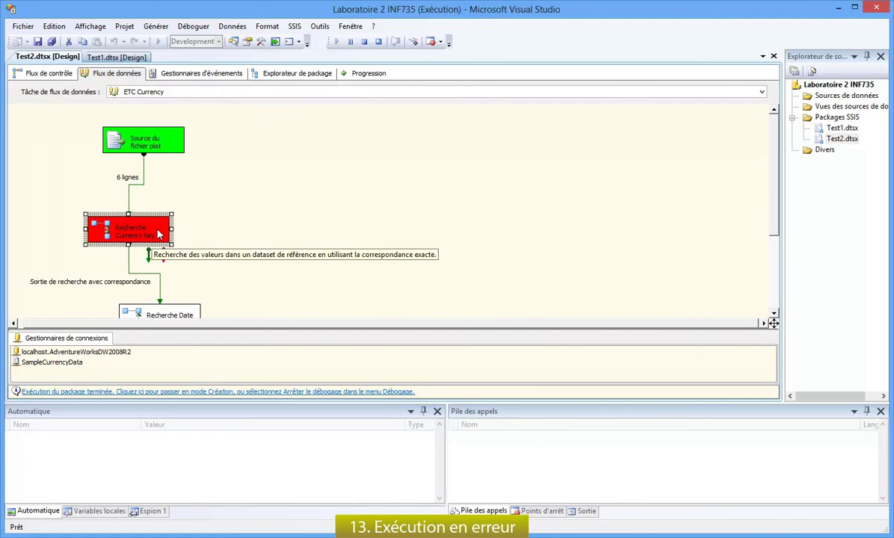
left_click(359, 78)
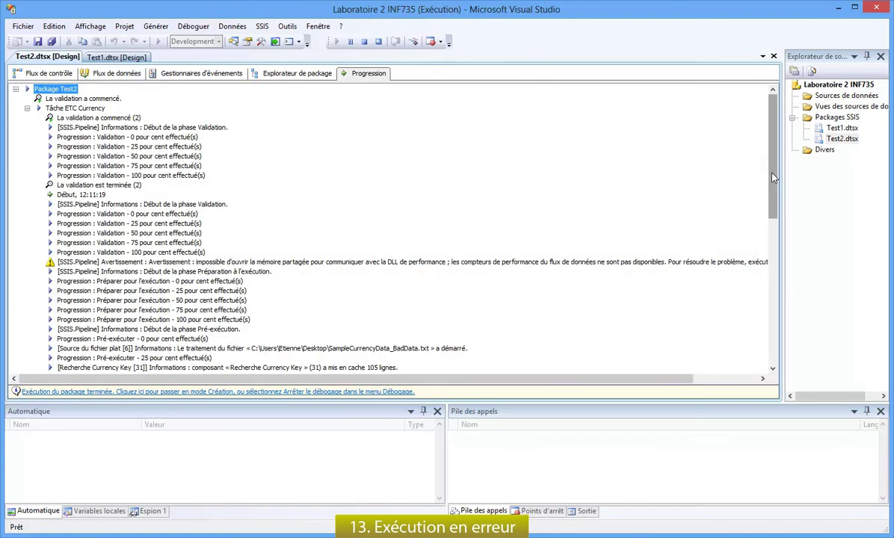
scroll(776, 189, "down", 1)
scroll(776, 188, "down", 9)
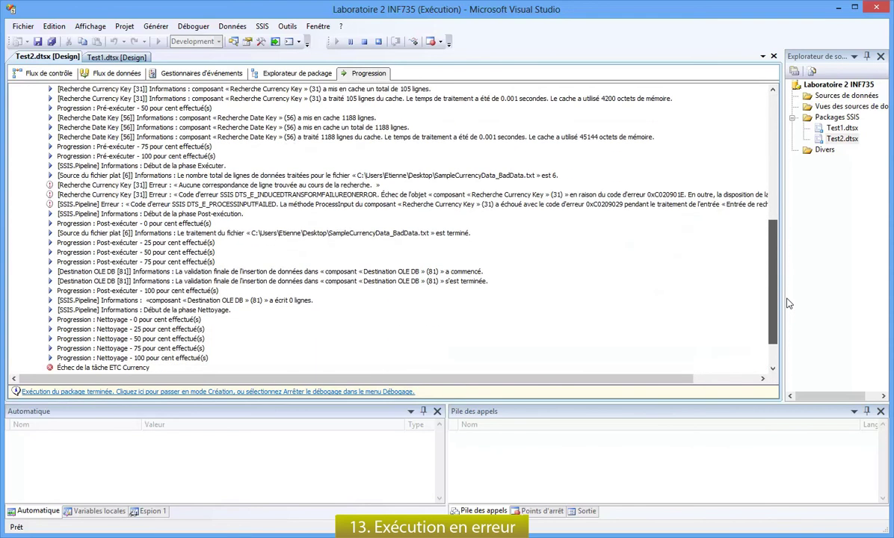
left_click(191, 186)
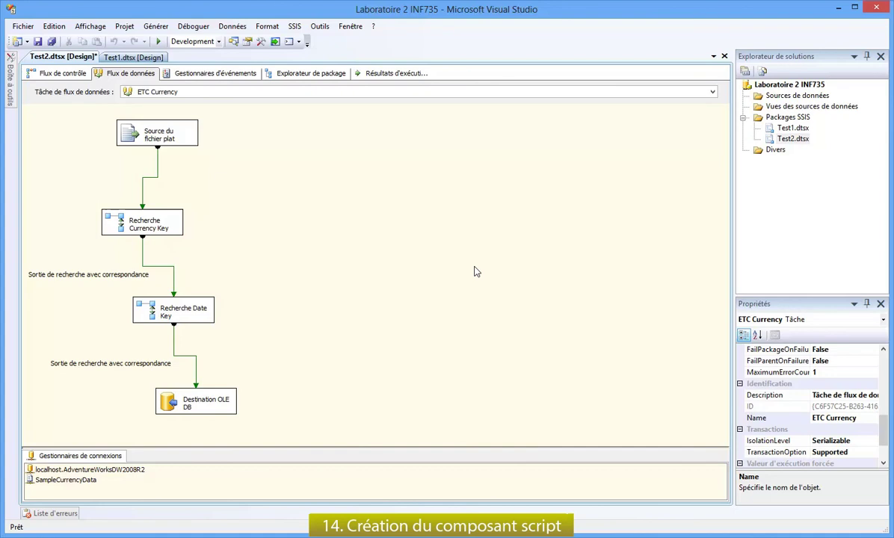
- Add a Composant Script of type Transformation to the ETC Currency data flow, beside the Recherche Currency Key lookup
left_click(154, 229)
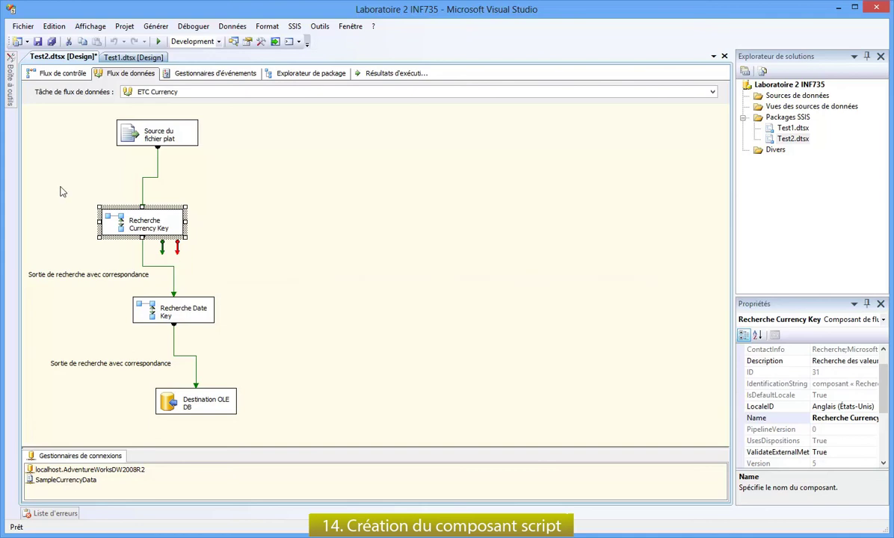
mouse_move(12, 93)
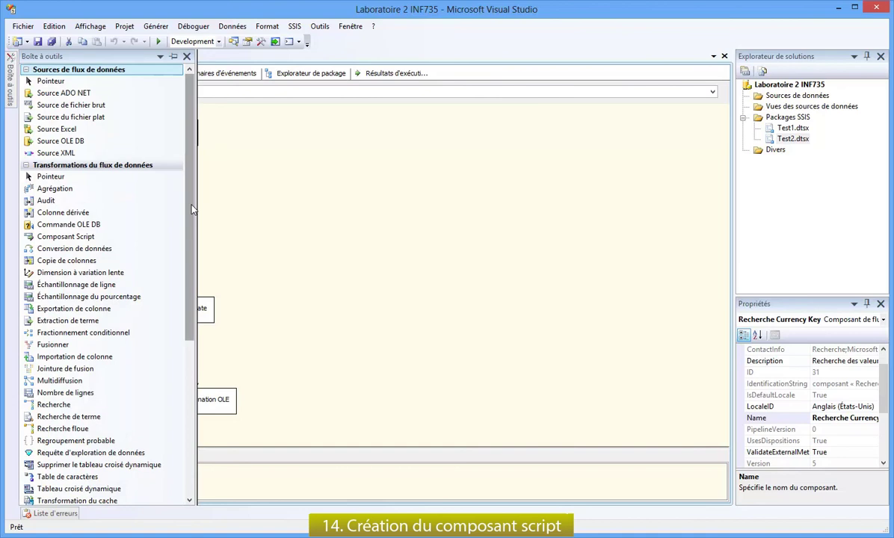
left_click_drag(63, 235, 293, 243)
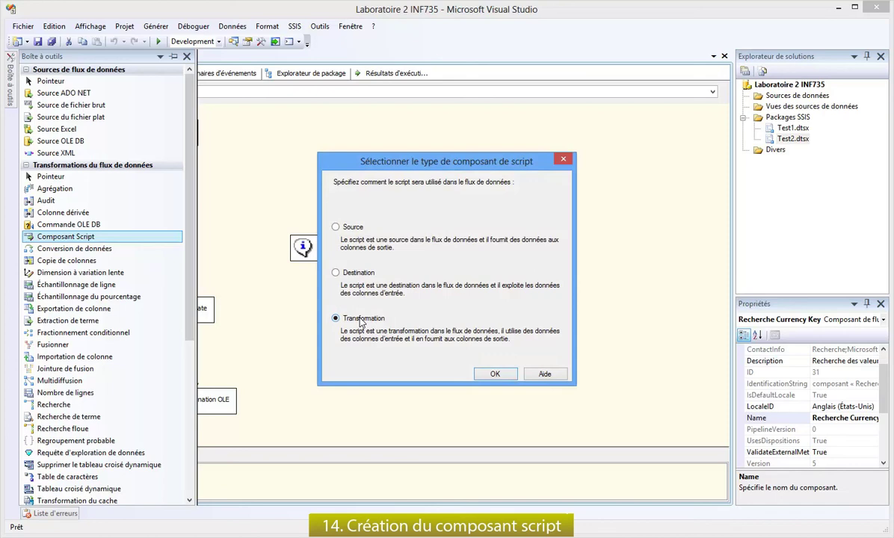
left_click(508, 373)
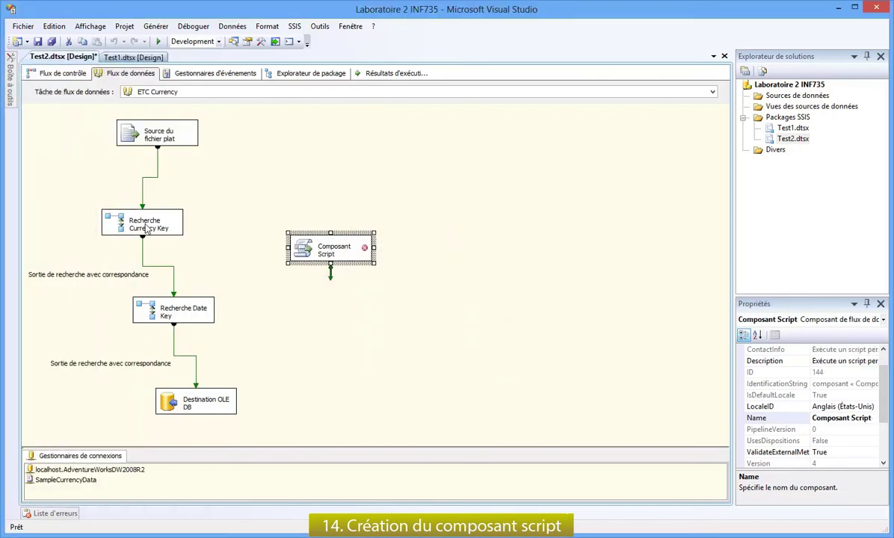
- Connect the error output of Recherche Currency Key to the Composant Script, with the error handling set to Réacheminer la ligne
left_click(147, 229)
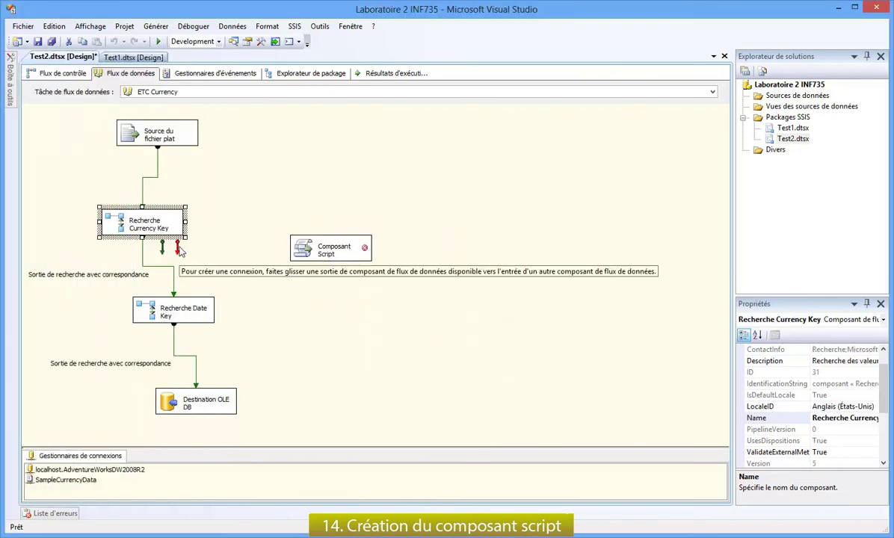
left_click_drag(179, 248, 294, 233)
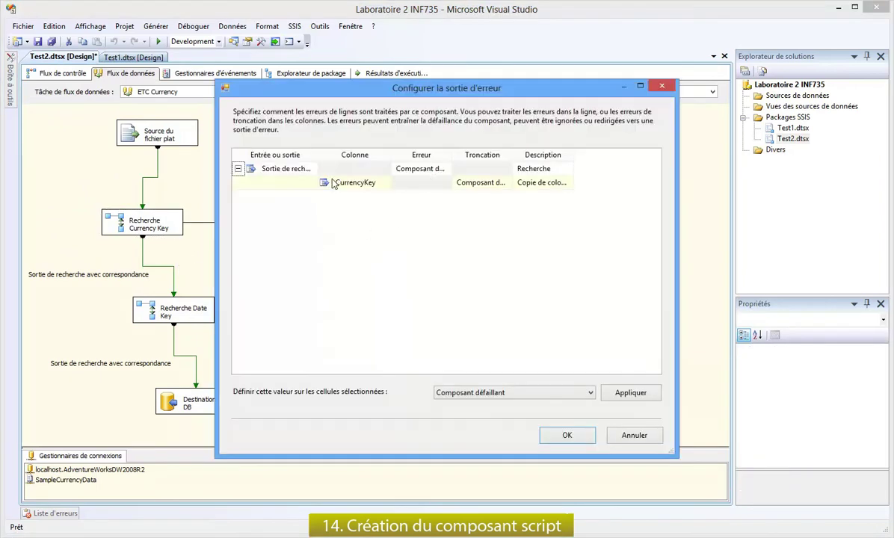
left_click(441, 172)
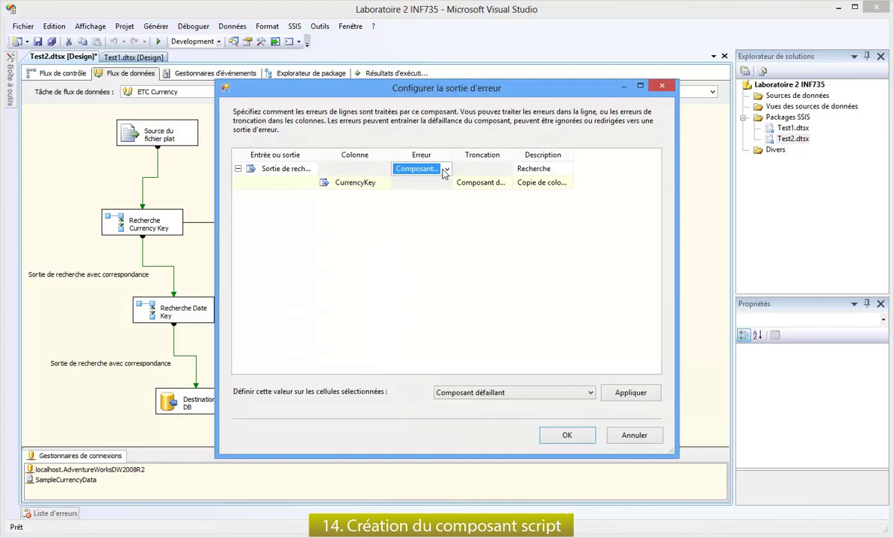
left_click(446, 169)
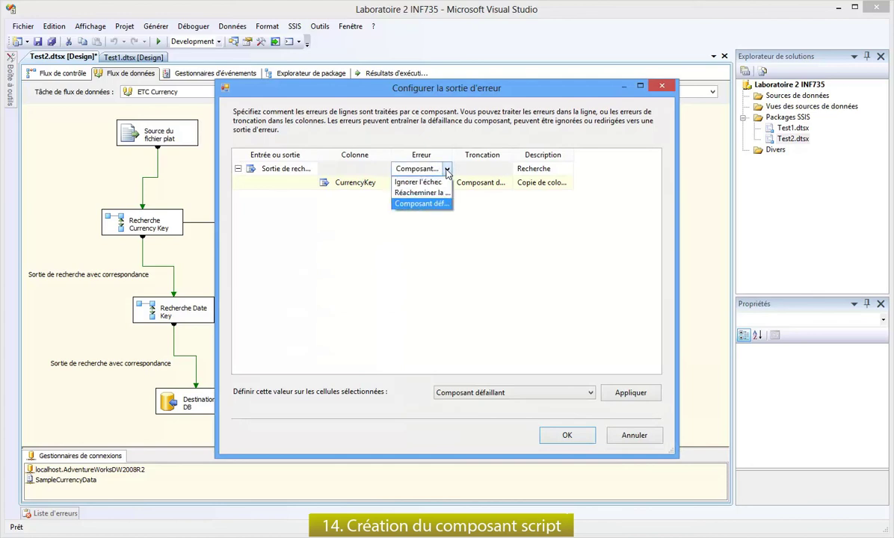
left_click(420, 193)
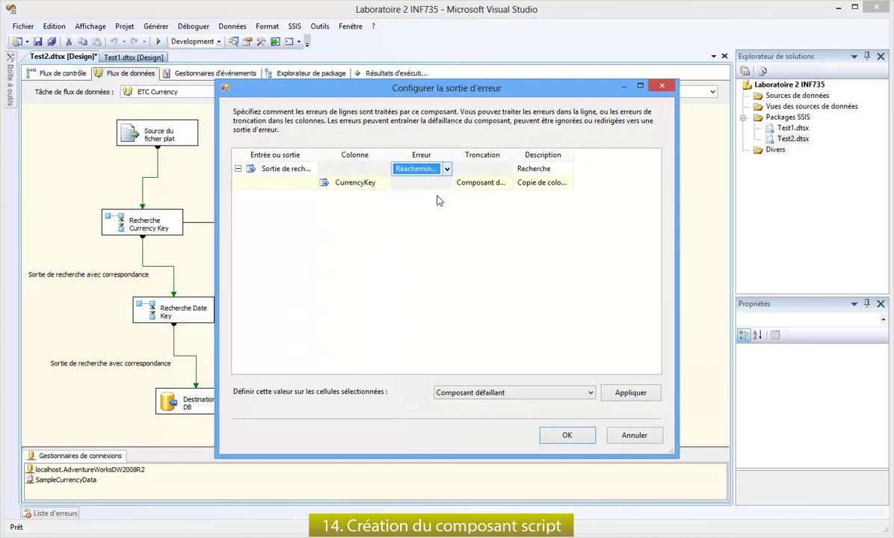
left_click_drag(454, 154, 528, 155)
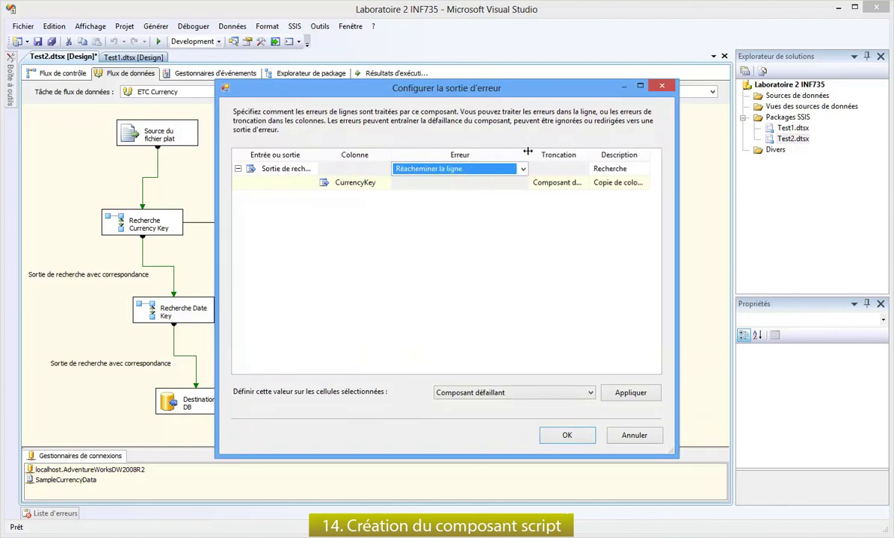
left_click(523, 169)
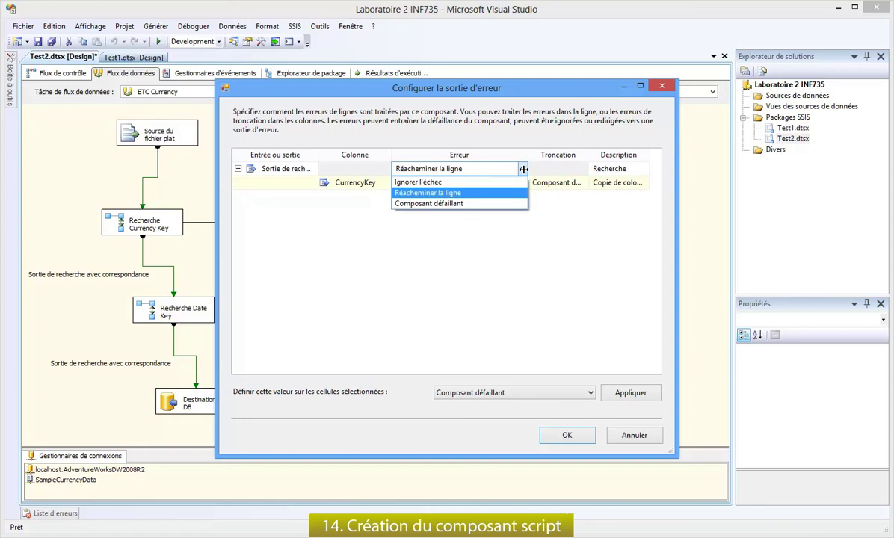
left_click(479, 194)
left_click(568, 441)
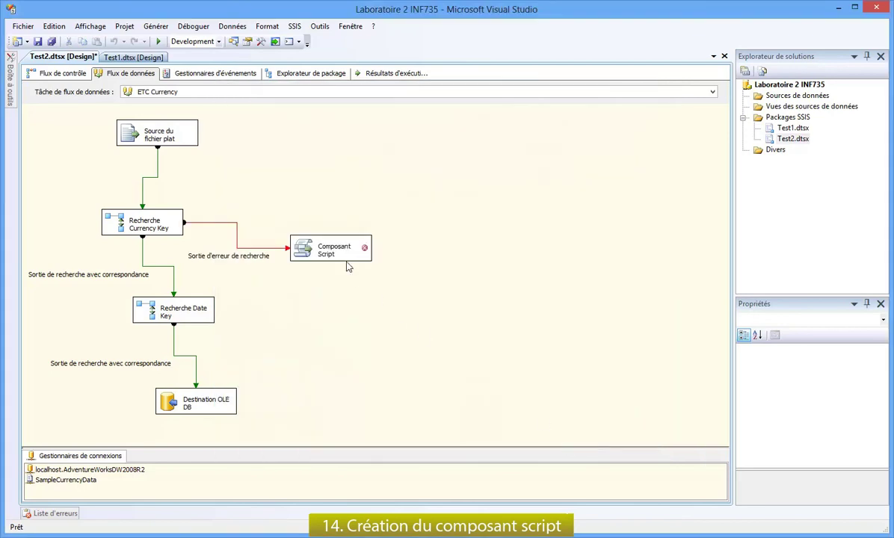
- Open the Composant Script for editing and include ErrorCode as an input column
double_click(346, 259)
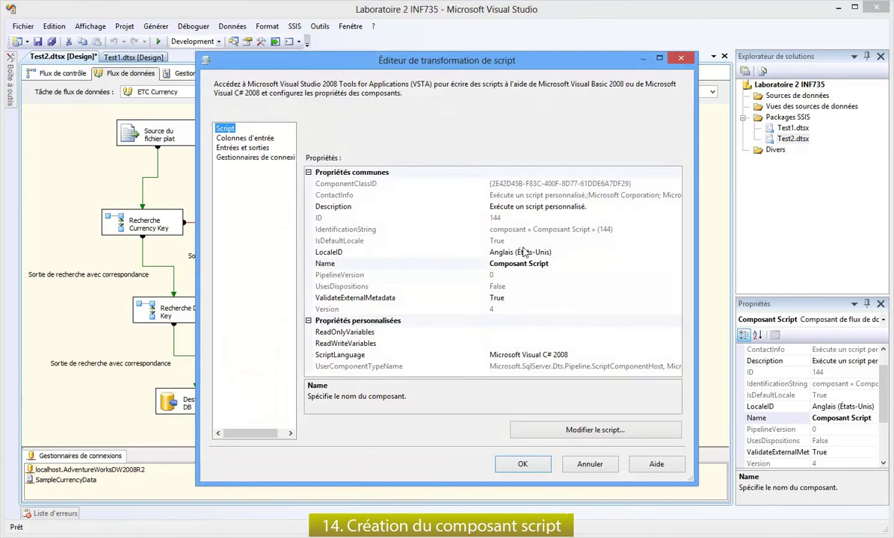
left_click(261, 139)
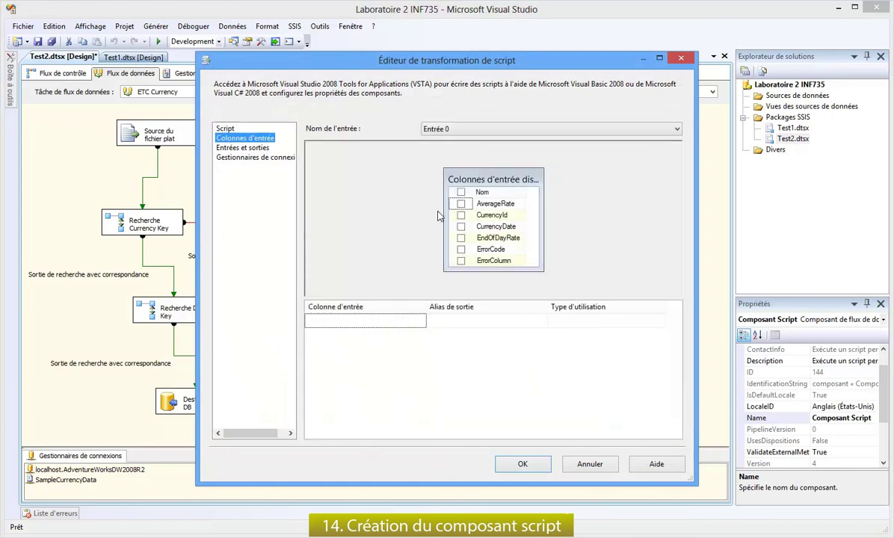
left_click(462, 250)
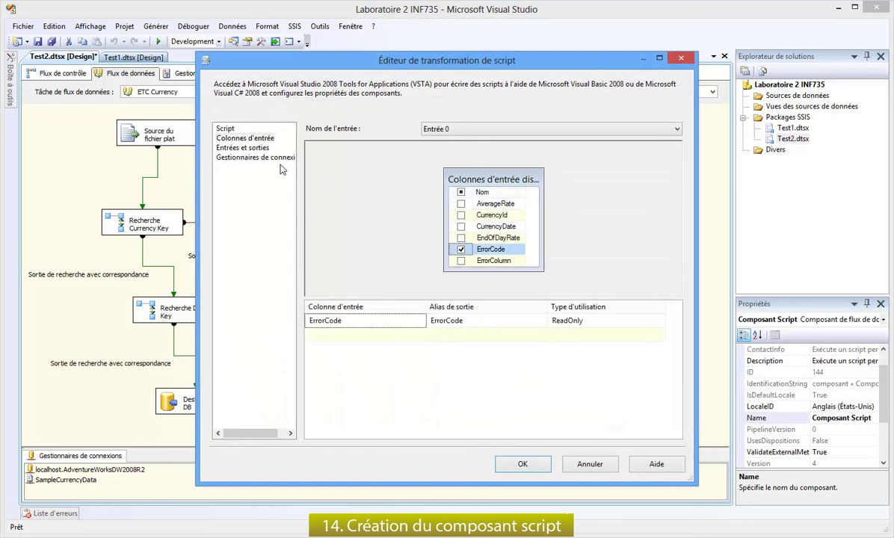
- Add an output column named ErrorDescription to Sortie 0 of the script component
left_click(259, 149)
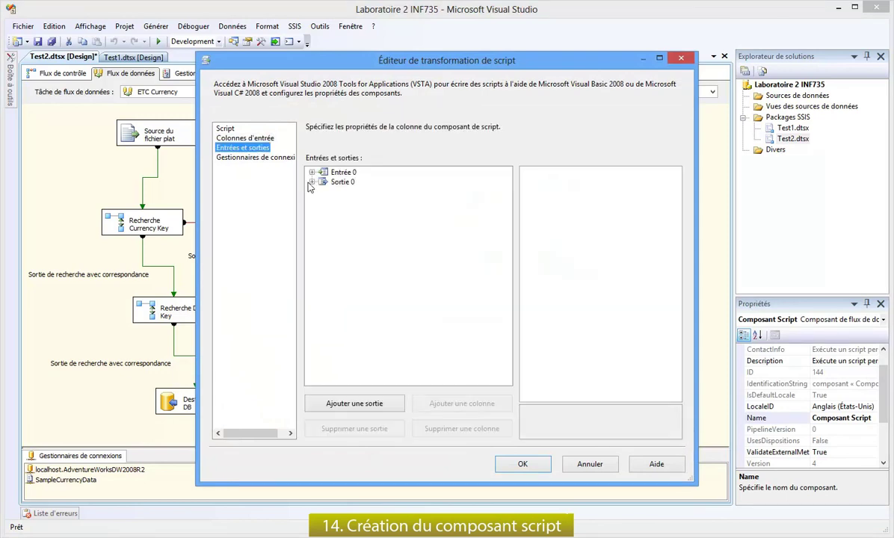
left_click(338, 183)
left_click(338, 190)
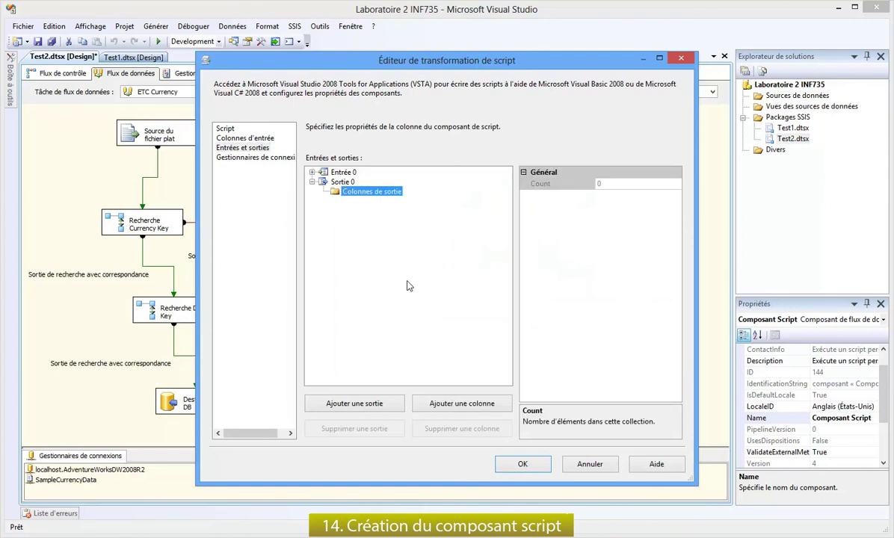
left_click(439, 406)
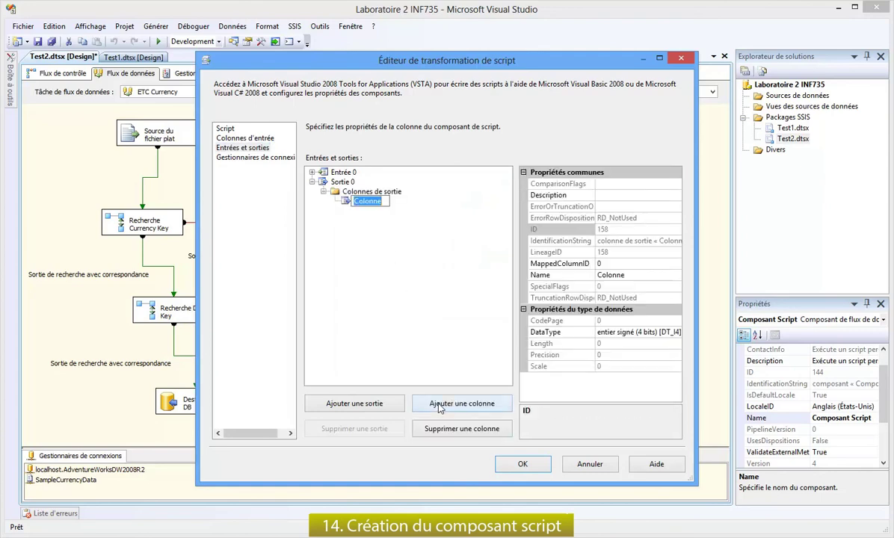
type("ErrorDescripti")
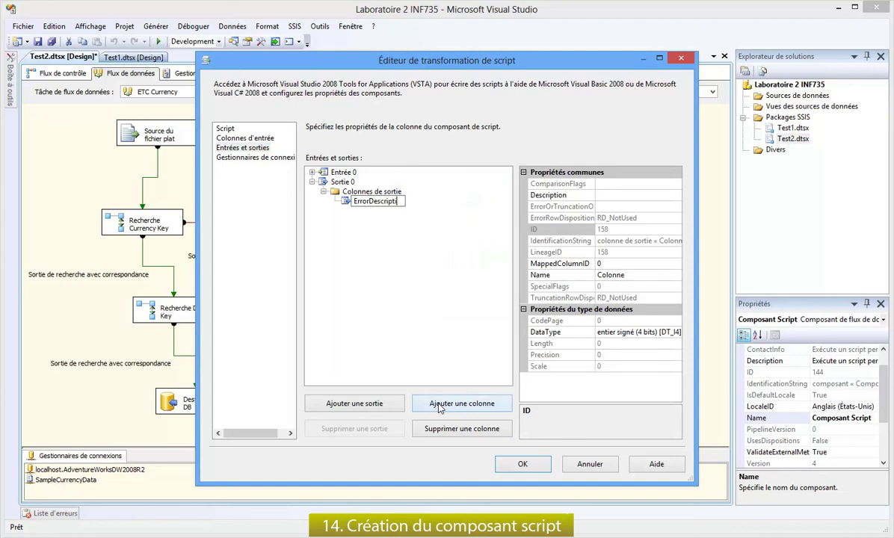
type("on")
left_click(601, 263)
- Set the ErrorDescription output column's data type to chaîne Unicode [DT_WSTR] and its length to 100
left_click(628, 332)
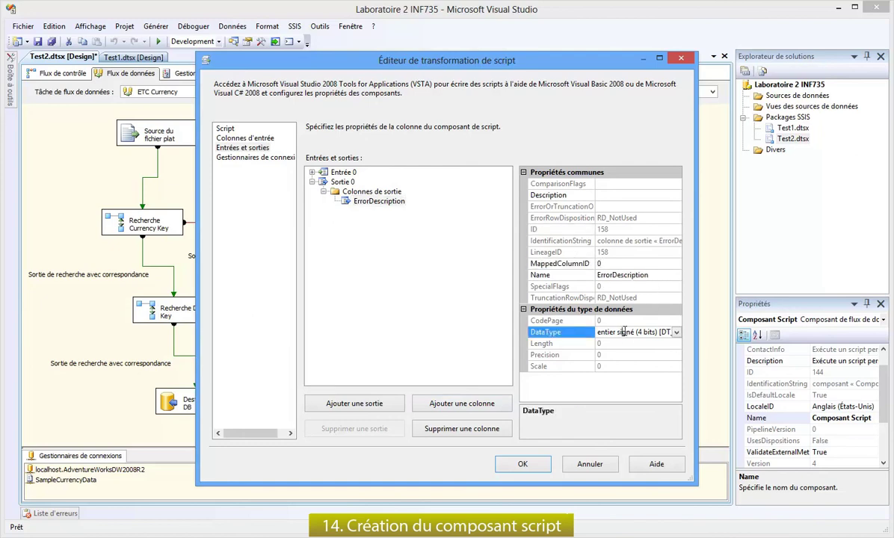
left_click(675, 334)
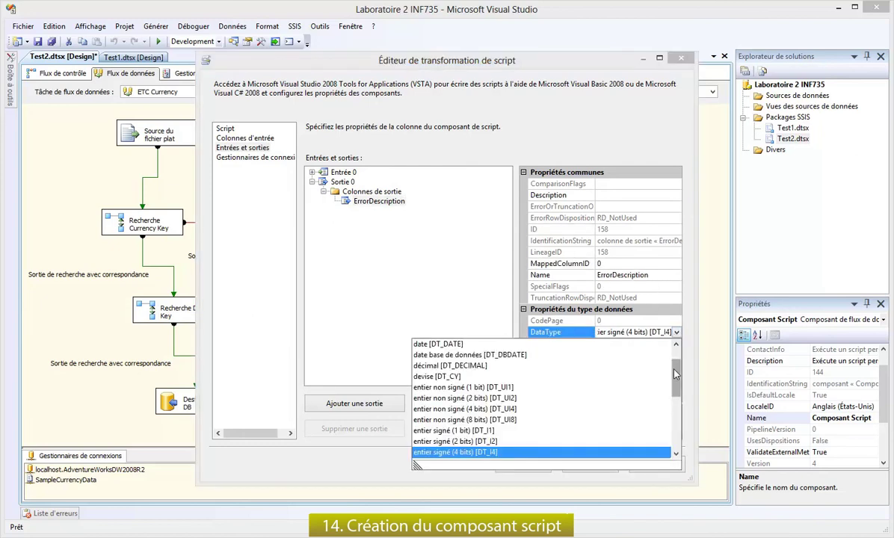
left_click_drag(675, 375, 675, 364)
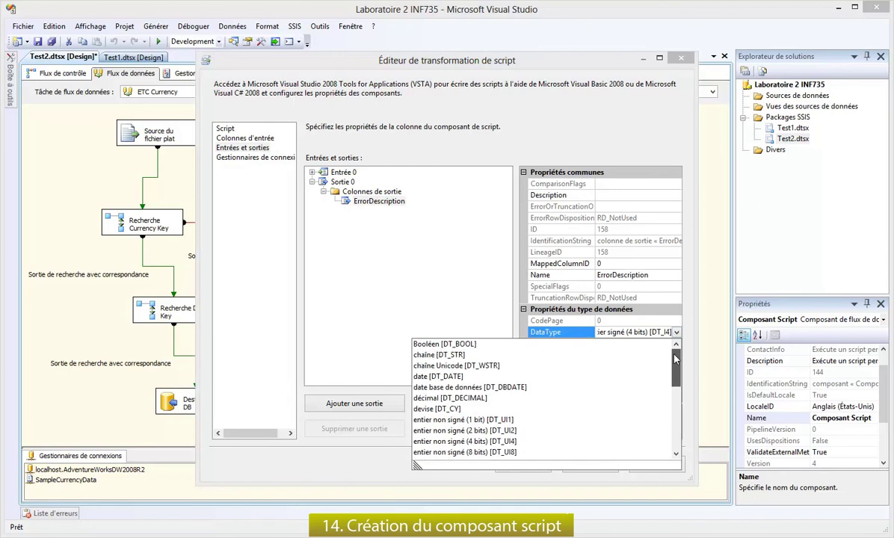
left_click(493, 371)
left_click(545, 345)
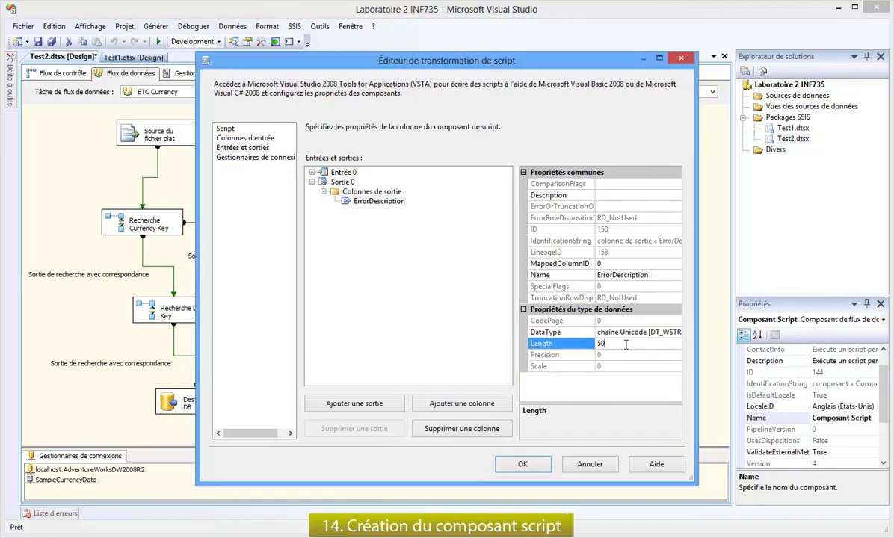
key("BackSpace")
key("BackSpace")
type("100")
left_click(438, 316)
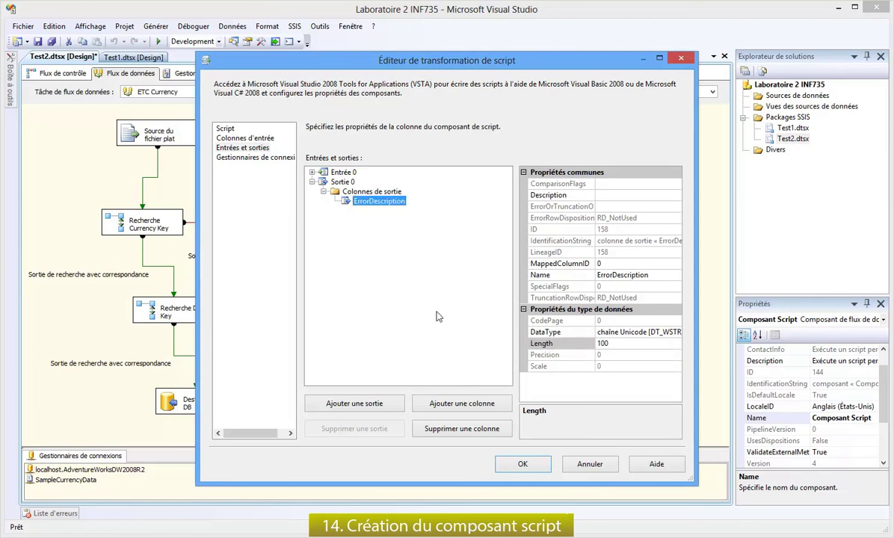
- Replace the placeholder comment in the script's Entrée0_ProcessInputRow method with Row.ErrorDescription = this.ComponentMetaData.GetErrorDescription(Row.ErrorCode); and accept the script component's settings
left_click(226, 129)
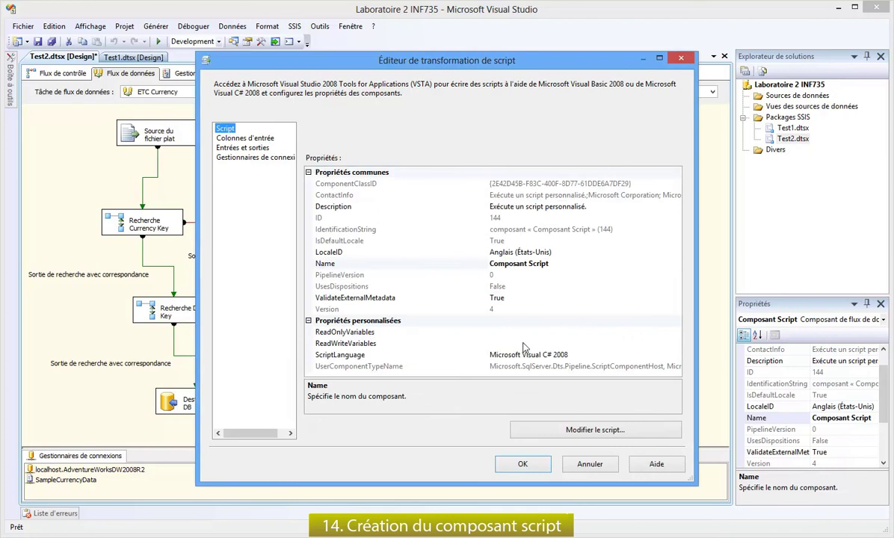
left_click(572, 432)
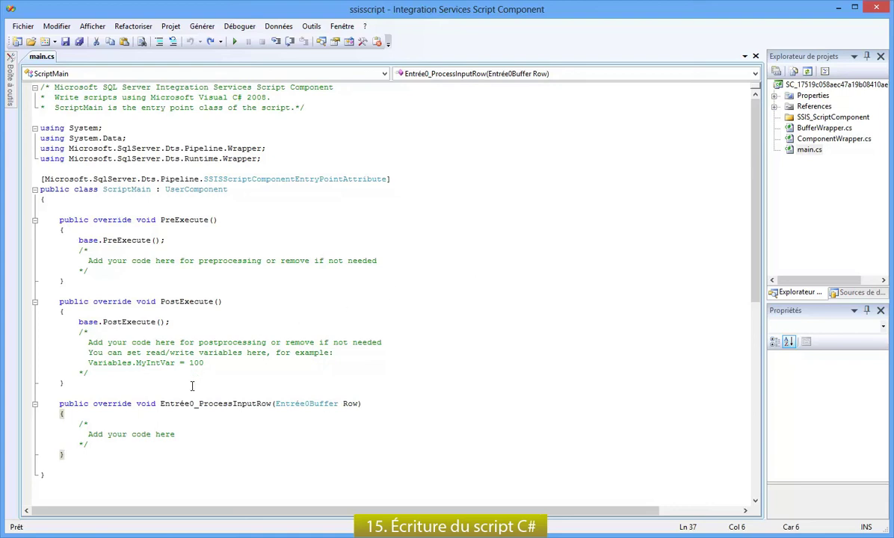
left_click_drag(88, 444, 75, 424)
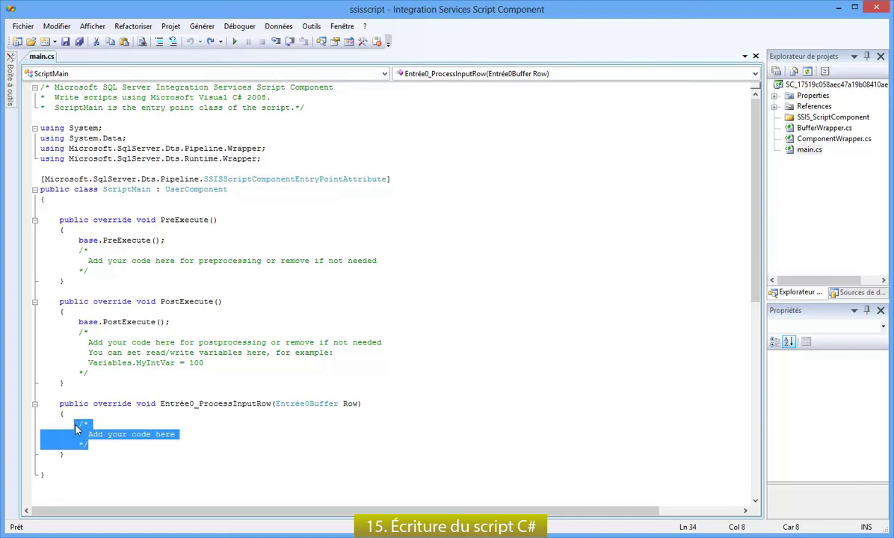
type("Row.ErrorDescription = this.ComponentMetaData.GetErrorDescription(Row.ErrorCode);")
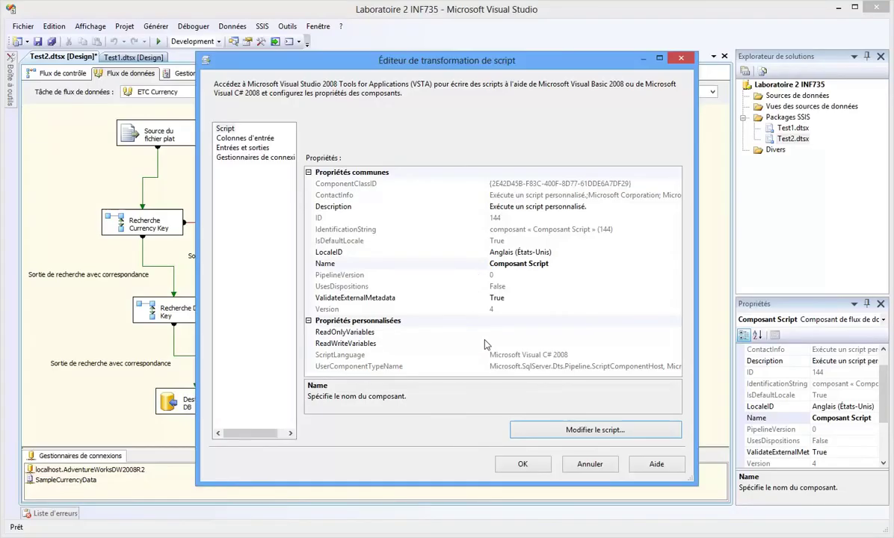
left_click(523, 465)
- Add a Destination de fichier plat below the Composant Script and connect the script component's output to it
left_click(334, 253)
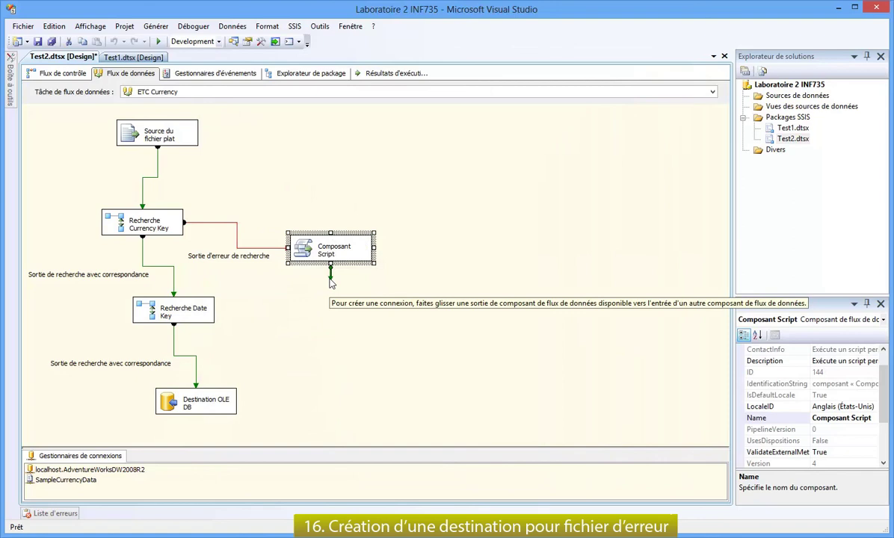
mouse_move(15, 95)
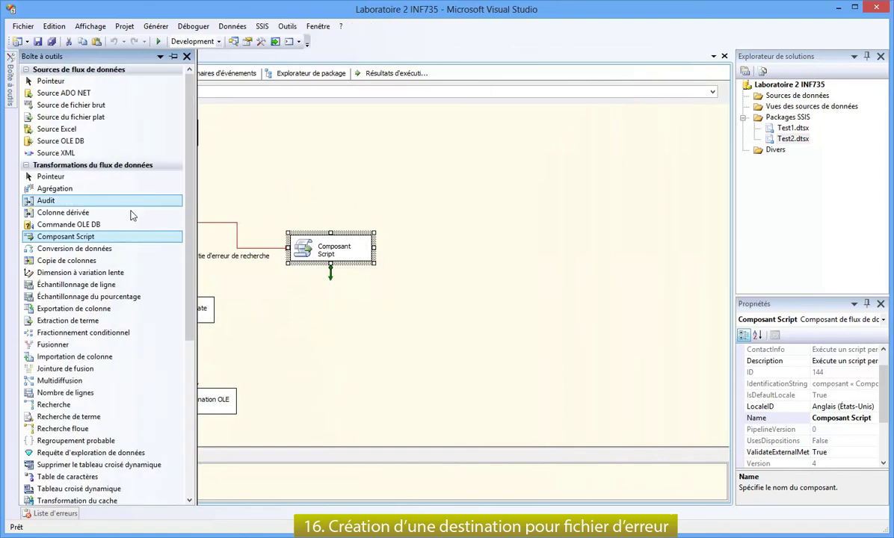
left_click_drag(187, 248, 206, 469)
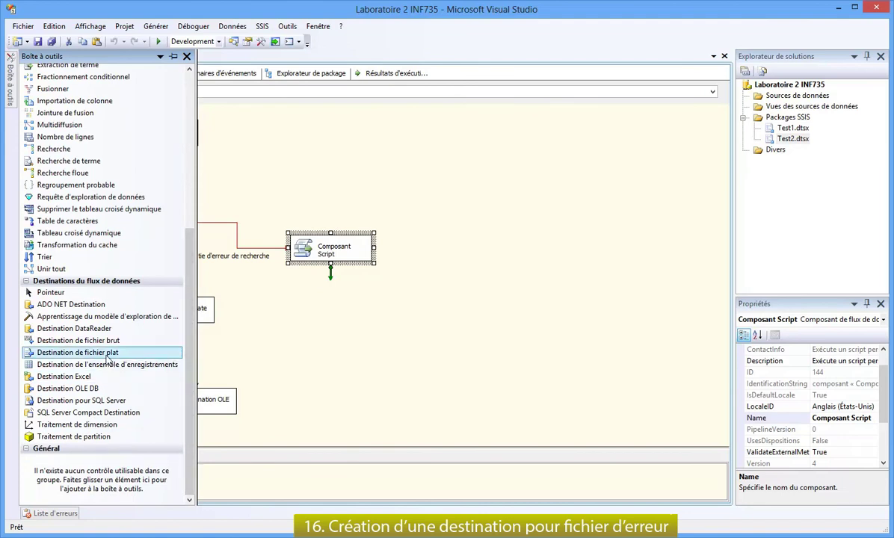
left_click_drag(107, 359, 323, 303)
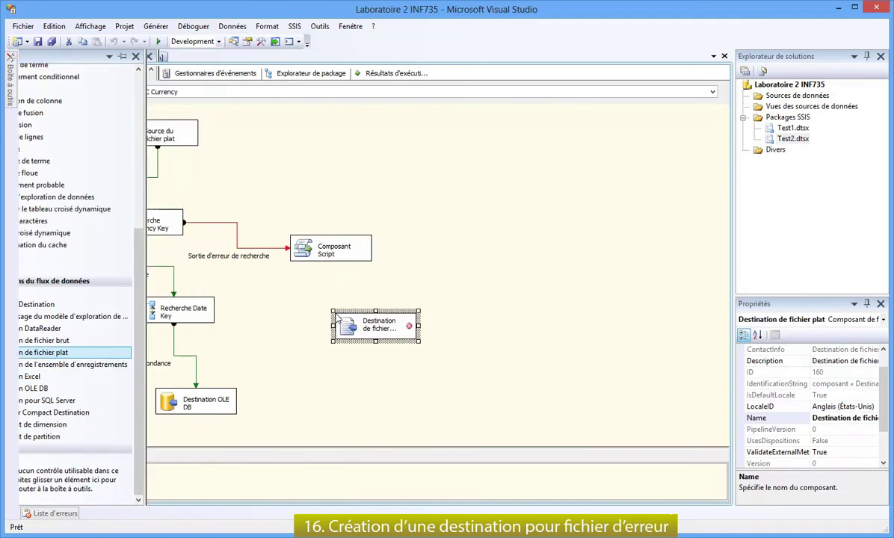
left_click(331, 257)
left_click_drag(331, 268, 365, 325)
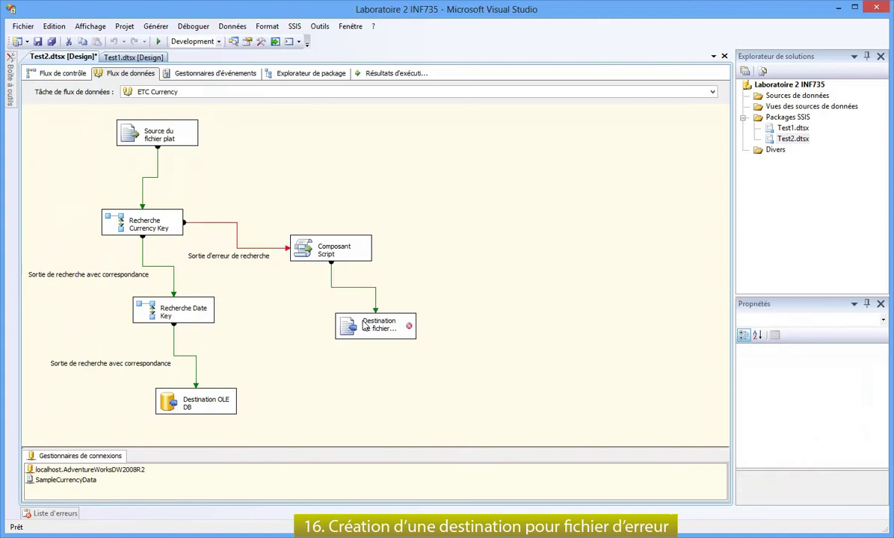
- Open the Destination de fichier plat for editing and start a new flat file connection manager in Délimité format
left_click(375, 340)
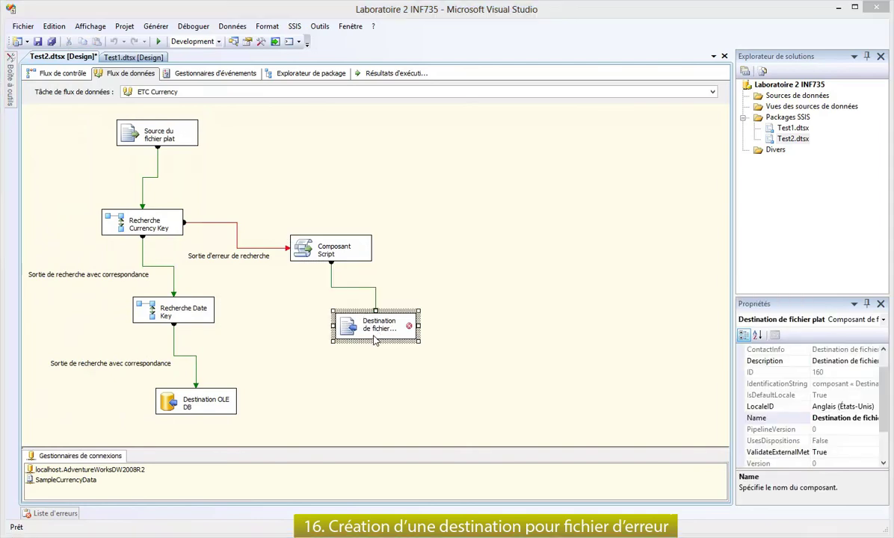
double_click(375, 339)
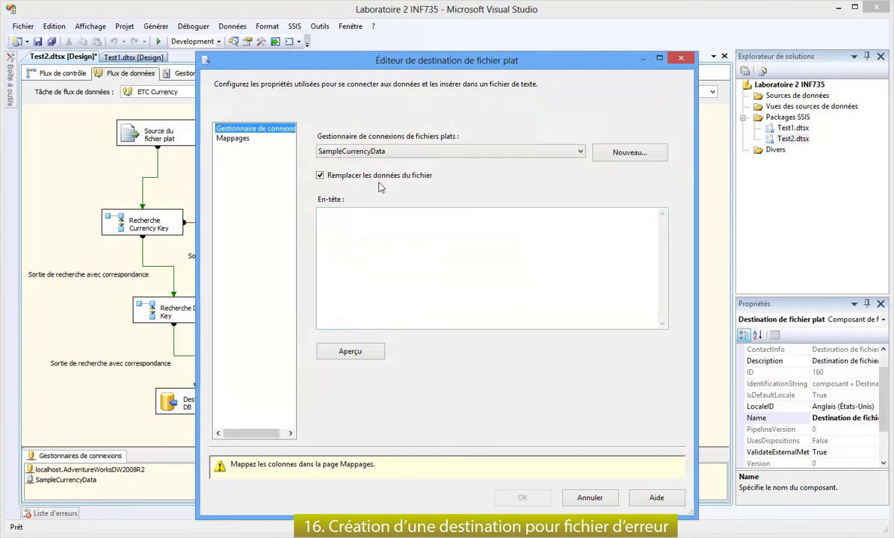
left_click(401, 153)
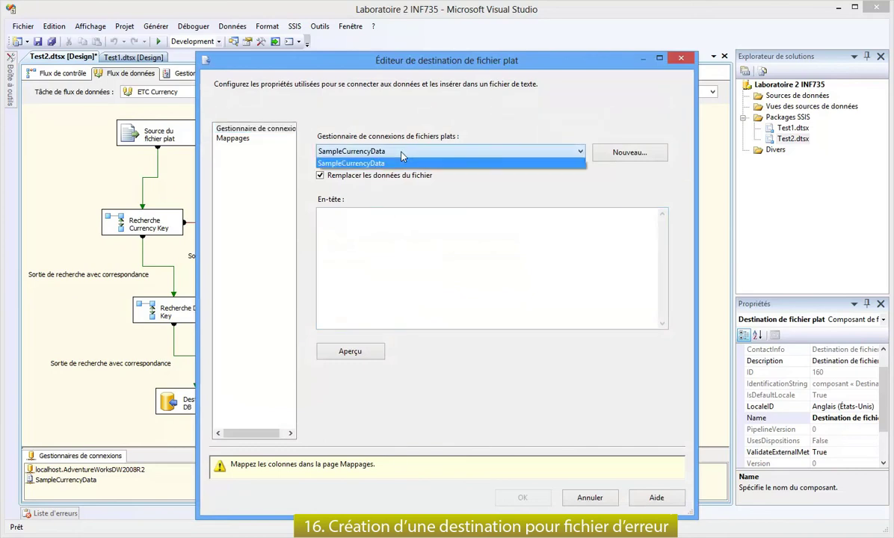
left_click(402, 154)
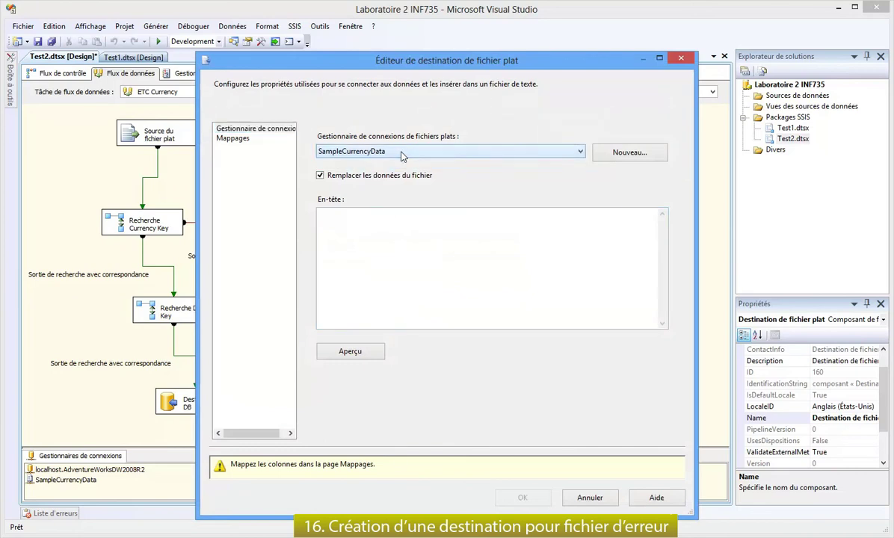
left_click(633, 154)
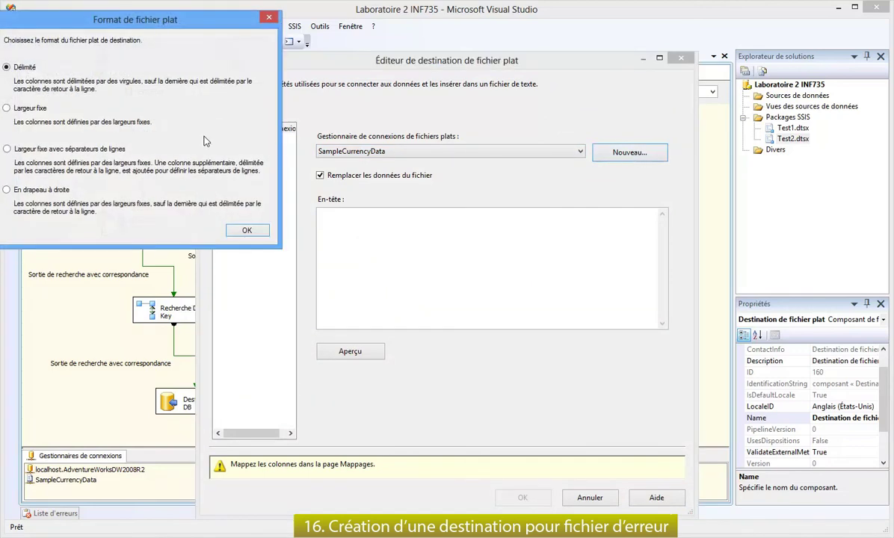
left_click(242, 233)
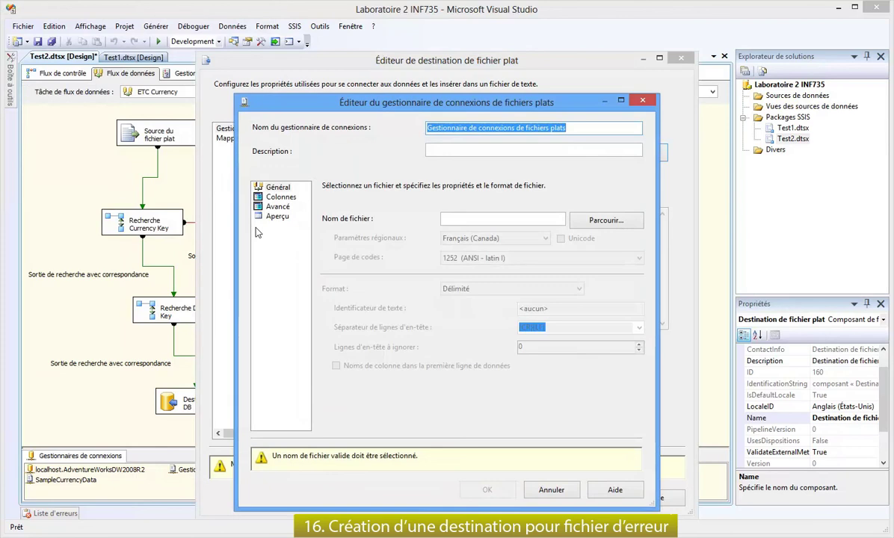
- Choose erreur_currency_key.txt as the new connection manager's file and set its locale to Anglais (États-Unis)
left_click(605, 220)
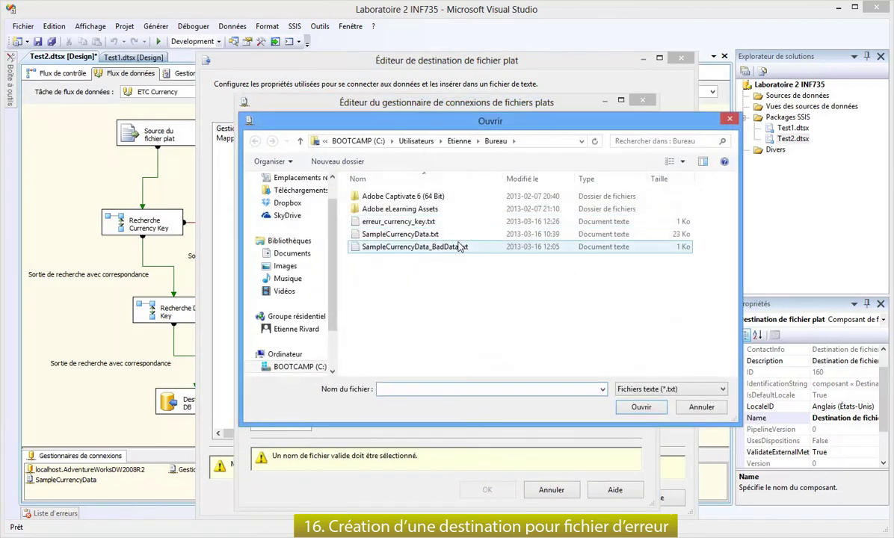
left_click(396, 221)
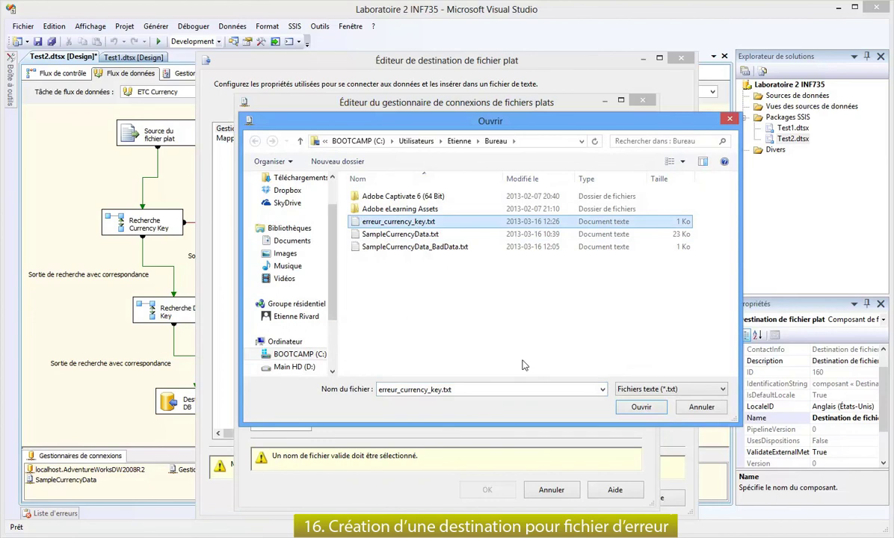
left_click(641, 409)
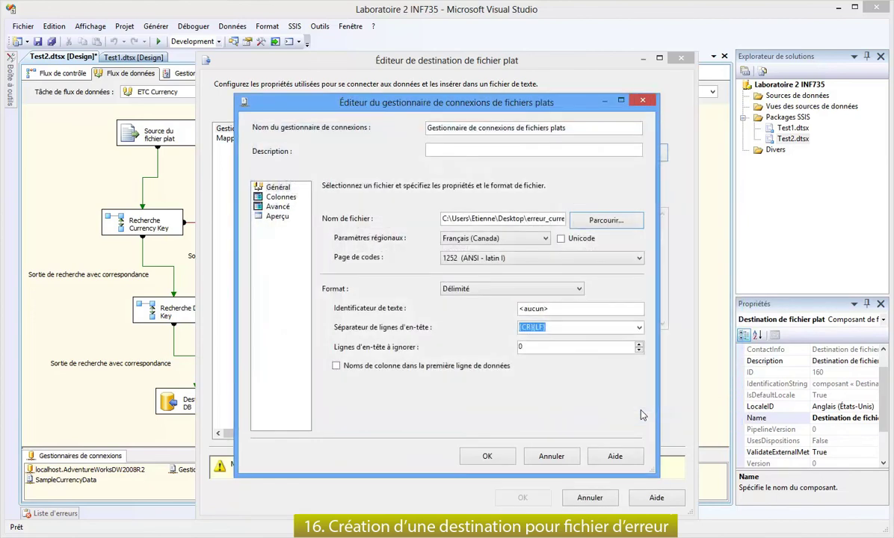
left_click(545, 239)
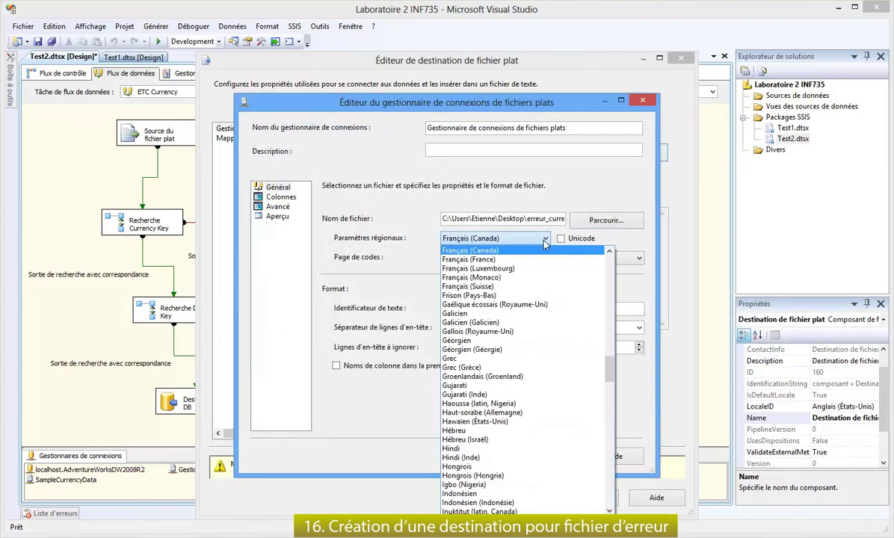
key("a")
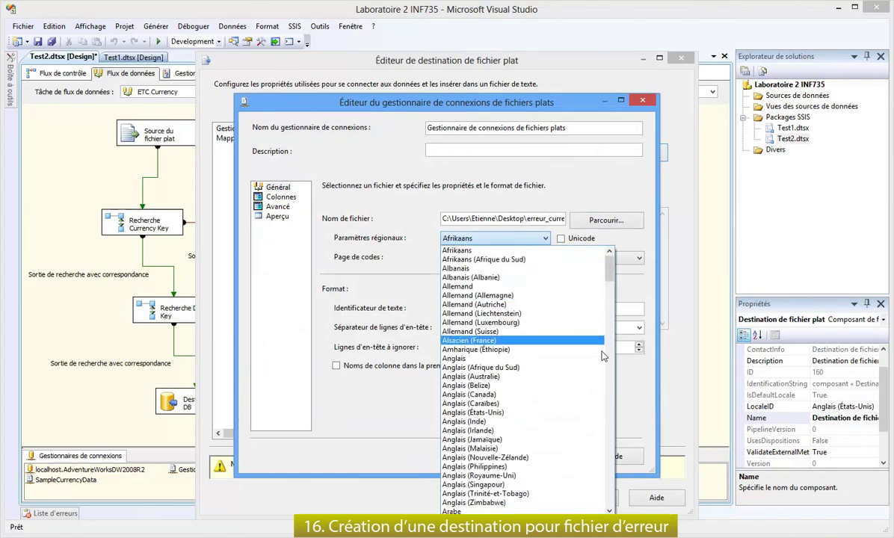
left_click(551, 412)
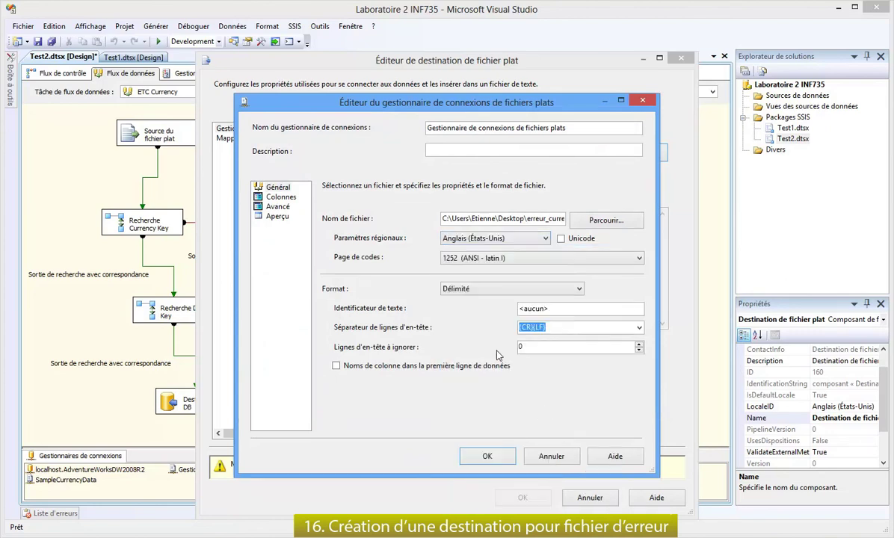
- Review and accept the connection manager's columns, and map the destination's input columns to the file columns of the same name
left_click(278, 207)
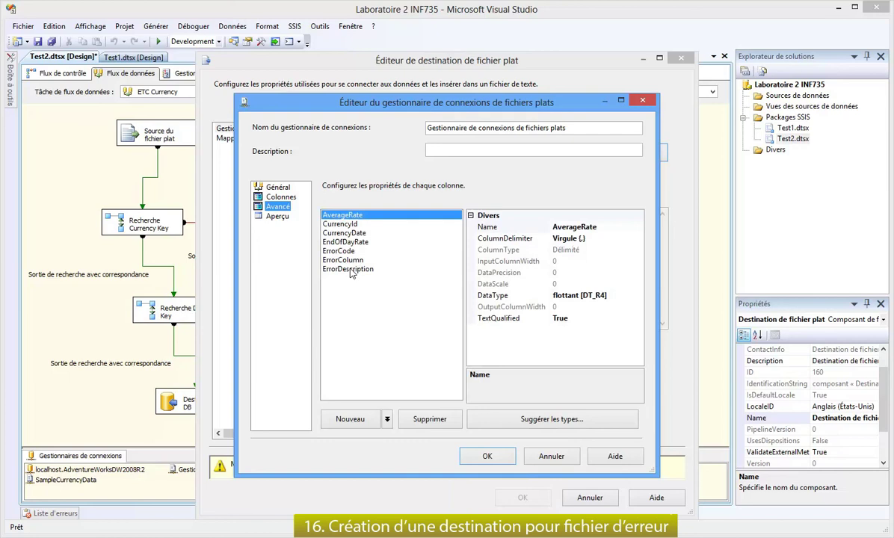
left_click(486, 457)
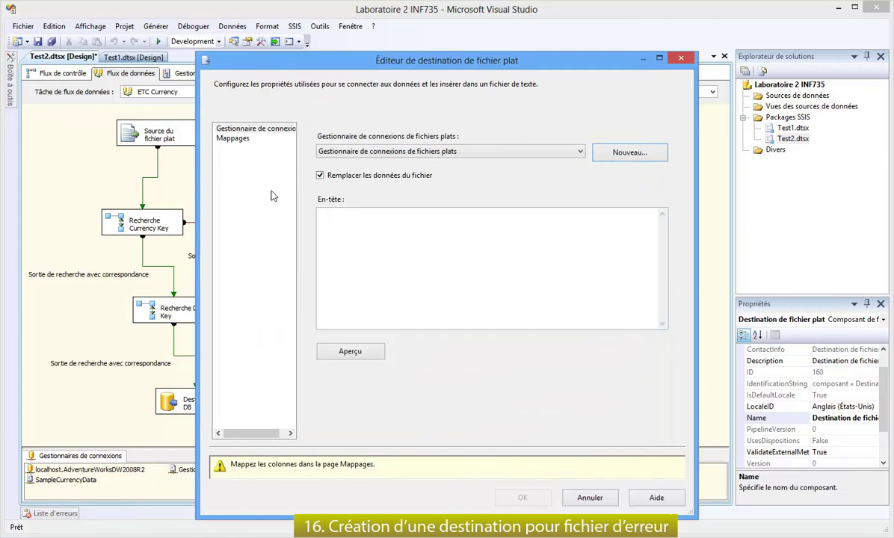
left_click(238, 140)
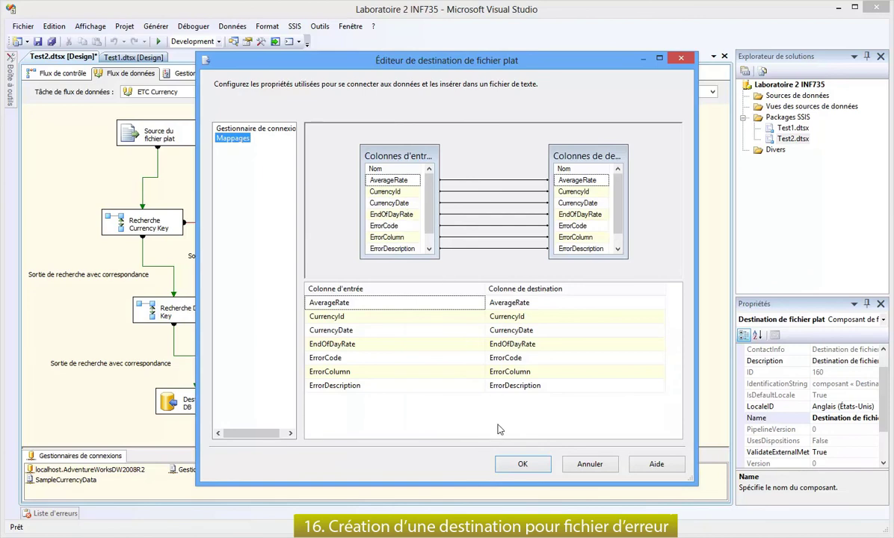
left_click(521, 464)
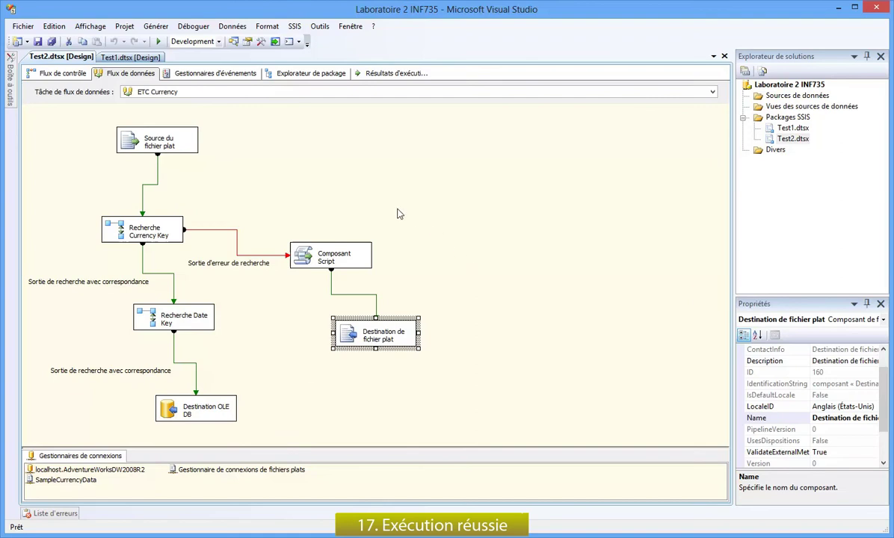
- Run the Test2 package and check the row flow from the source through the lookups, script component and destinations
left_click(158, 43)
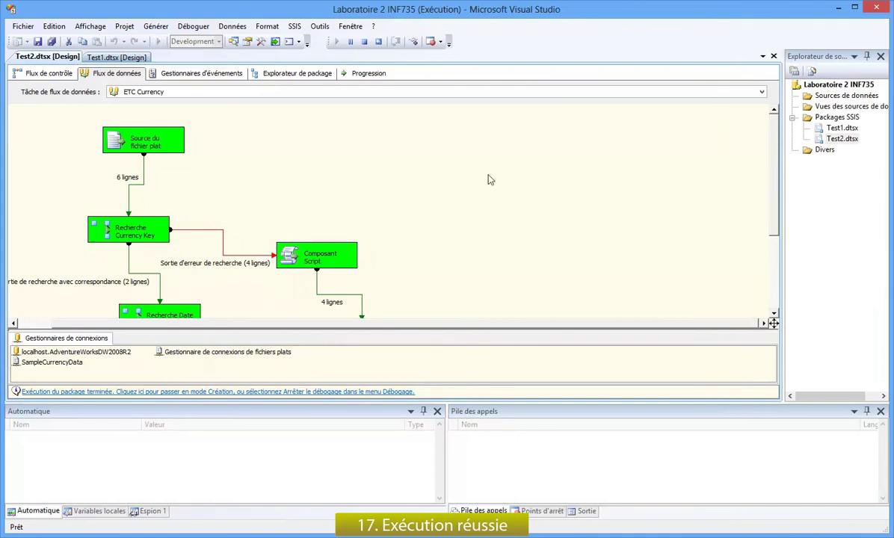
scroll(766, 202, "down", 3)
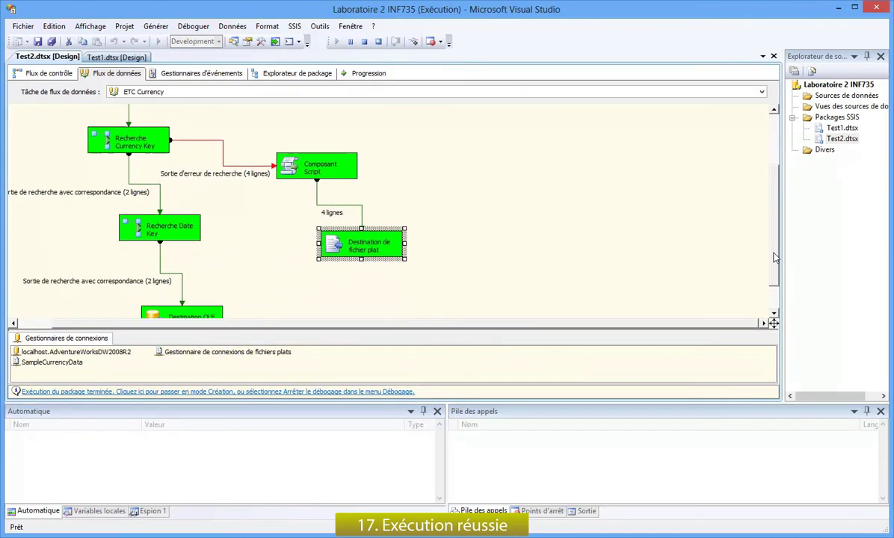
scroll(765, 258, "up", 2)
scroll(762, 246, "down", 1)
scroll(760, 243, "up", 1)
scroll(757, 232, "up", 1)
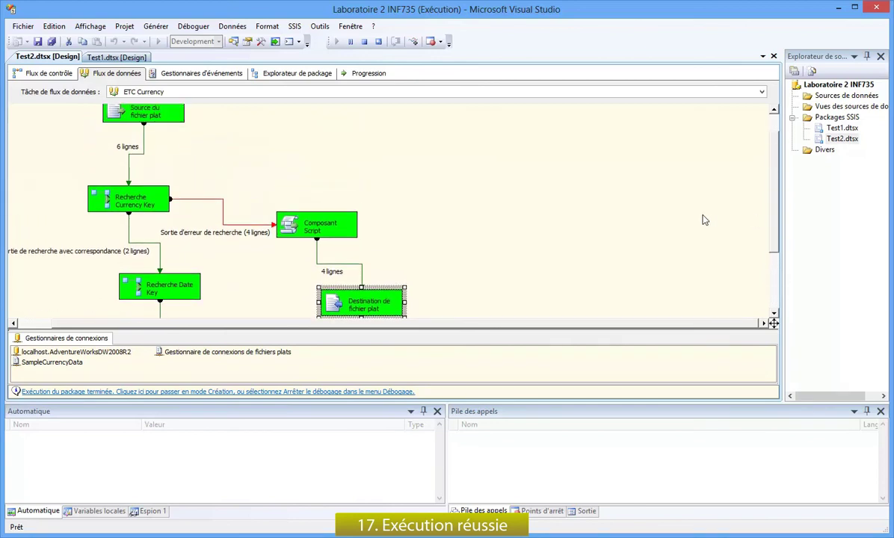